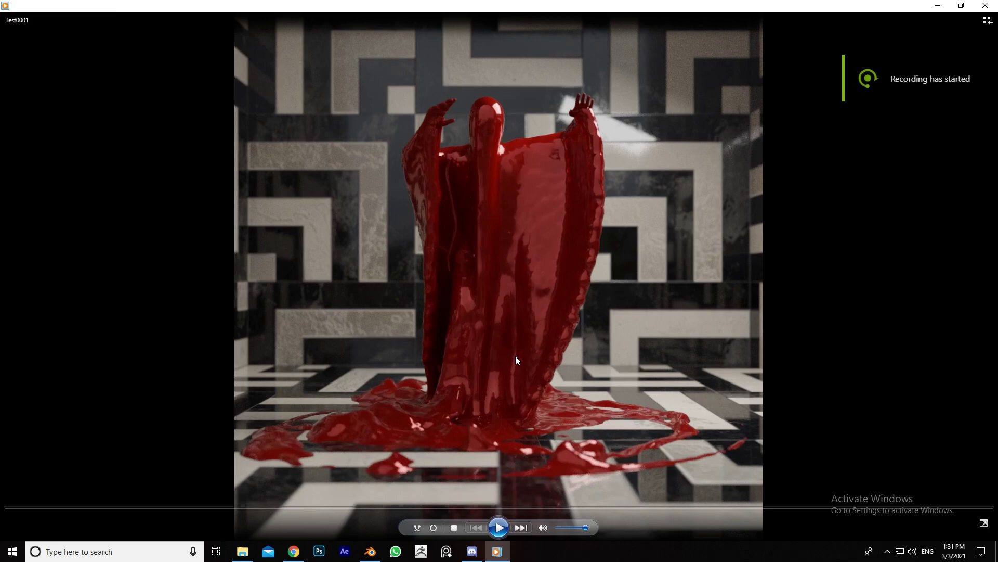
Play the Test0001 red-liquid render, then minimize Movies & TV to show the Tutorial.006 folder.
click(499, 527)
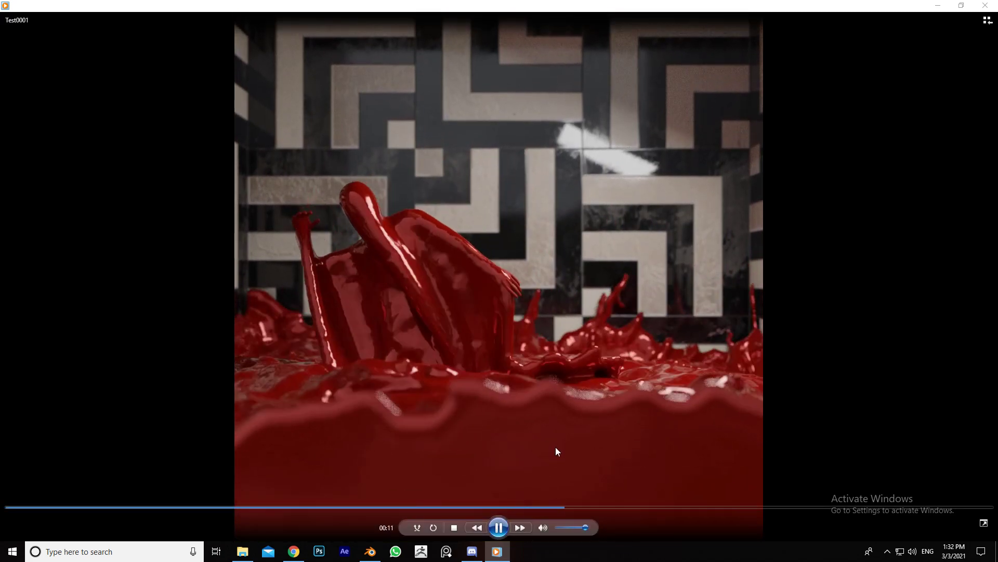
click(497, 551)
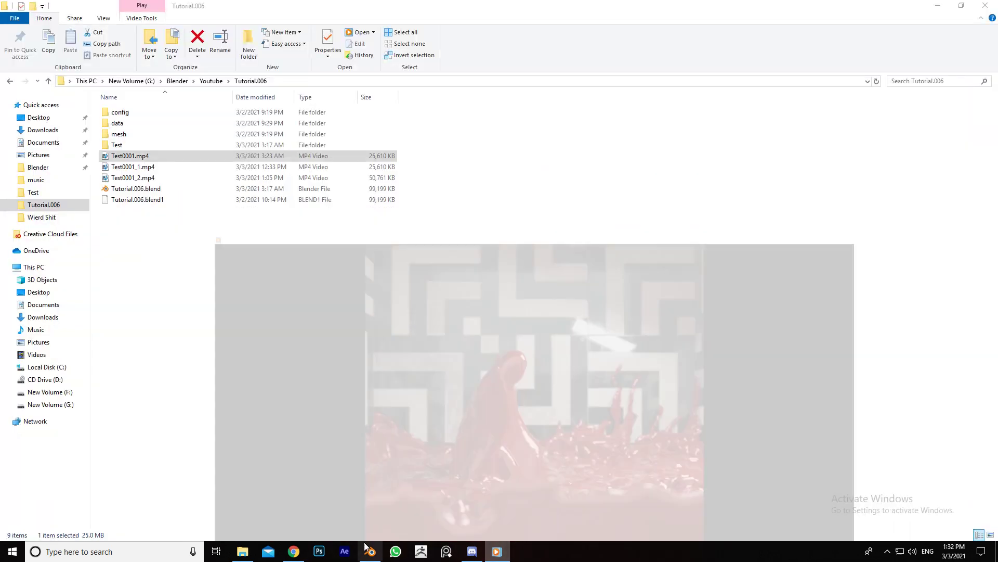
Bring Discord forward and scroll through the SH3D Community channel's recent messages.
click(296, 552)
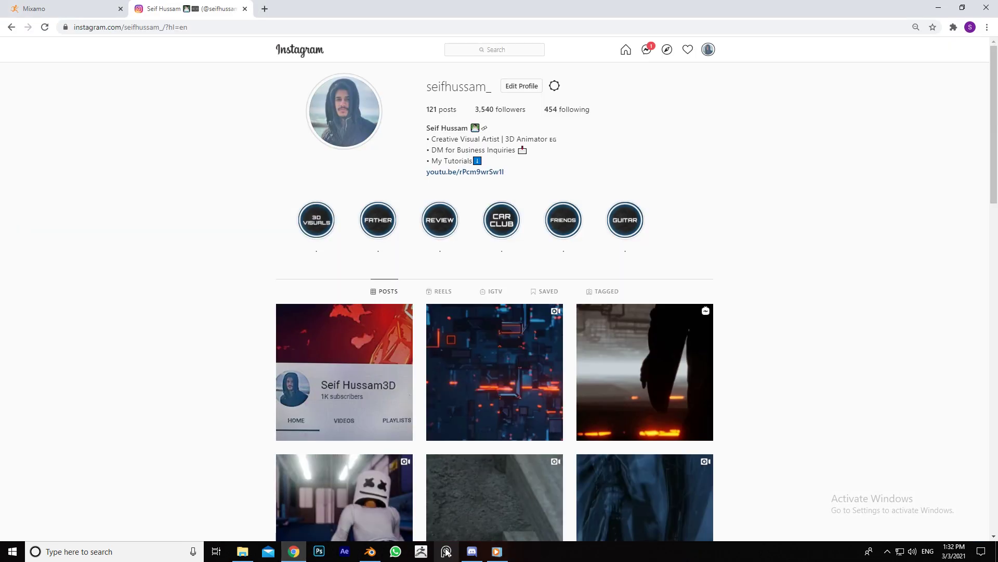
click(474, 552)
scroll(301, 295, up, 5)
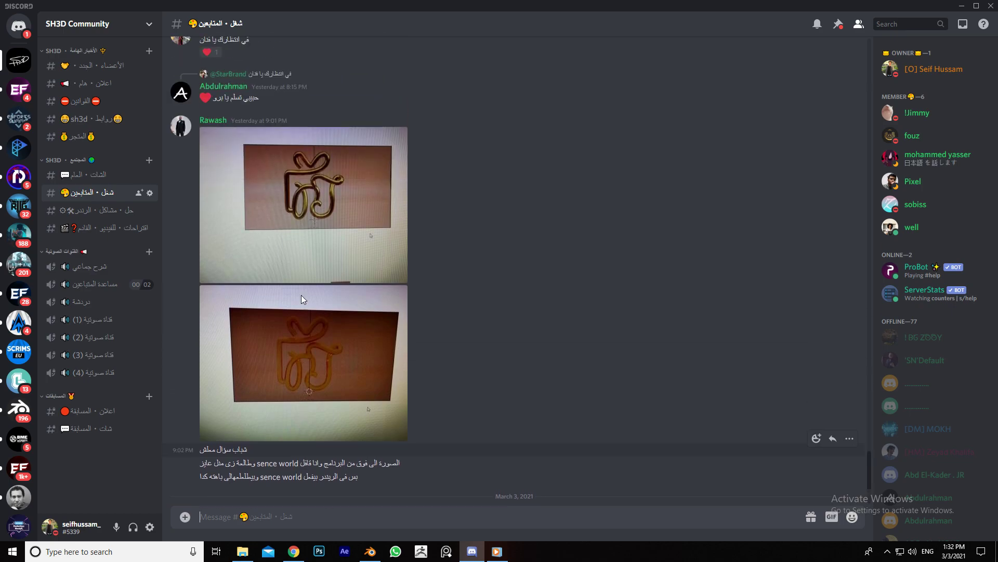
scroll(345, 285, down, 5)
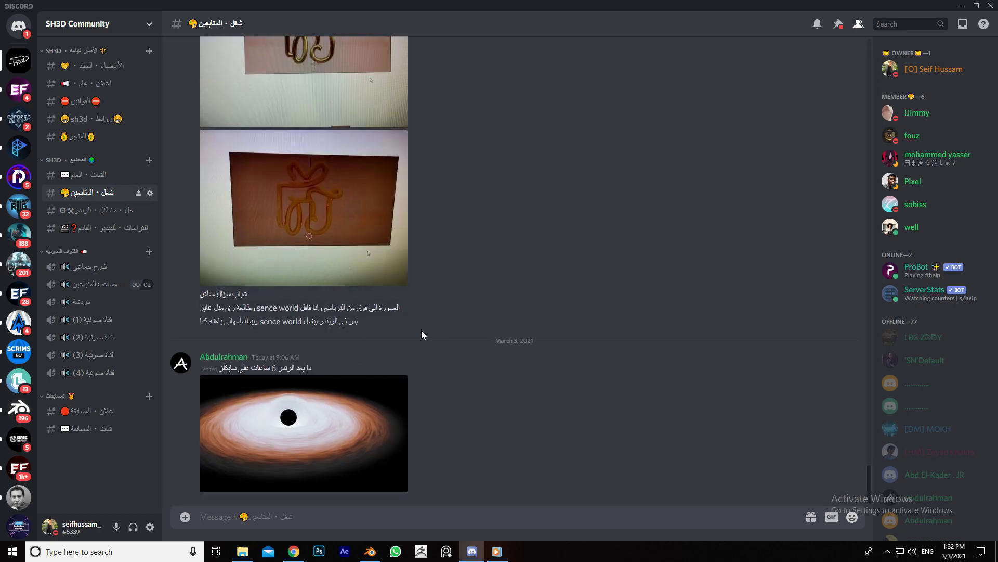
Look over the Instagram profile in the browser, then bring the empty Blender scene forward.
click(292, 551)
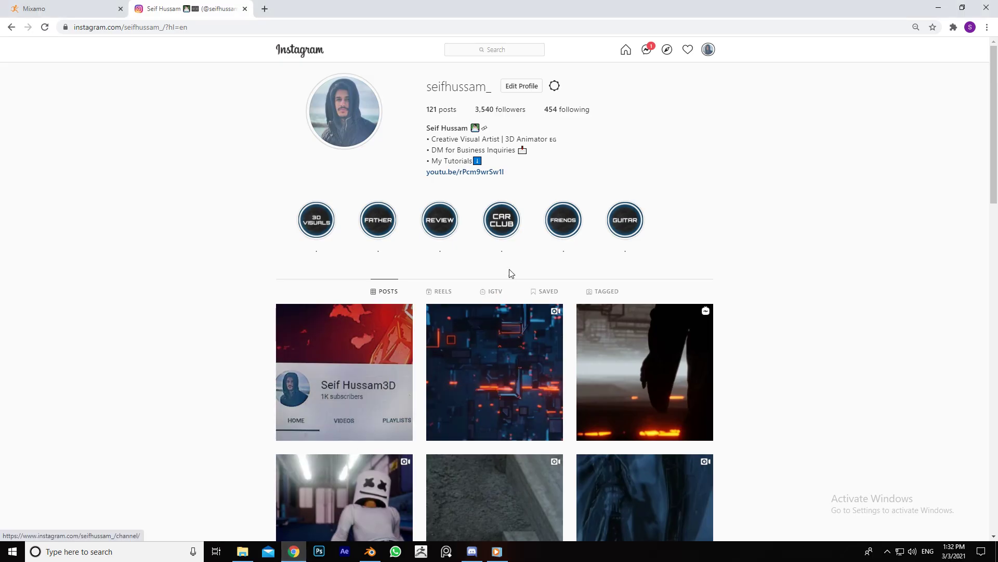
scroll(551, 317, down, 1)
scroll(553, 310, up, 1)
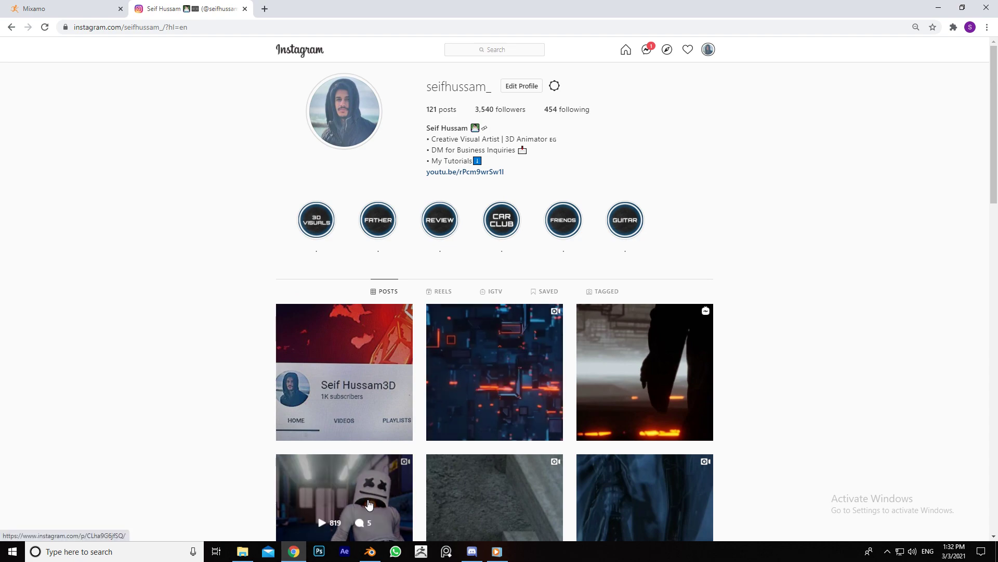
click(293, 551)
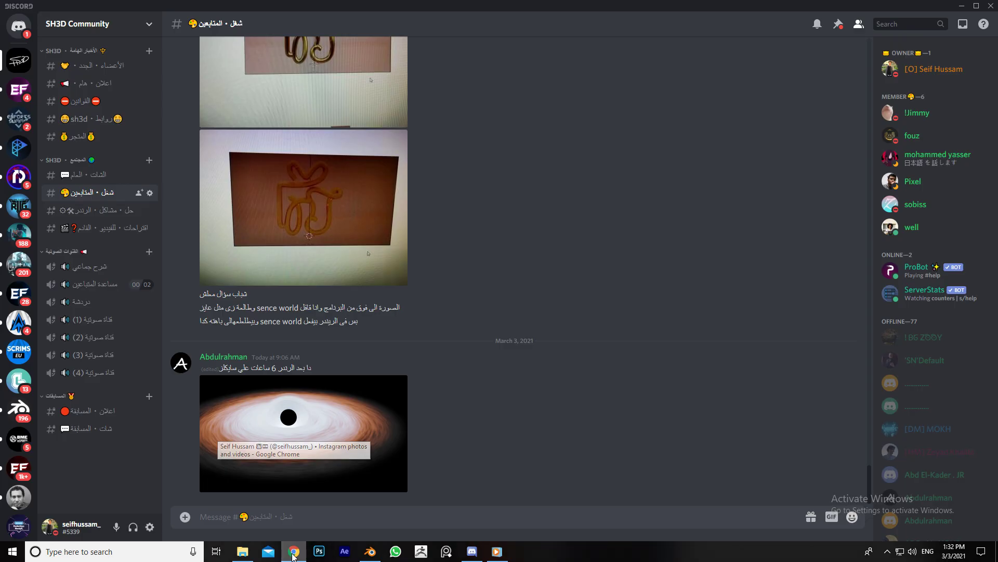
click(370, 551)
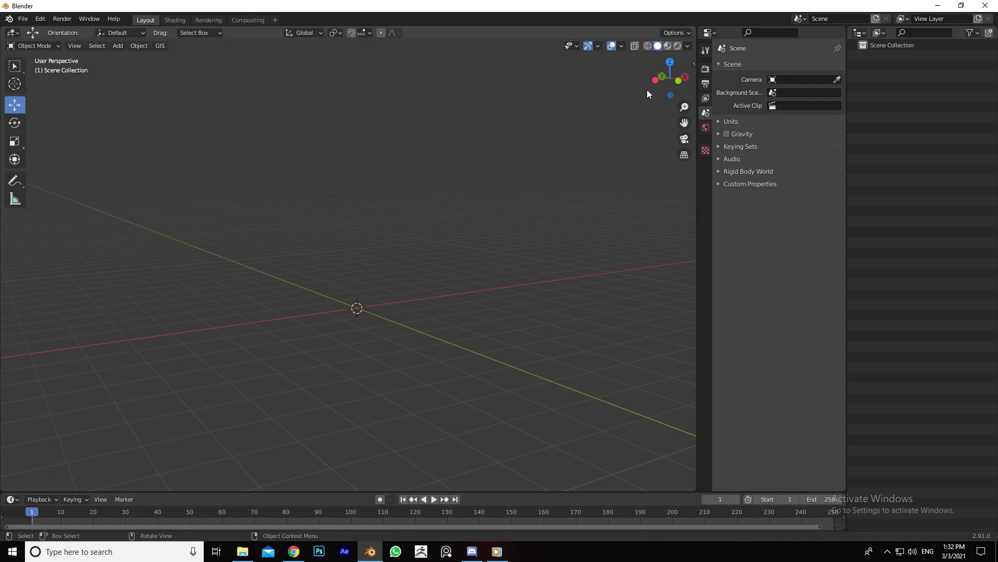
Orbit the empty Blender scene to three angles, then bring the Instagram browser page forward.
drag(670, 78, 670, 78)
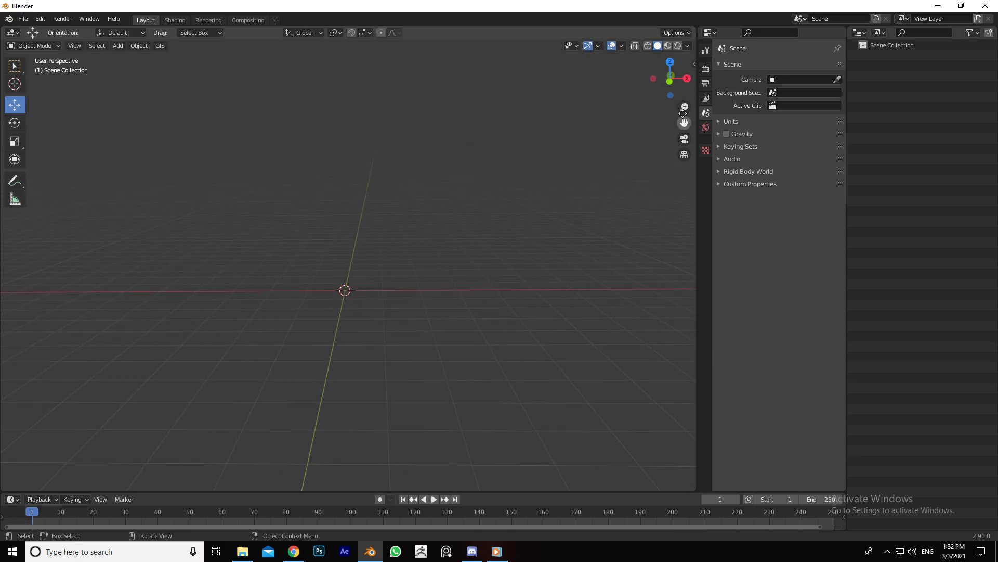
drag(669, 78, 451, 286)
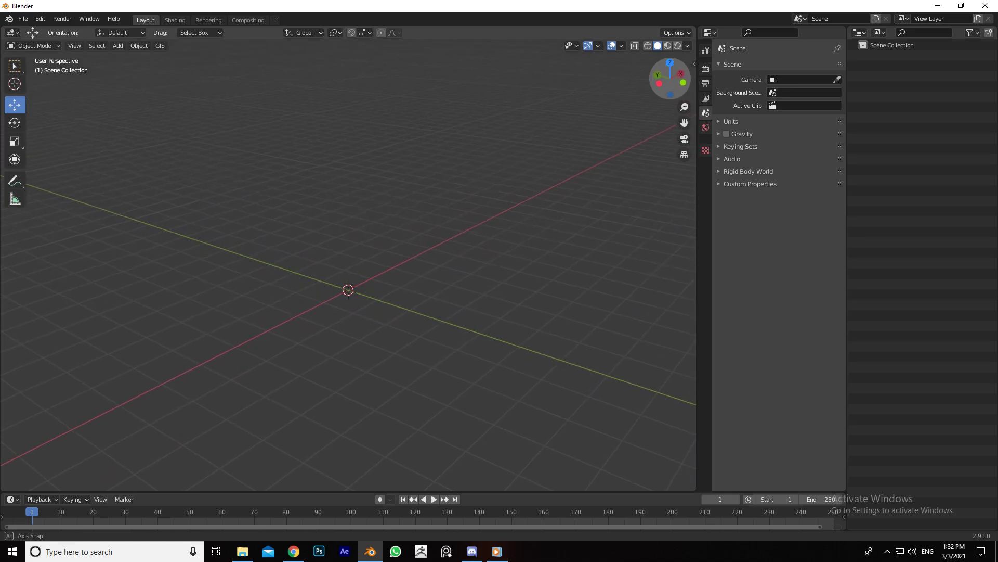
drag(670, 78, 566, 236)
click(294, 552)
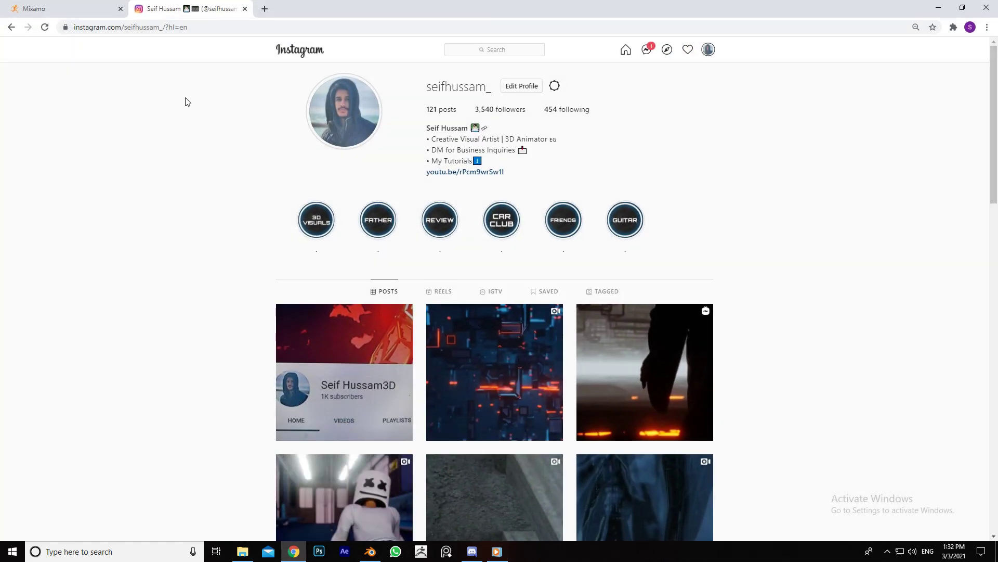
Browse Mixamo's character library and orbit the mannequin preview to view it from above.
click(68, 9)
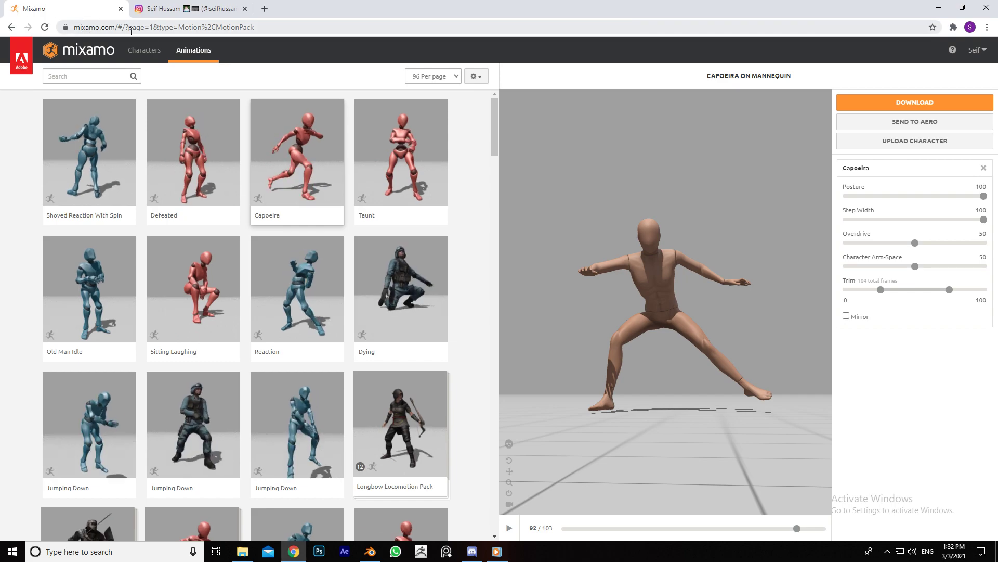
click(150, 54)
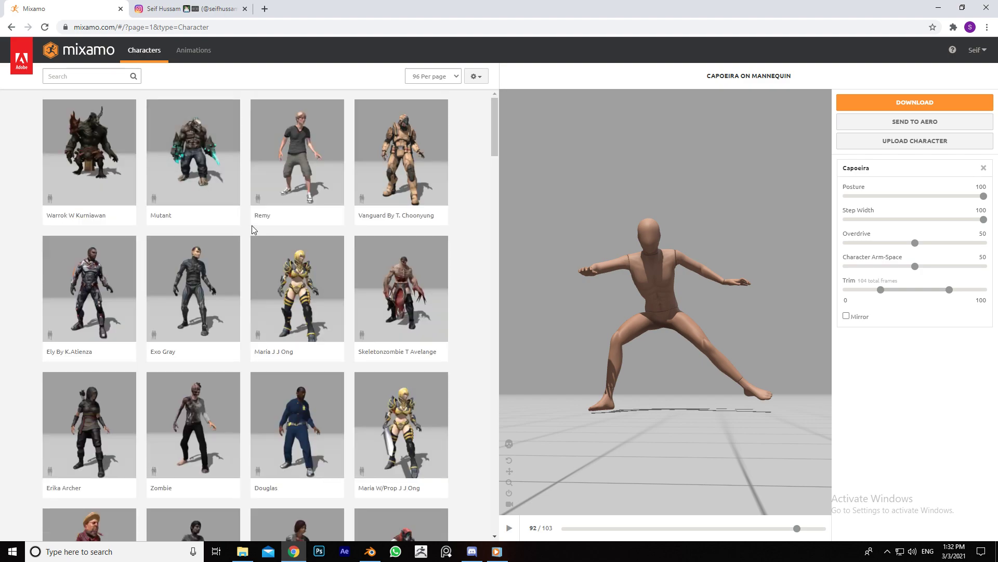
scroll(254, 231, down, 2)
scroll(260, 224, down, 3)
scroll(270, 211, down, 3)
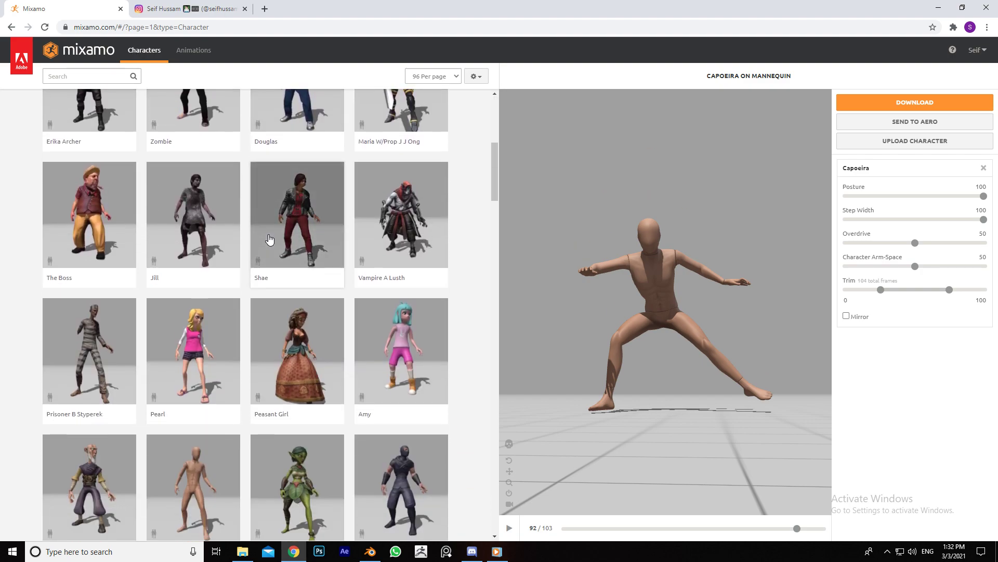
scroll(218, 427, down, 1)
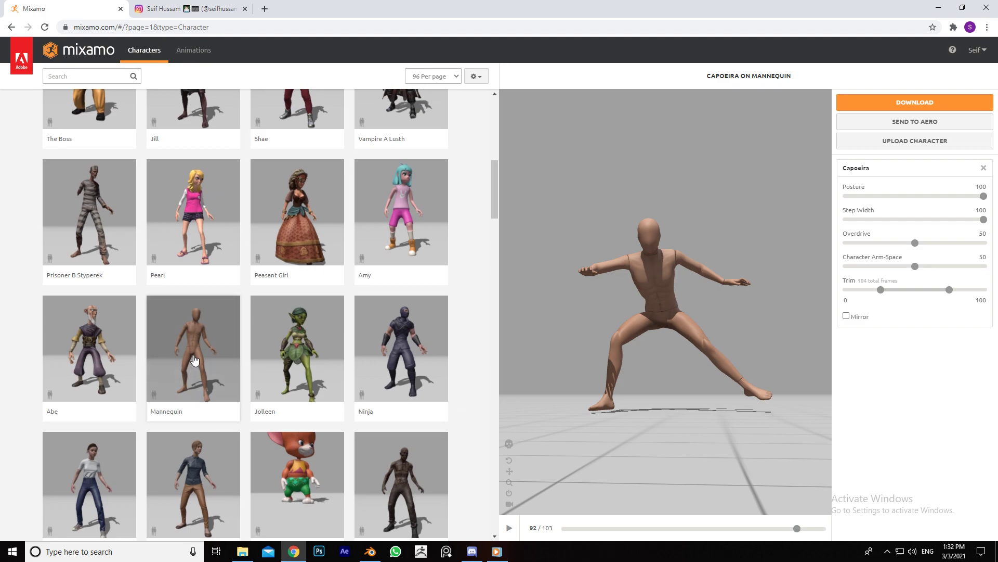
mouse_move(582, 292)
mouse_down()
mouse_move(698, 298)
mouse_move(633, 300)
mouse_move(704, 310)
mouse_move(685, 293)
mouse_move(665, 298)
mouse_up()
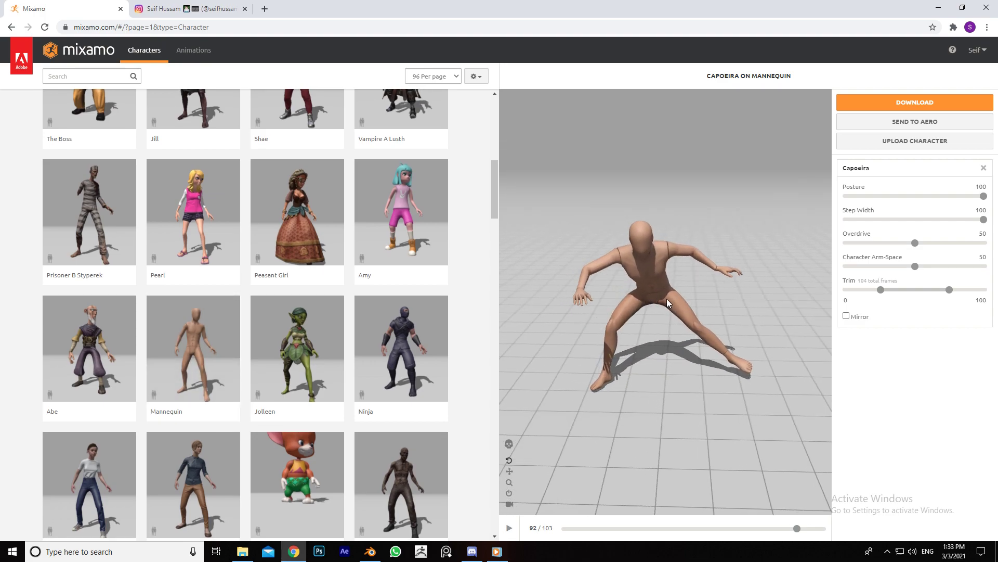
Preview the Capoeira animation on the mannequin, pausing at frame 67 of 103.
click(194, 59)
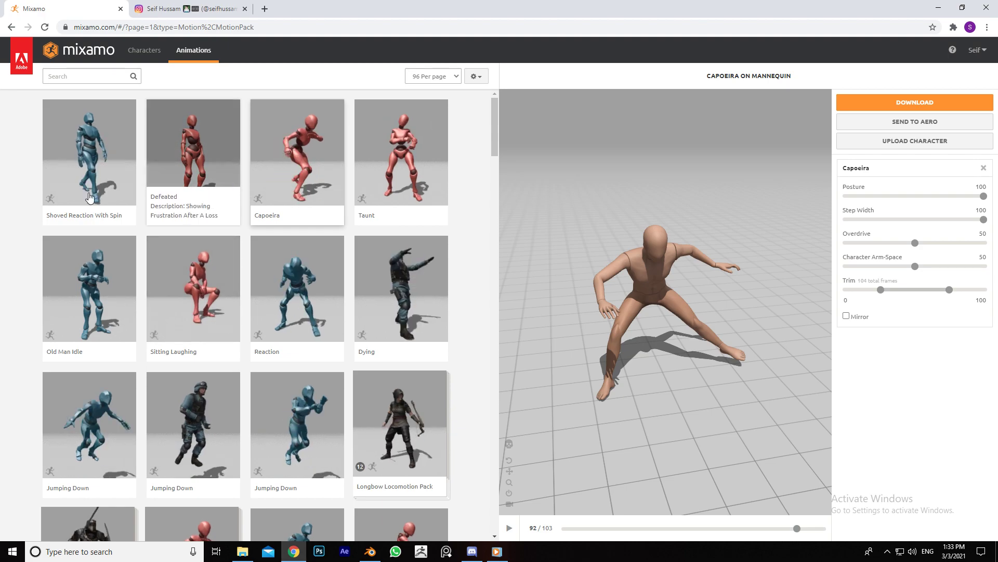
click(81, 78)
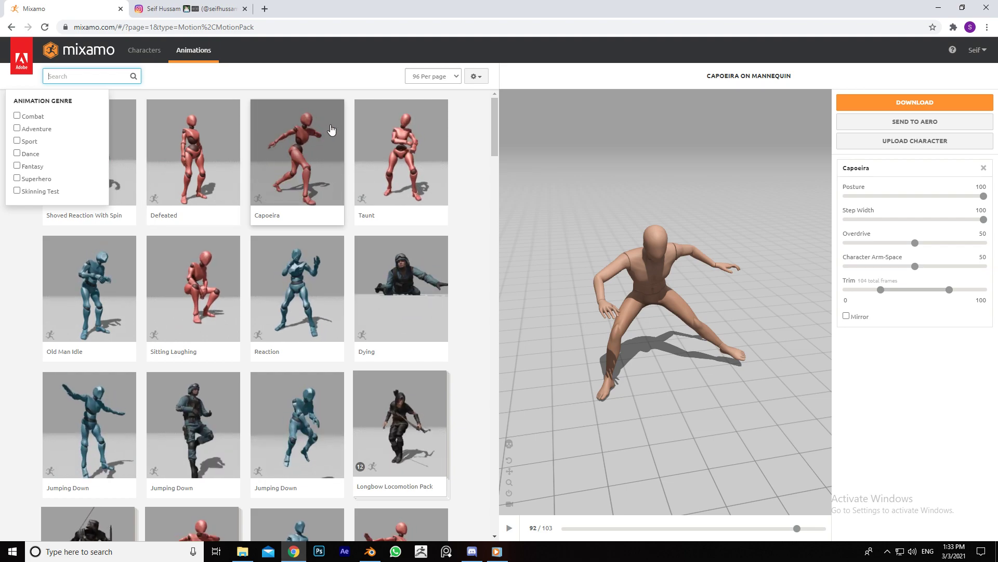
click(312, 87)
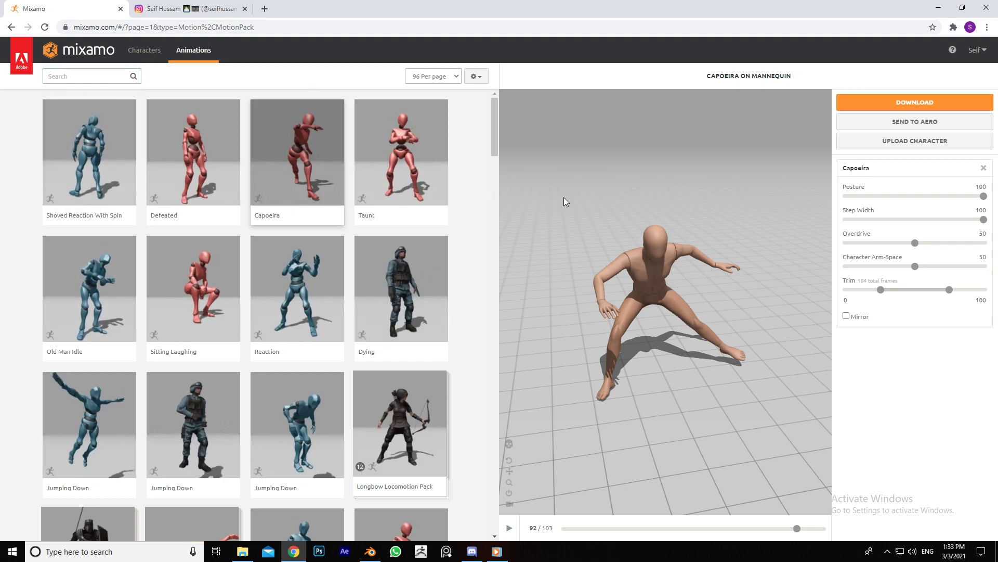
click(510, 528)
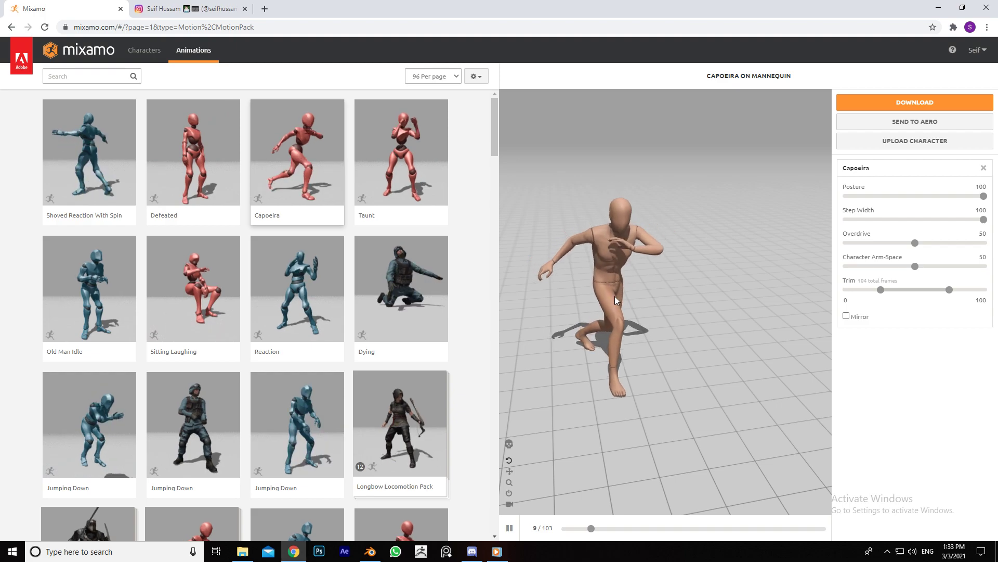
click(511, 529)
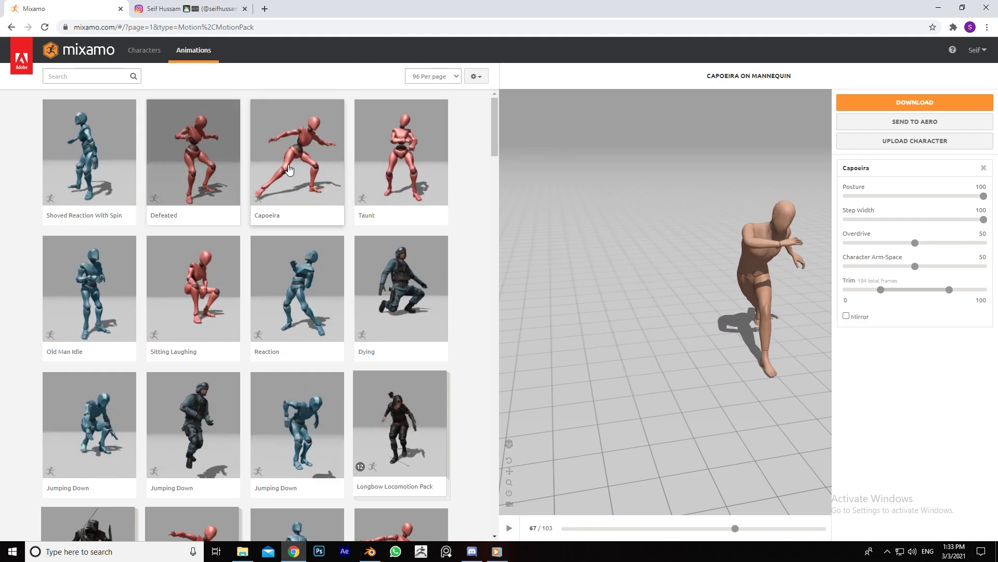
Review Capoeira's download settings (FBX Binary, With Skin, 30 fps), cancel, and return to Blender.
click(939, 103)
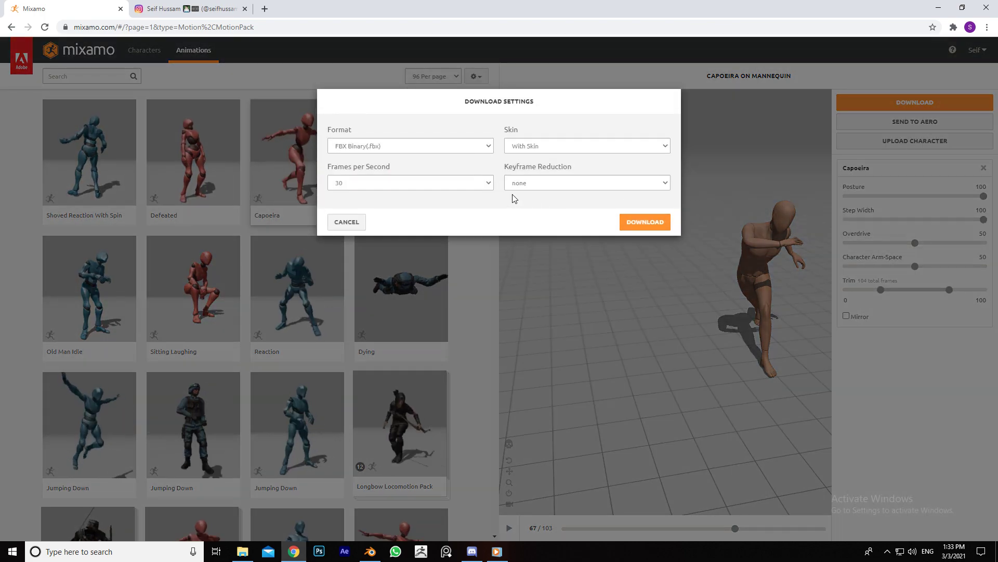
click(347, 184)
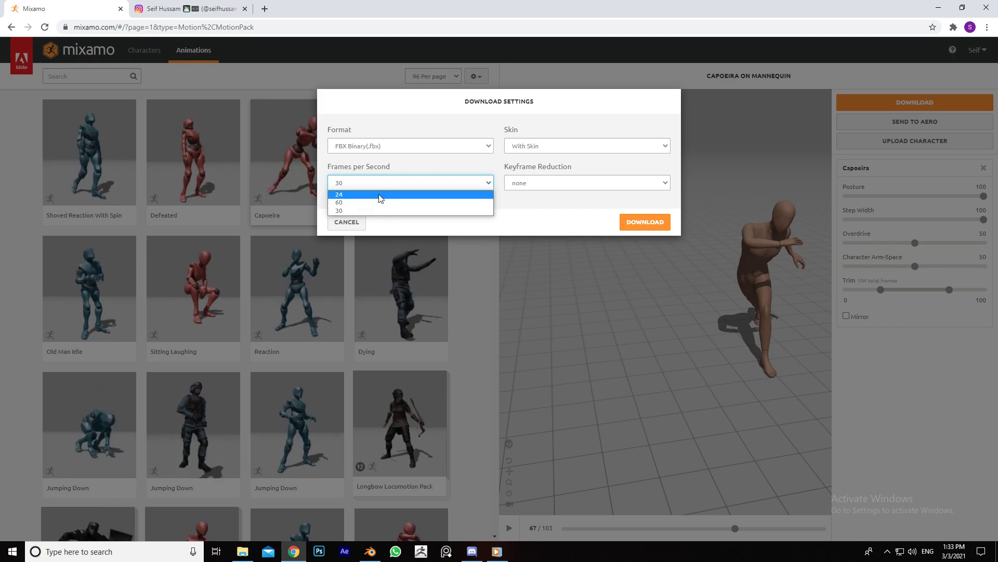
click(348, 210)
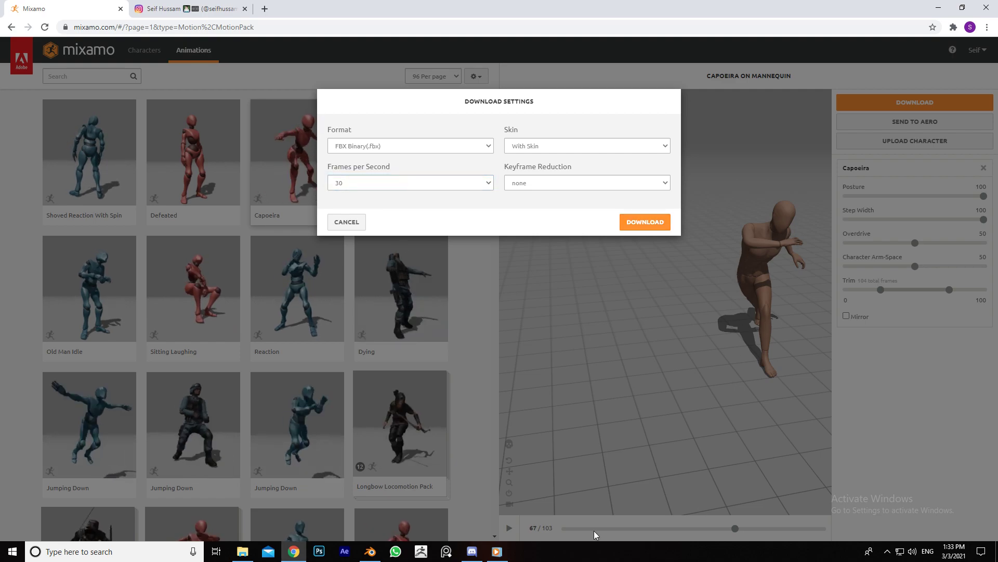
click(345, 221)
click(297, 553)
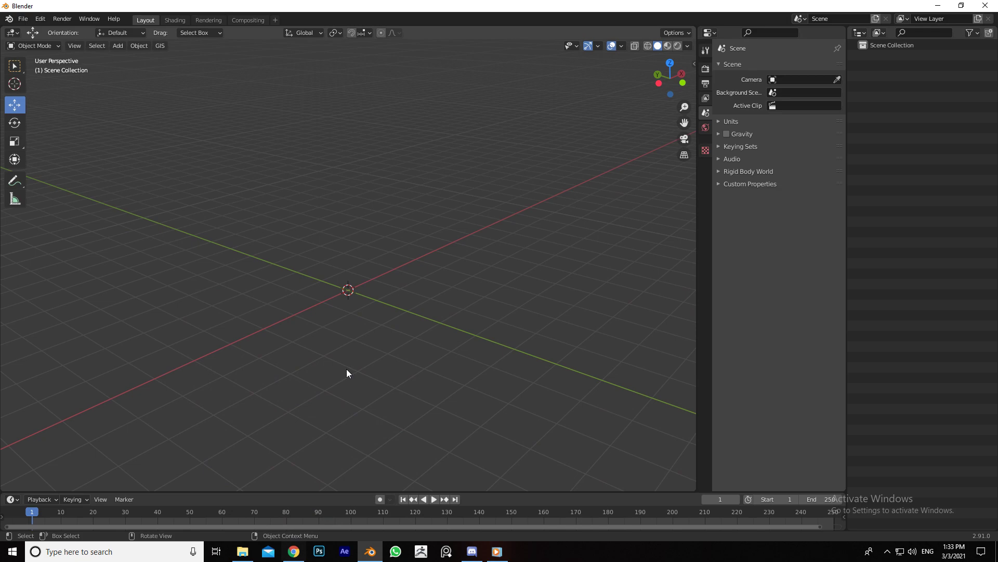
Add a mesh cube and scale it by 2.
drag(672, 67, 671, 78)
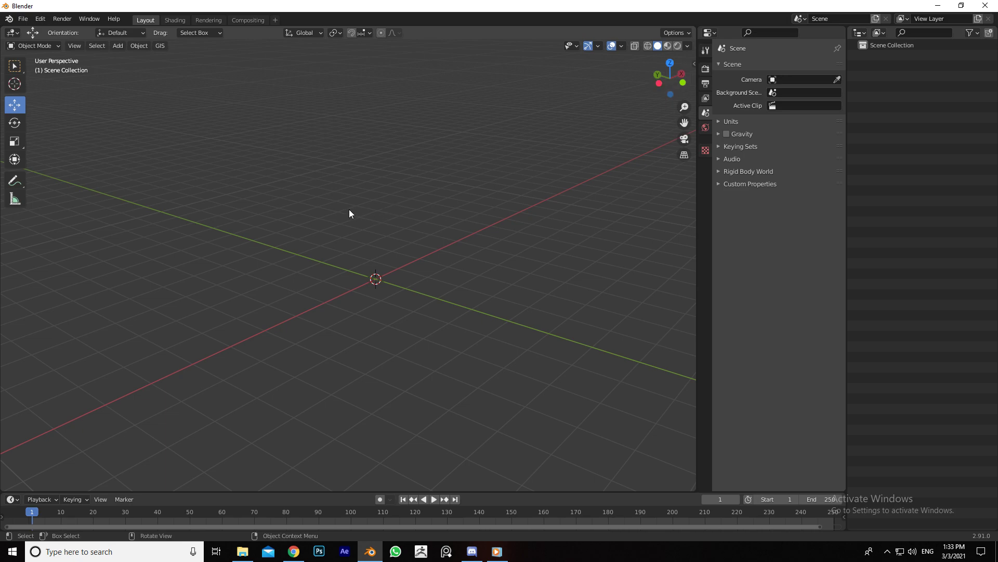
key(shift+a)
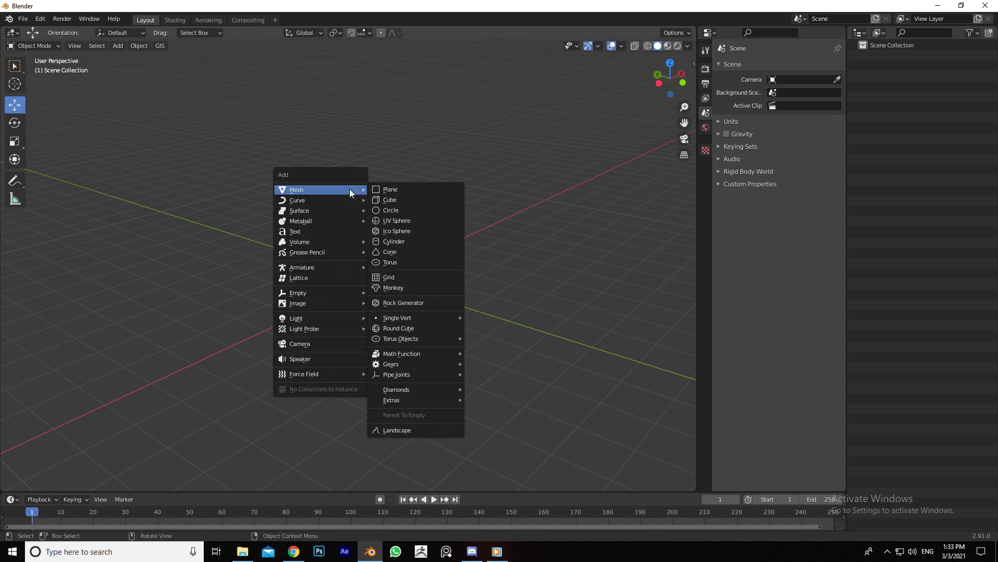
click(398, 198)
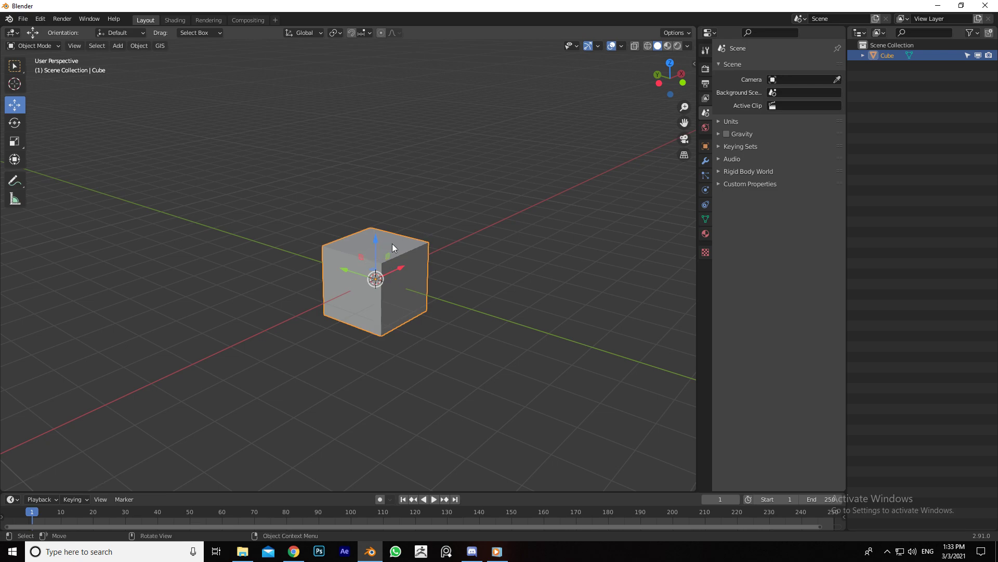
key(s)
key(2)
key(Return)
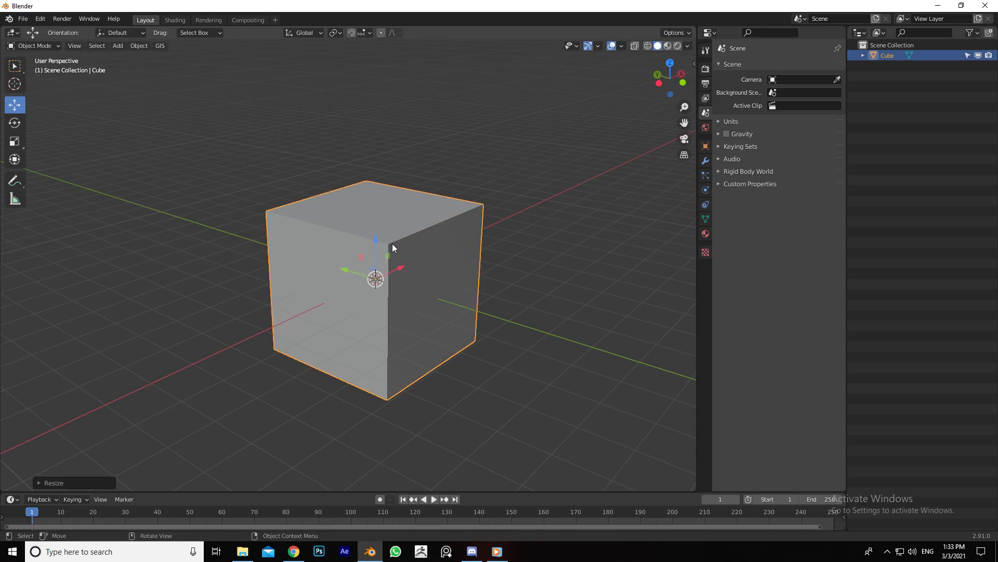
Raise the cube 2 units along Z so it rests on the grid floor.
key(g)
key(z)
key(1)
key(BackSpace)
key(2)
key(Return)
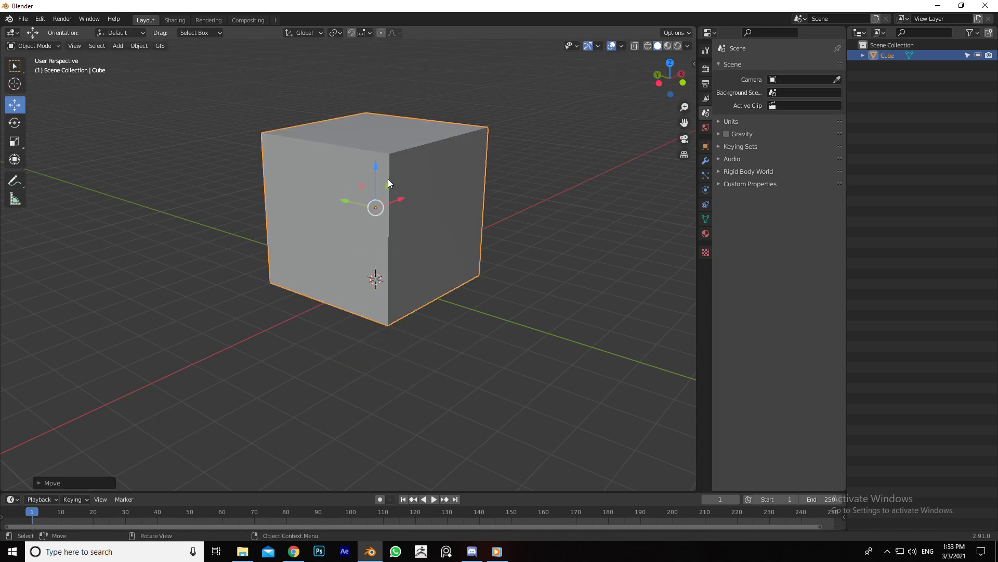
drag(685, 121, 674, 178)
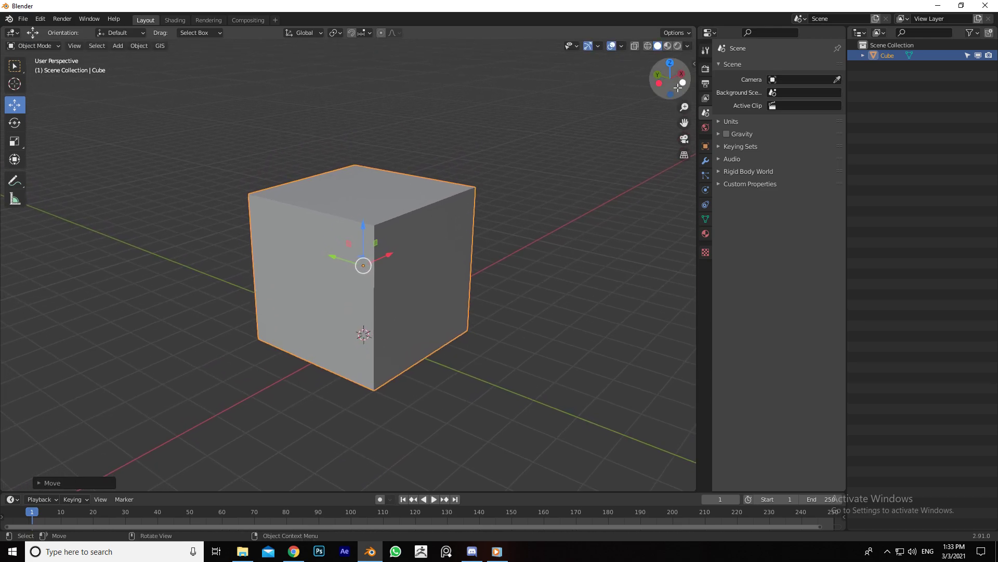
click(27, 20)
mouse_move(39, 159)
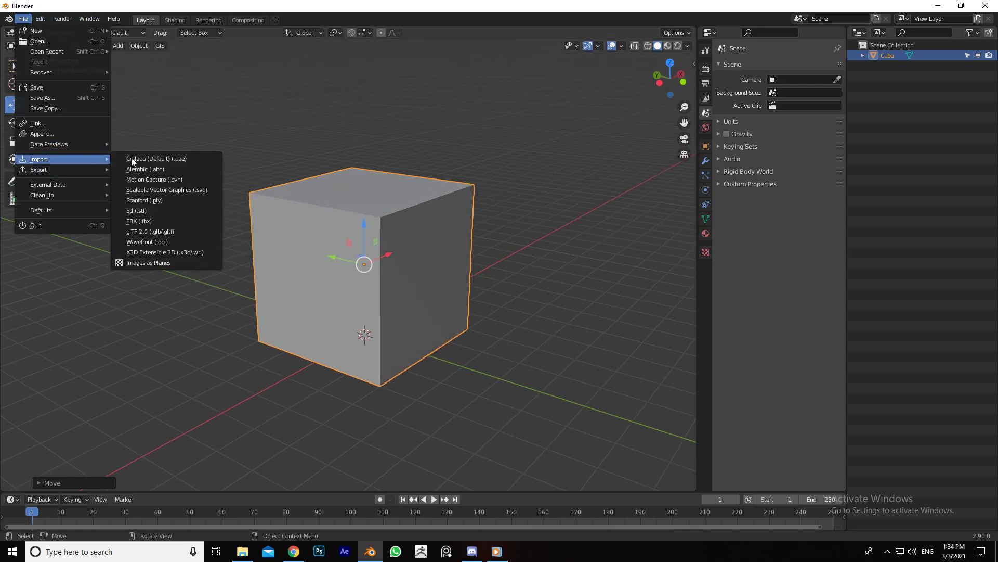
Import the Ch36 character's FBX file from G:\Blender\Characters.
click(155, 221)
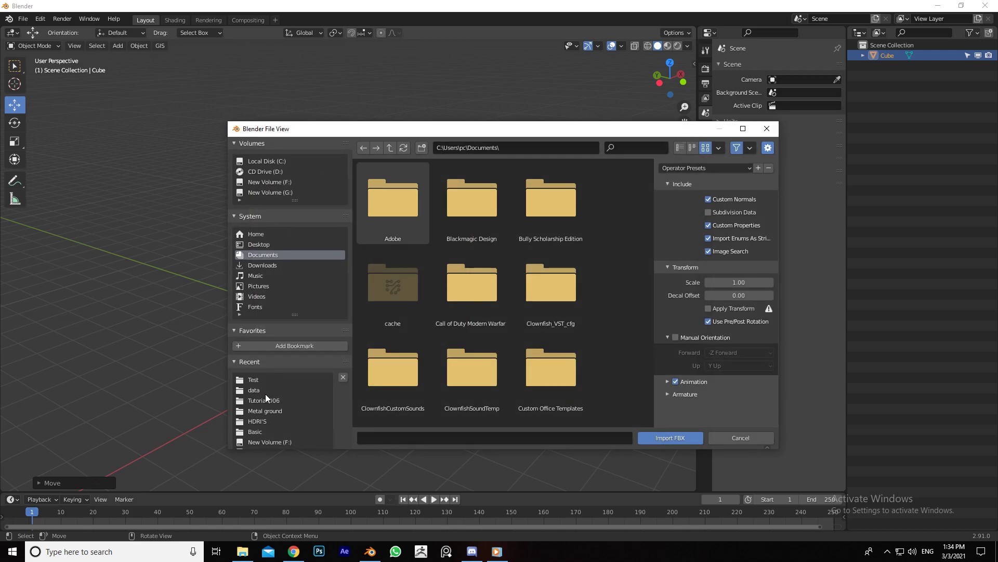
click(265, 441)
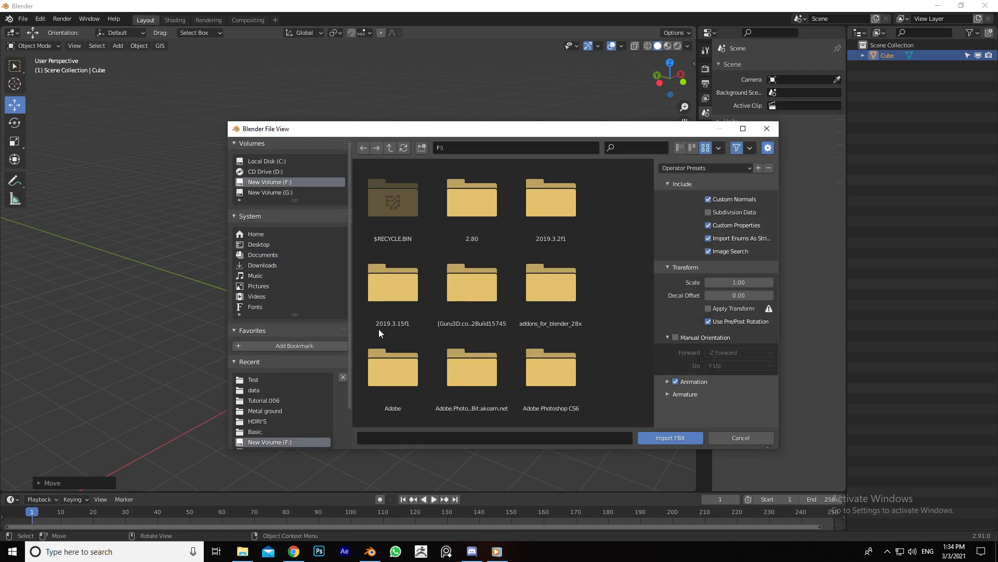
scroll(275, 411, down, 2)
click(269, 413)
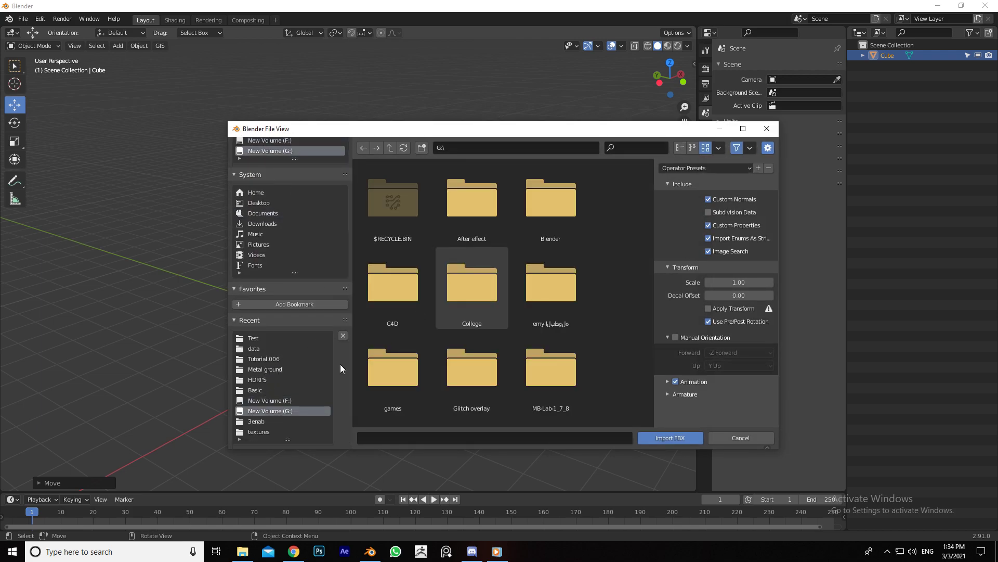
click(538, 233)
double_click(537, 230)
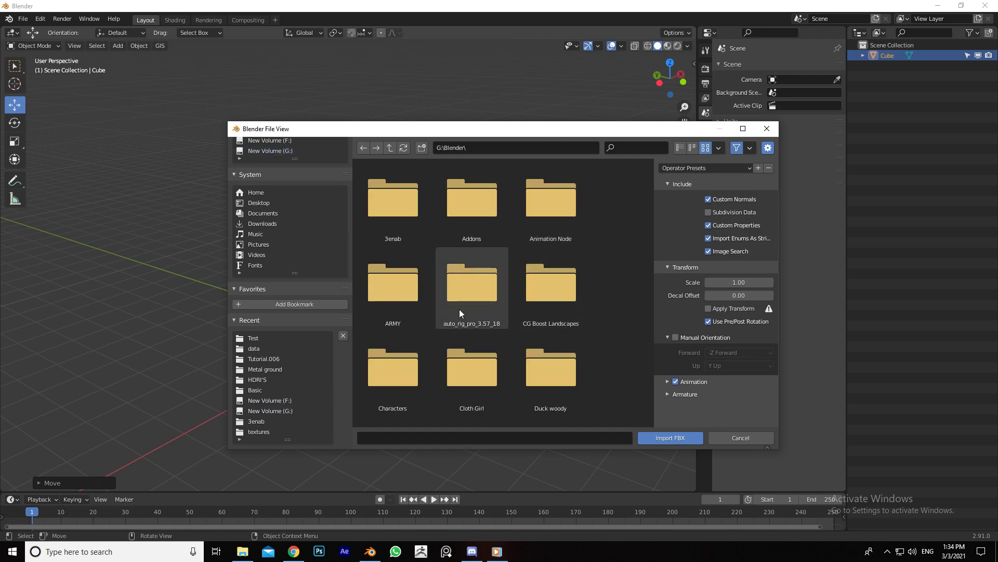
double_click(406, 399)
double_click(557, 244)
double_click(411, 223)
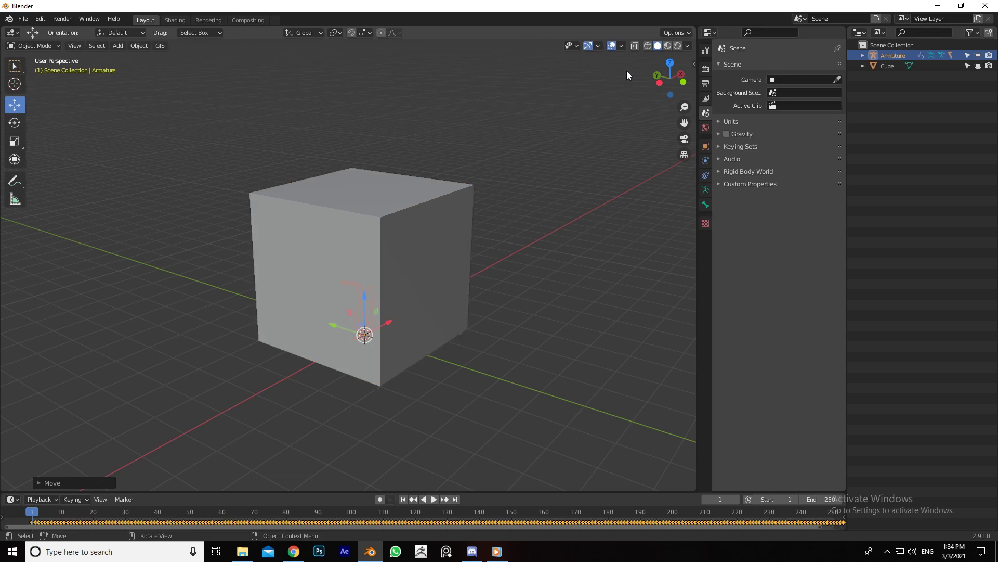
Switch the viewport to wireframe shading and frame the cube around the character.
middle_drag(333, 270, 360, 261)
scroll(360, 261, up, 4)
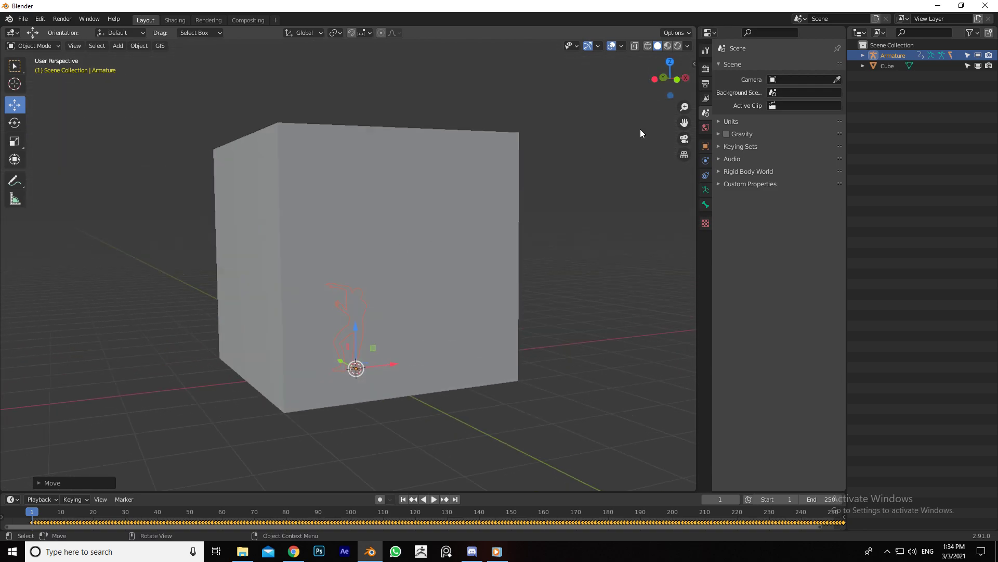
drag(663, 84, 650, 67)
click(647, 46)
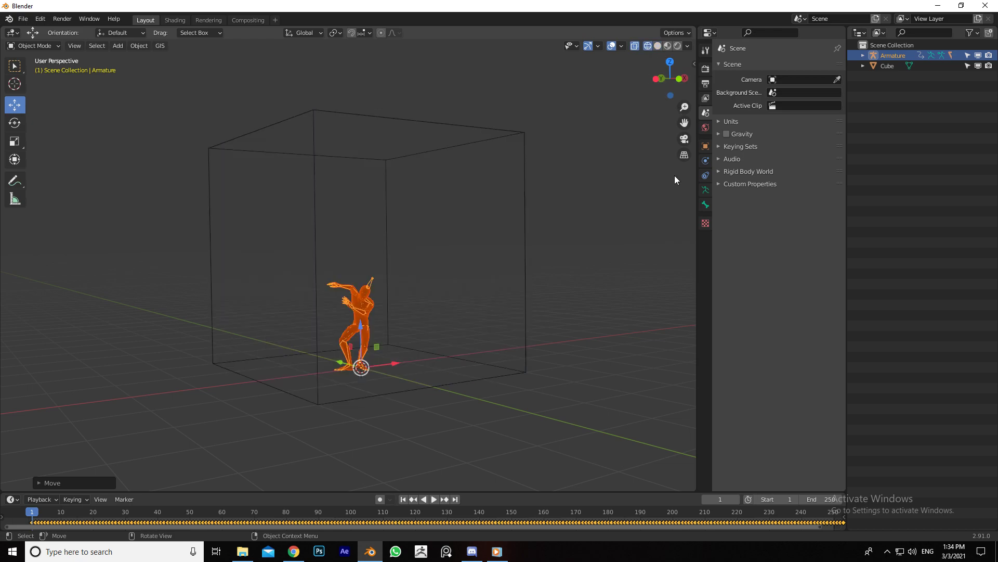
drag(669, 78, 635, 176)
click(454, 307)
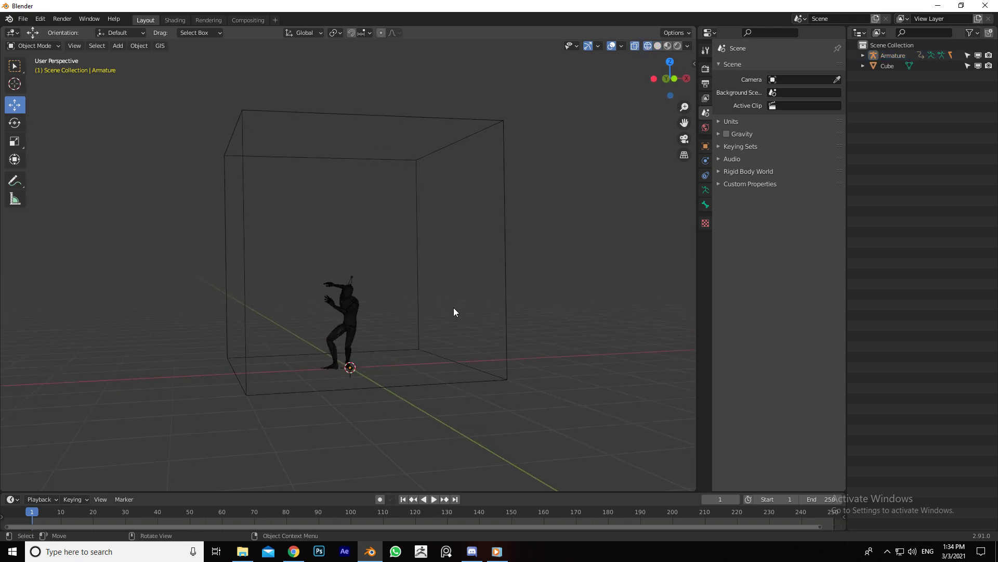
scroll(456, 306, up, 3)
drag(685, 122, 475, 178)
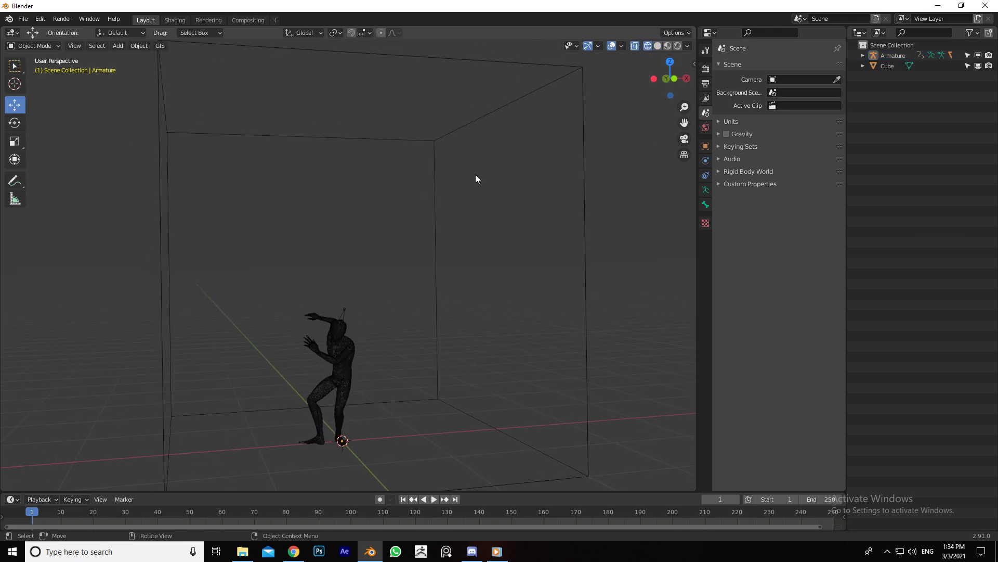
scroll(474, 178, down, 2)
drag(685, 122, 566, 181)
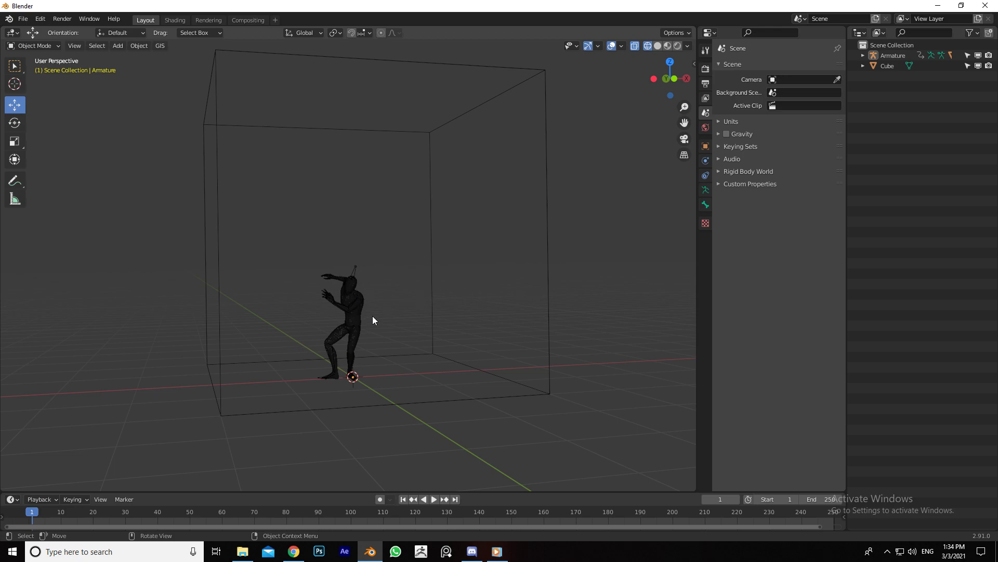
Select the cube and bring up its Physics properties.
click(347, 305)
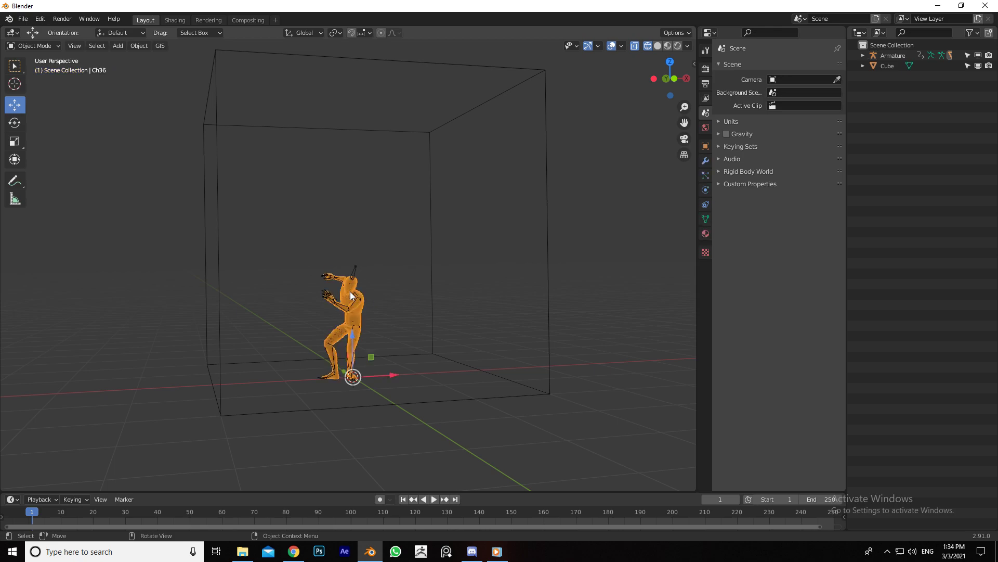
click(347, 293)
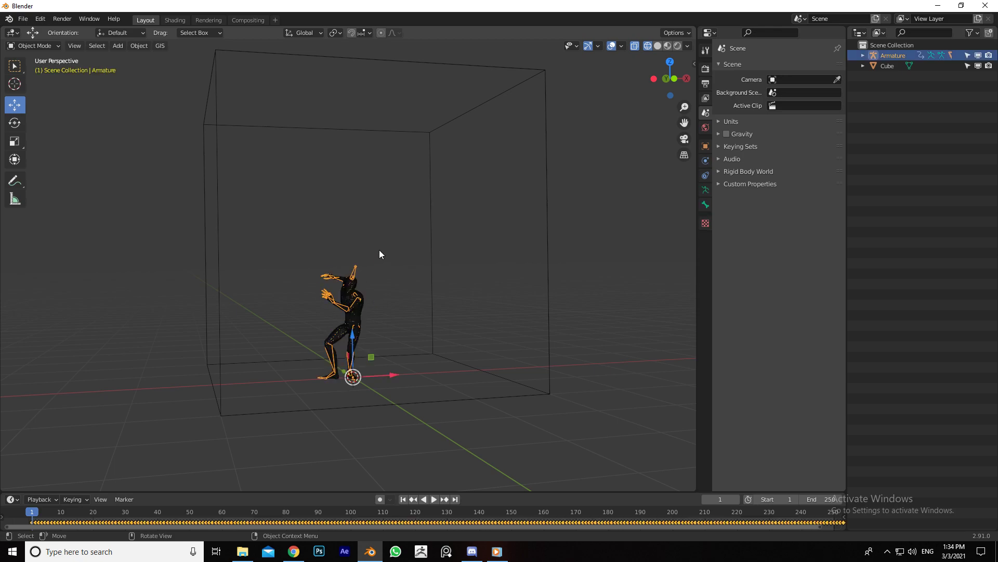
click(431, 242)
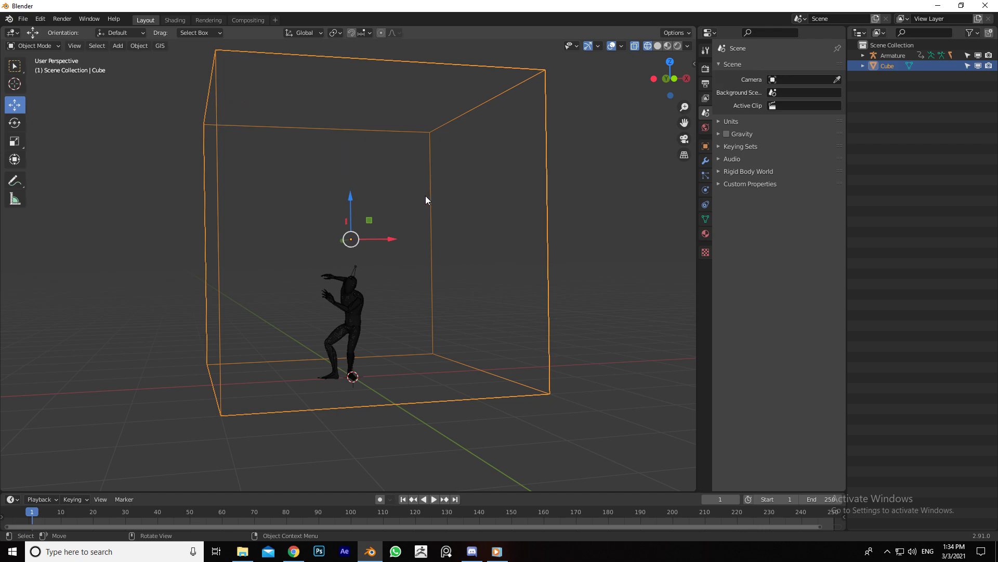
click(708, 189)
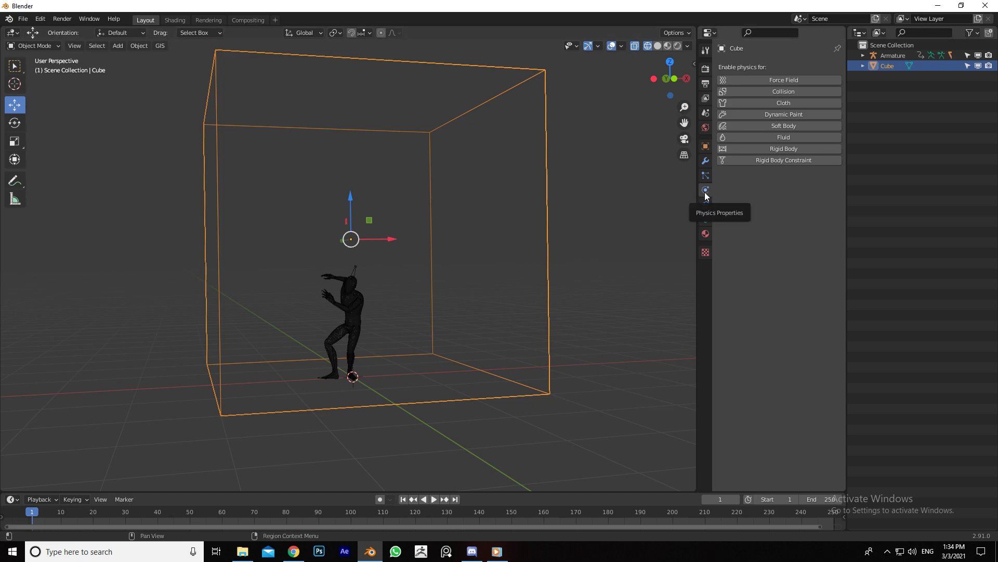
Enable Fluid on the cube with Type set to Domain and Domain Type to Liquid.
click(743, 138)
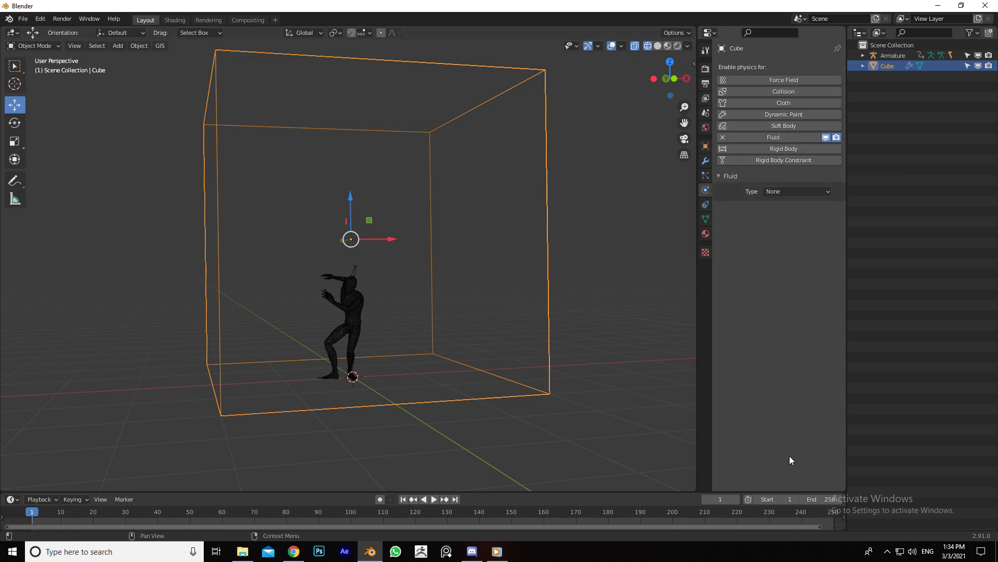
click(786, 192)
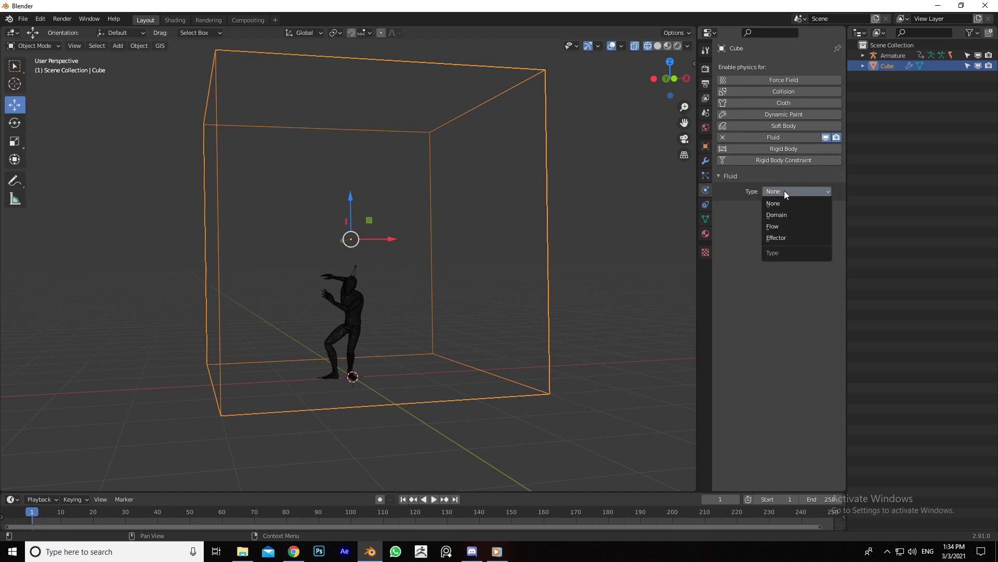
click(791, 214)
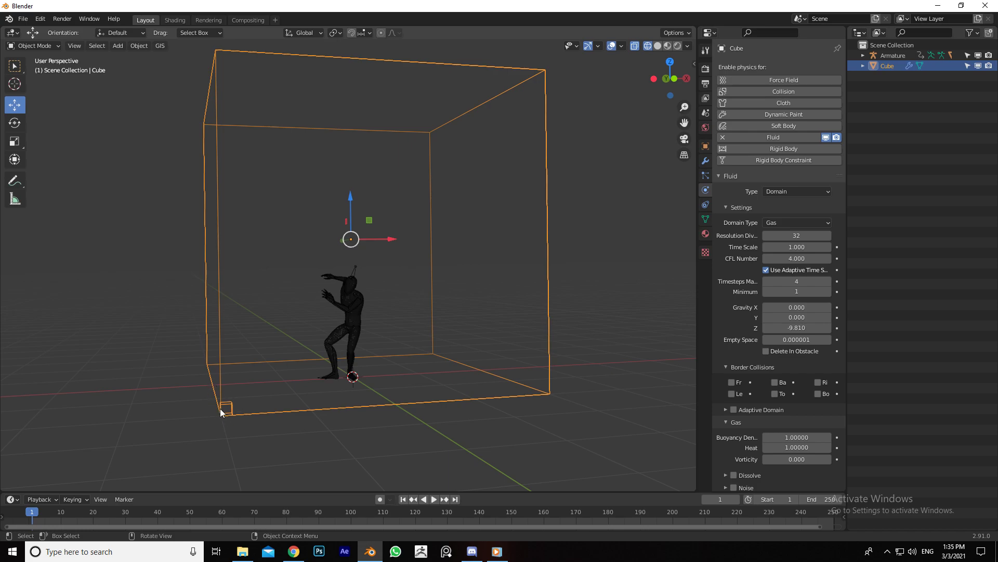
click(778, 222)
click(782, 246)
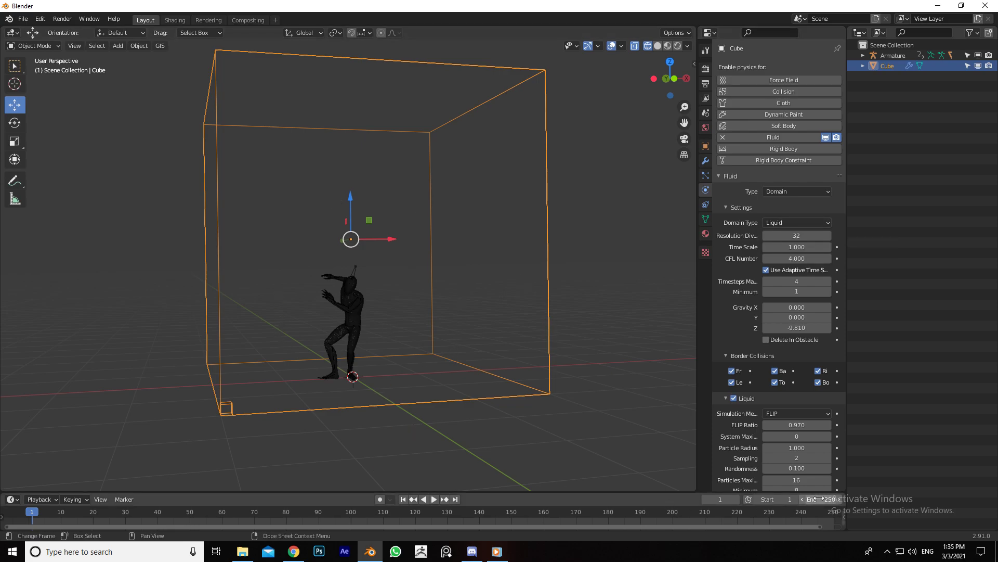
Make Ch36 a Liquid fluid Flow with Inflow behavior, then start playback.
click(345, 305)
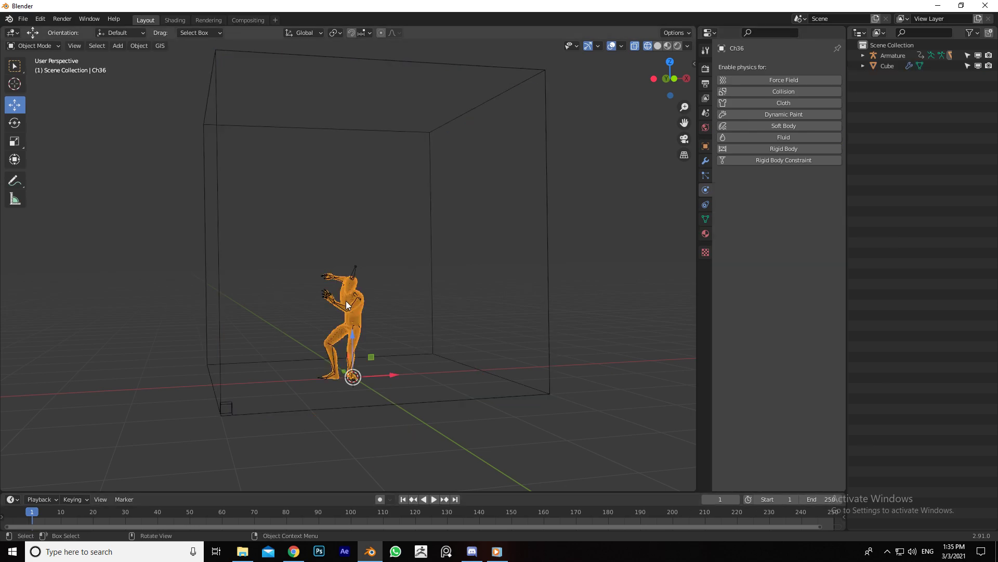
click(766, 134)
click(773, 192)
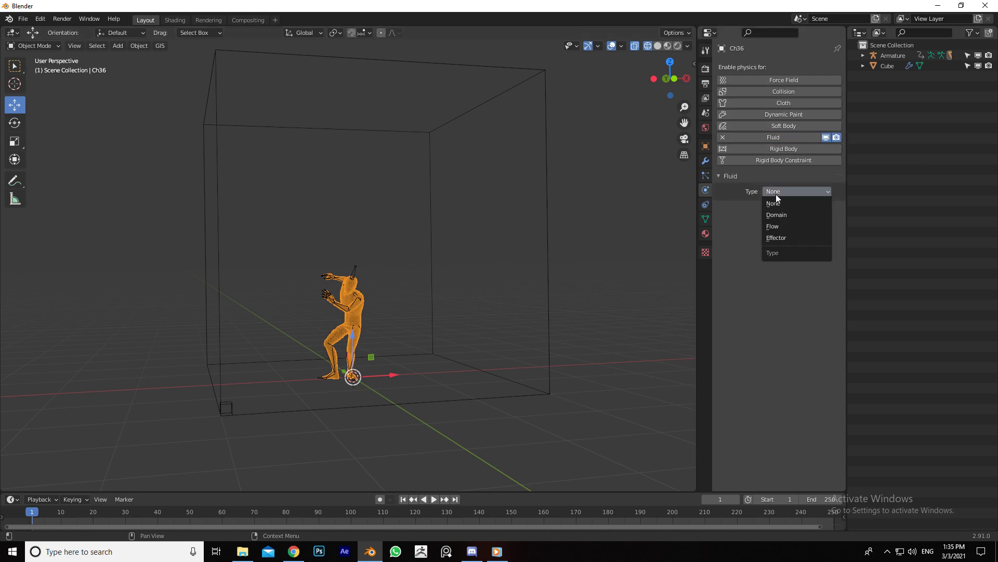
click(776, 225)
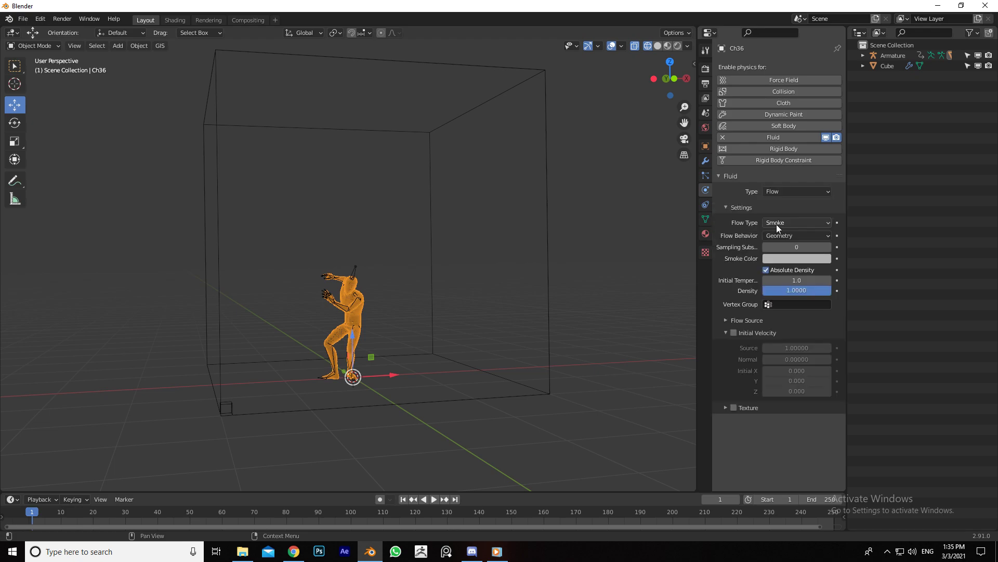
click(774, 269)
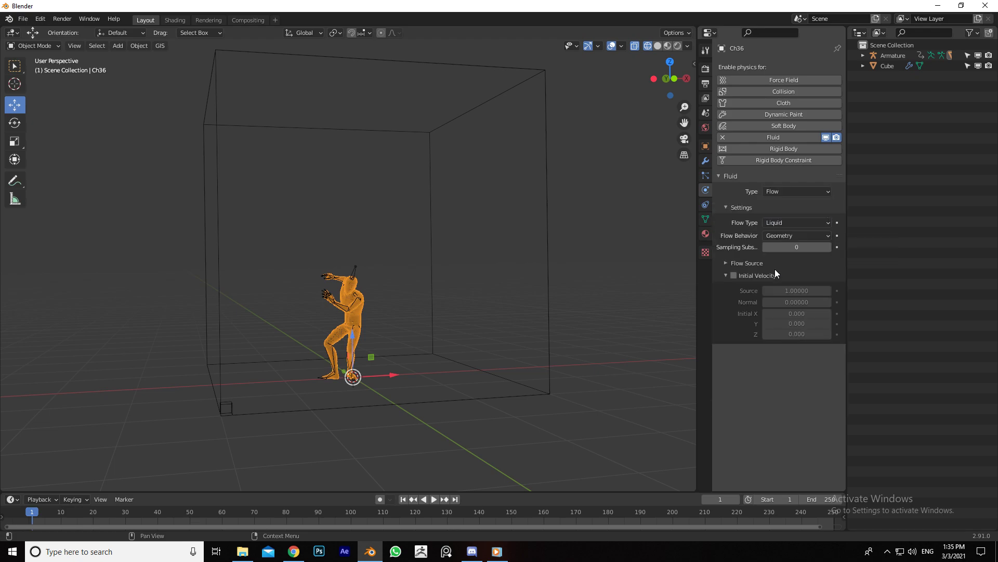
click(779, 237)
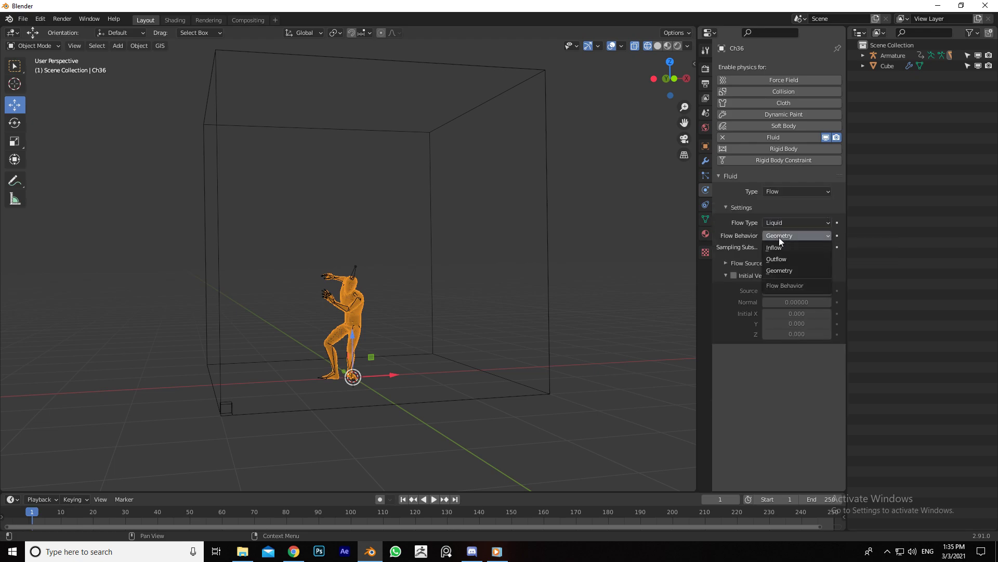
click(785, 249)
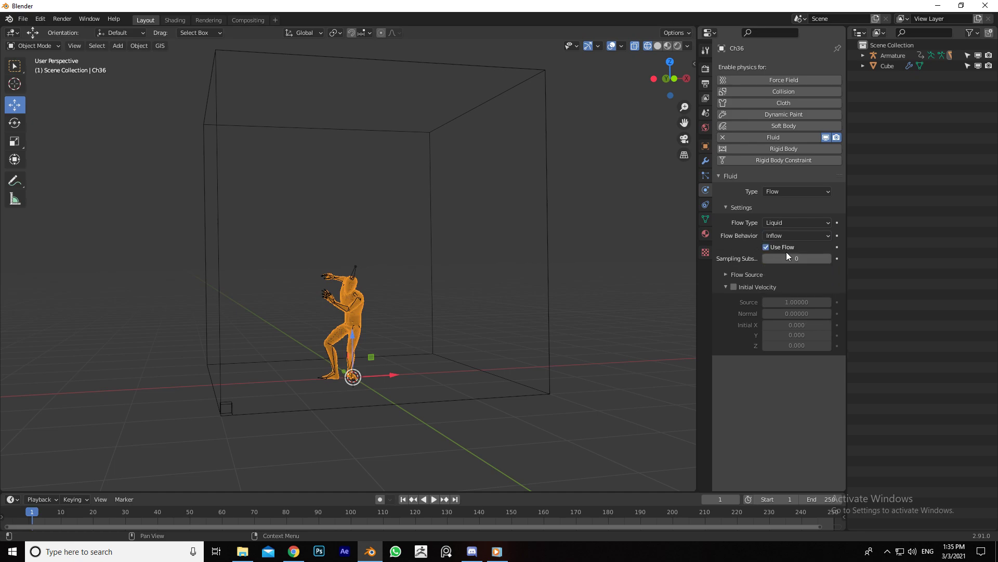
click(434, 499)
Watch the liquid spread across the domain floor, then stop playback at frame 1.
scroll(336, 335, up, 1)
scroll(312, 364, up, 1)
scroll(351, 333, up, 2)
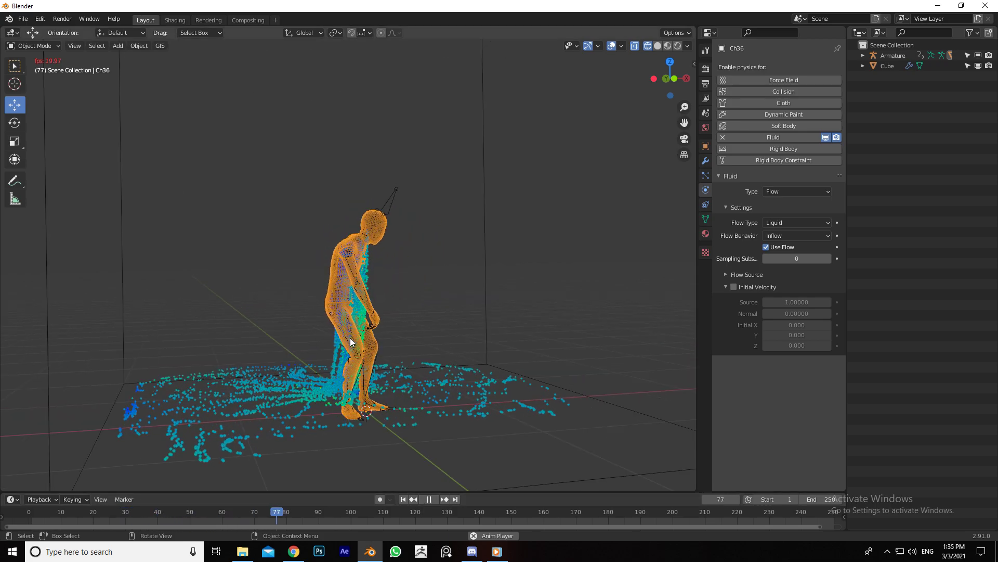
scroll(314, 359, down, 2)
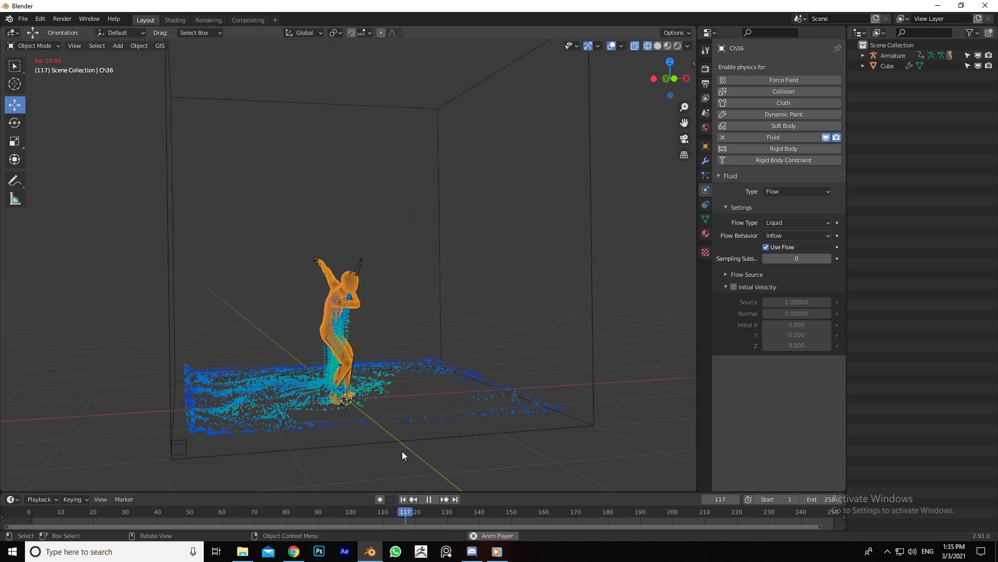
click(428, 497)
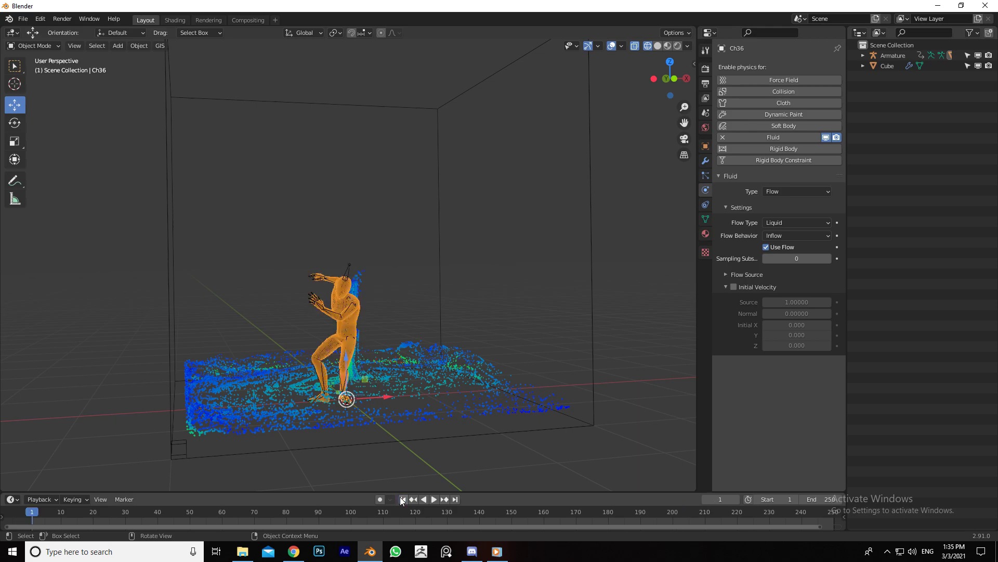
Orbit to an oblique top-down view of the fluid box and select the Cube domain.
drag(651, 74, 631, 80)
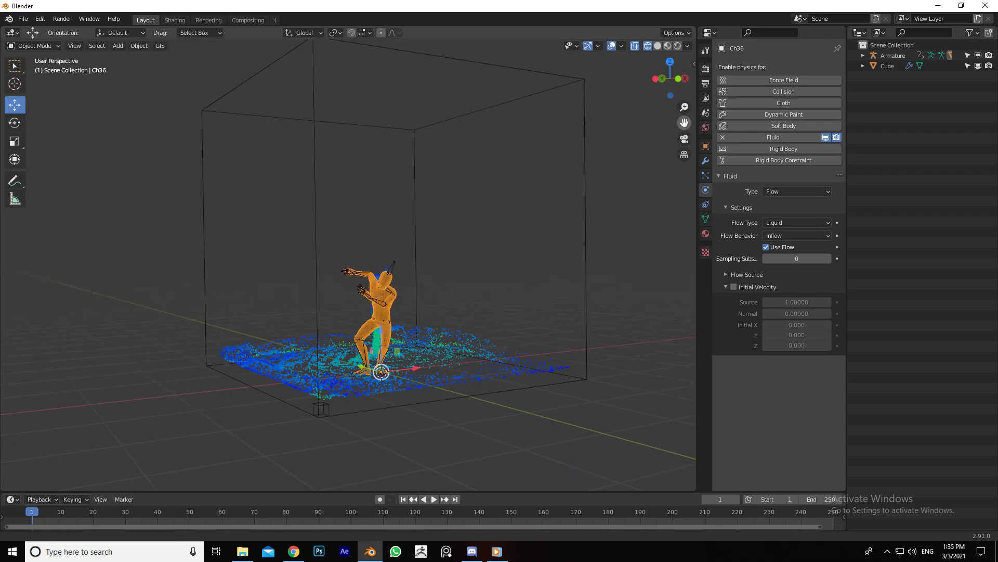
drag(685, 123, 666, 161)
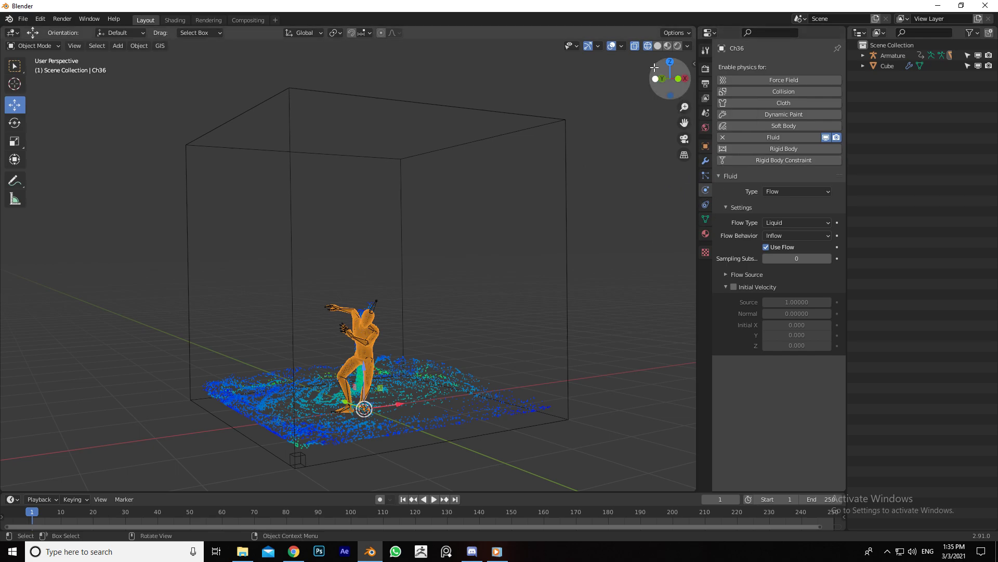
drag(670, 79, 656, 85)
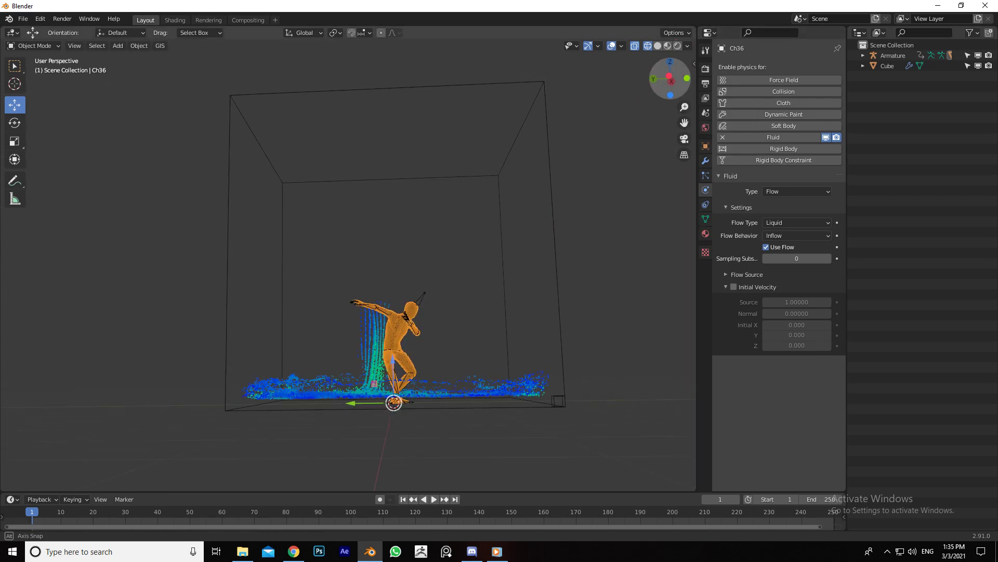
drag(670, 79, 671, 78)
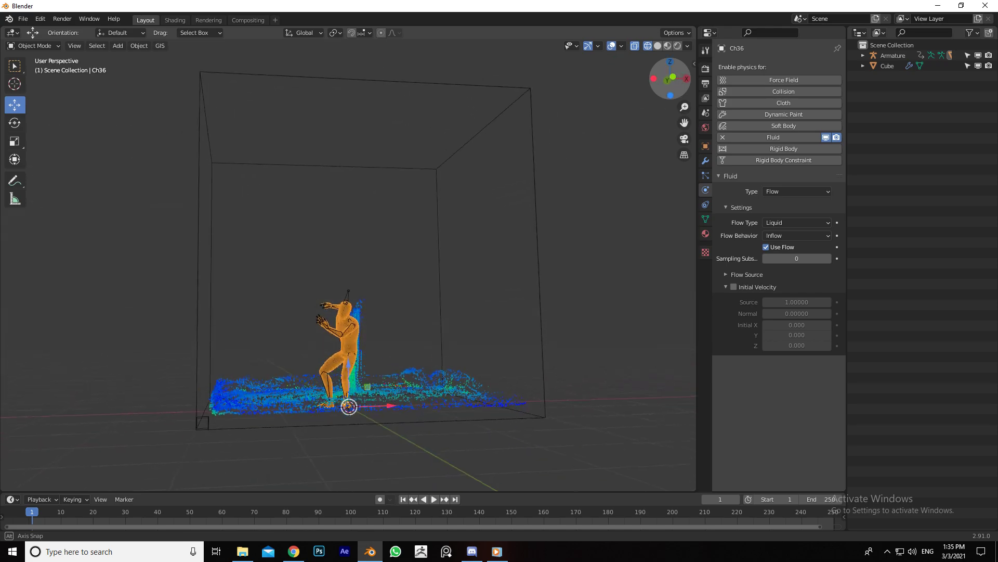
click(427, 332)
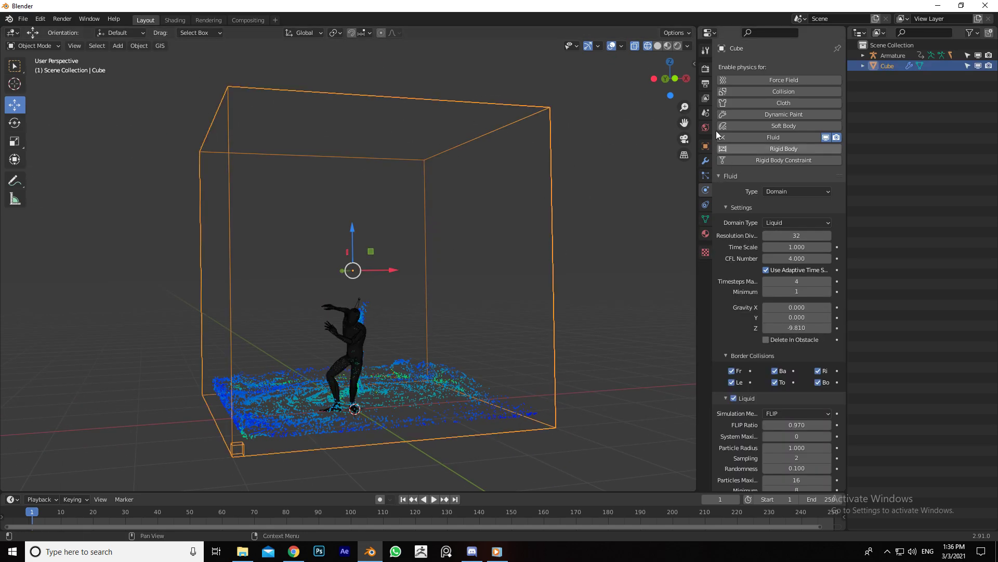
Enable Mesh on the Cube fluid domain and play the animation to preview the liquid surface.
scroll(742, 292, down, 4)
scroll(741, 295, down, 2)
scroll(741, 295, down, 5)
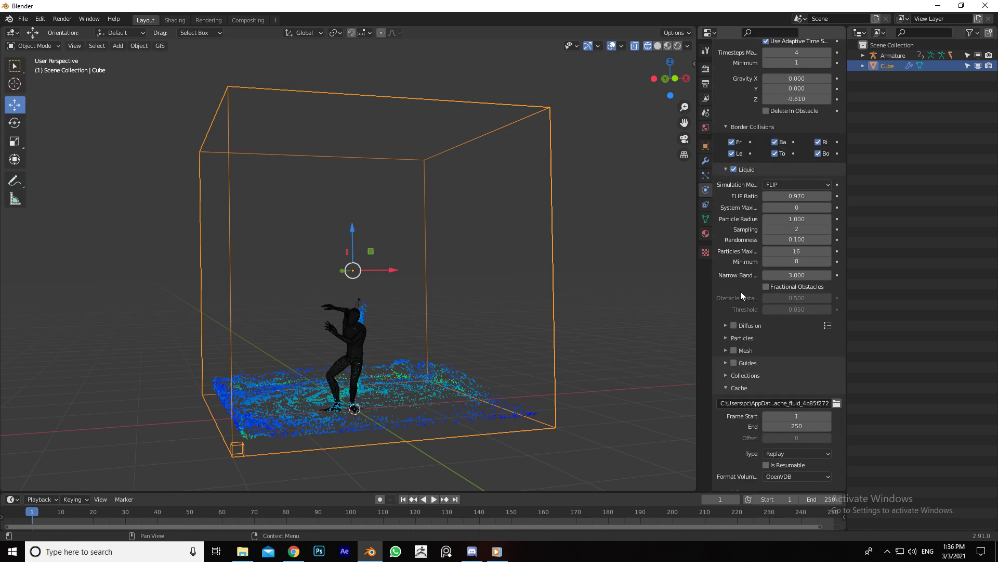
click(733, 352)
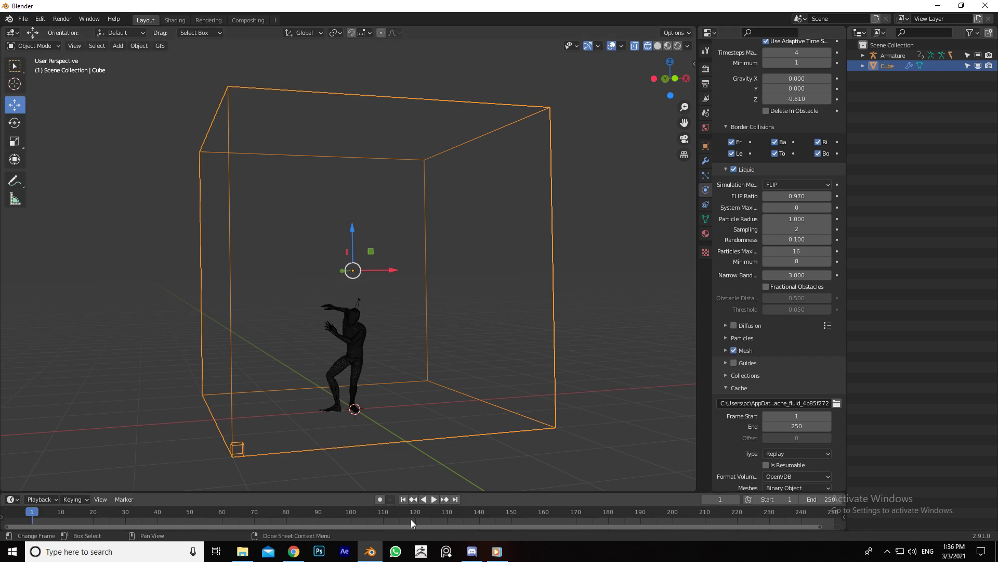
click(434, 499)
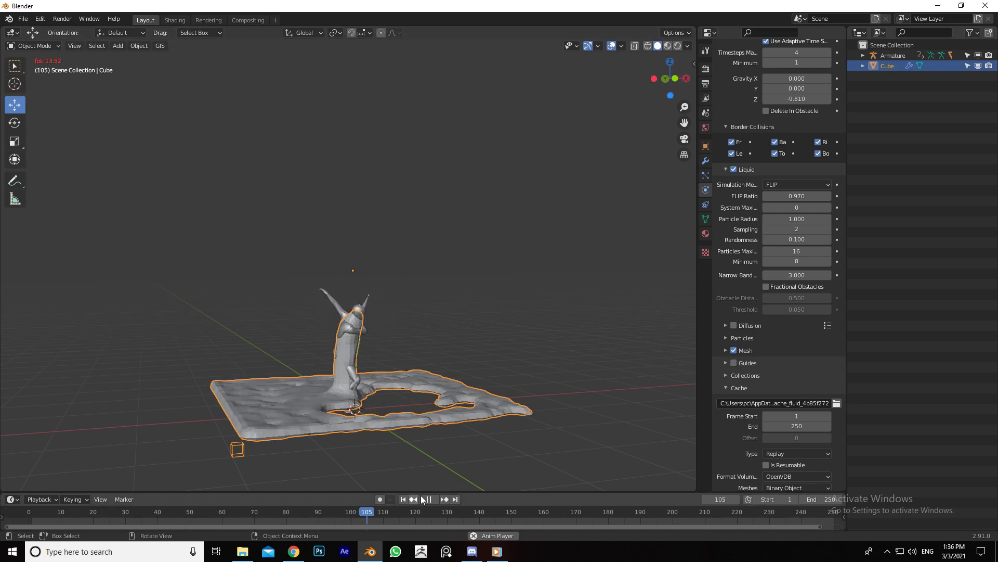
Stop playback and apply Shade Smooth to the fluid mesh.
key(space)
scroll(351, 355, up, 4)
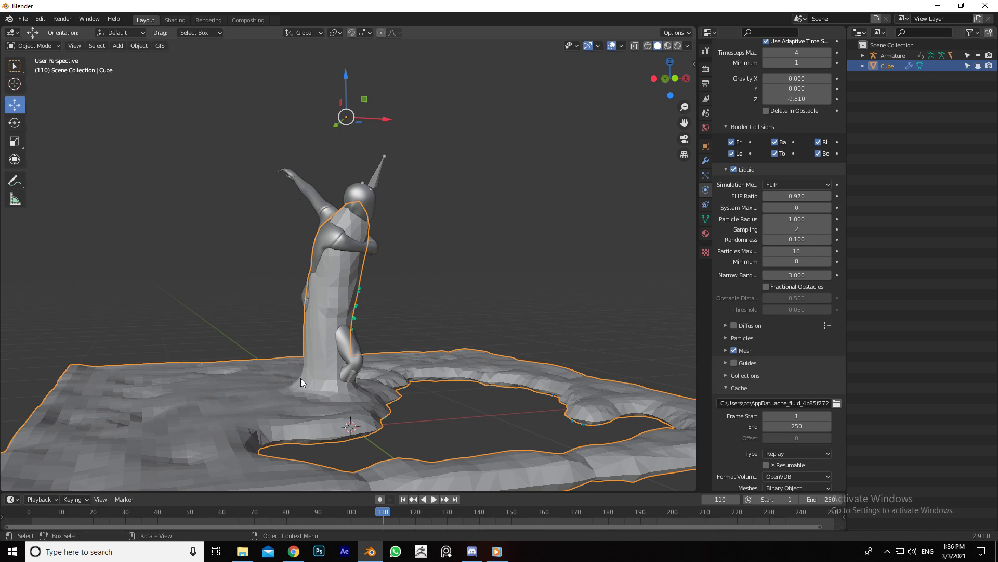
click(230, 410)
click(236, 429)
right_click(235, 428)
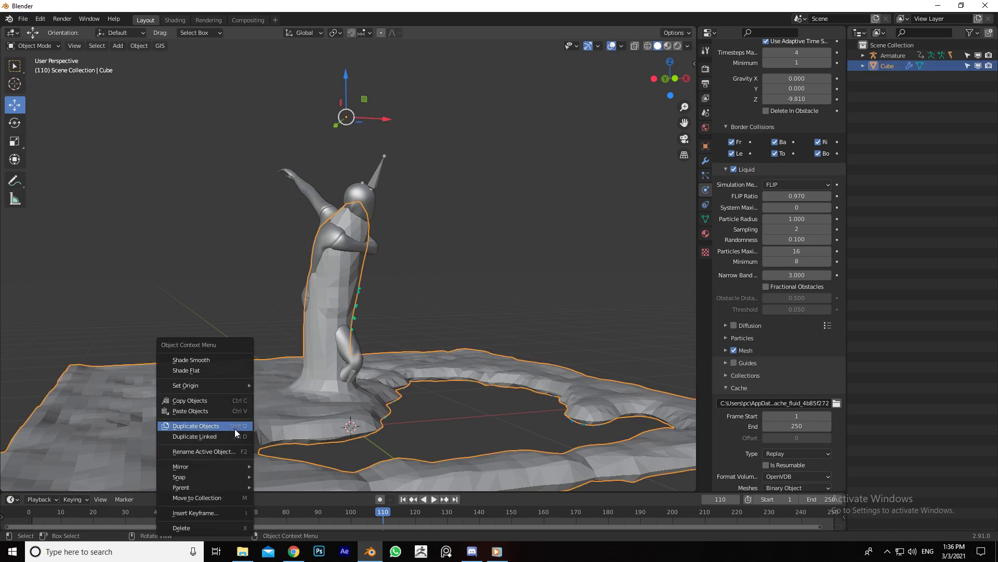
click(197, 360)
Orbit around the smoothed liquid surface and select the Resolution Divisions field.
scroll(450, 409, down, 3)
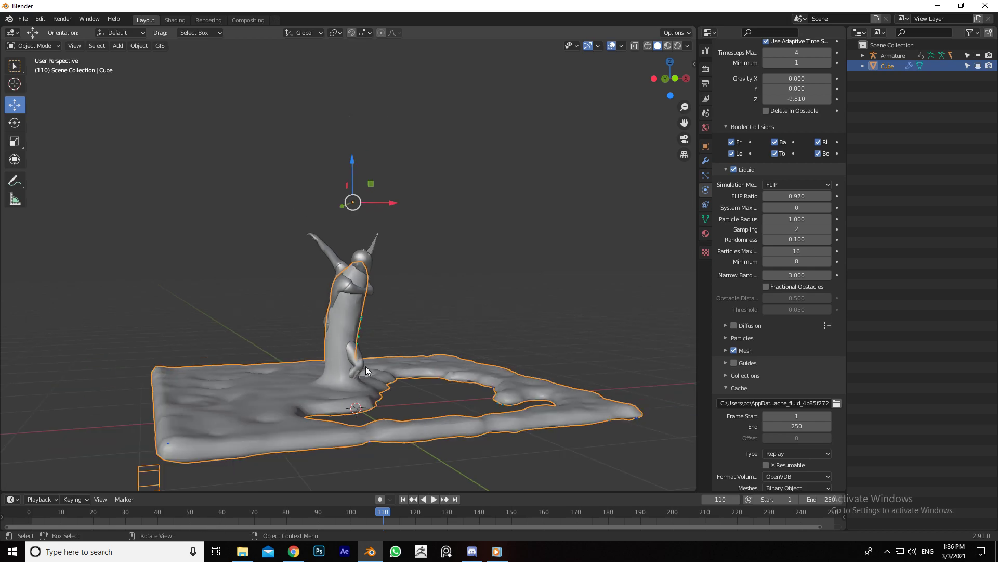
drag(670, 78, 584, 193)
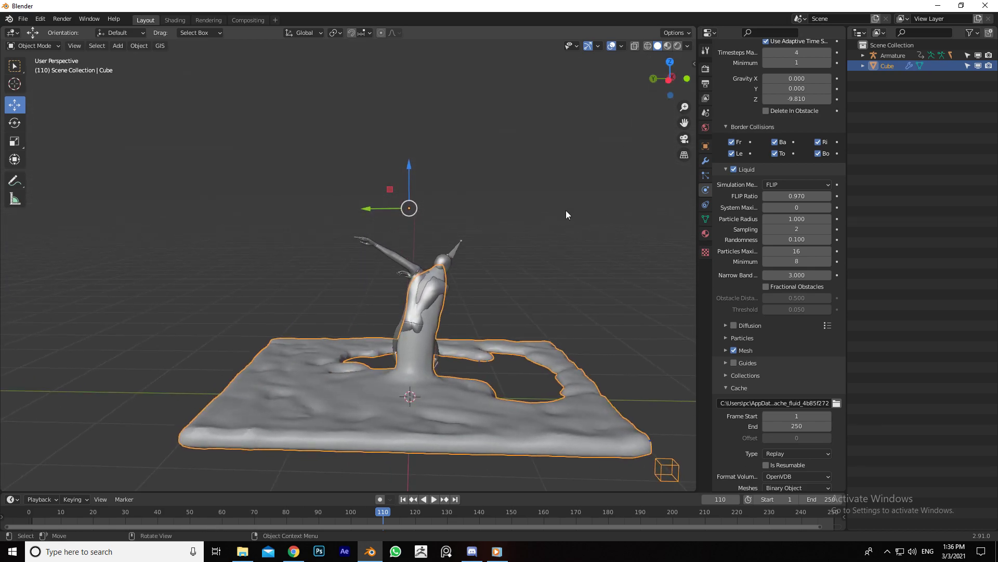
drag(670, 78, 456, 262)
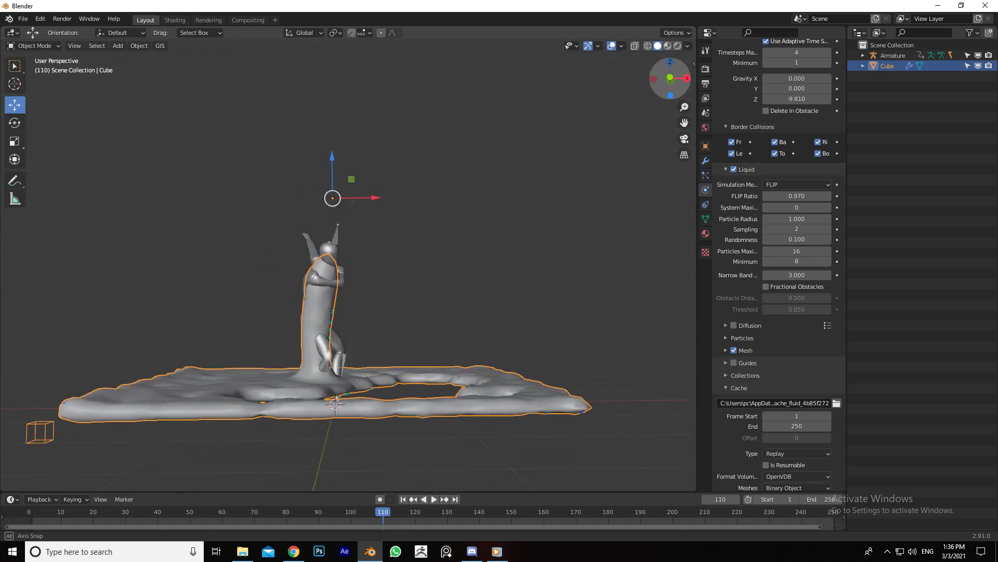
scroll(456, 262, down, 2)
scroll(742, 177, up, 8)
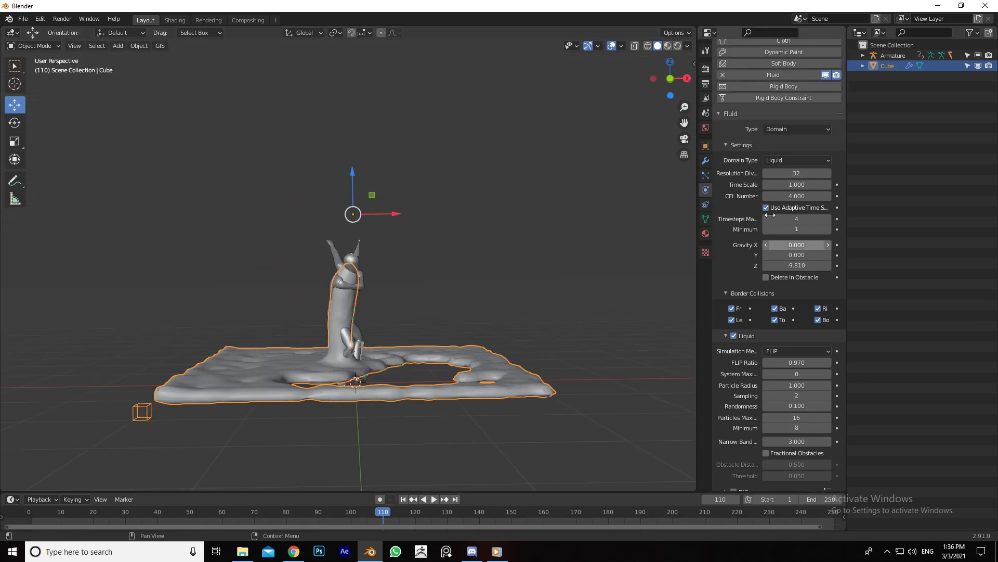
click(796, 174)
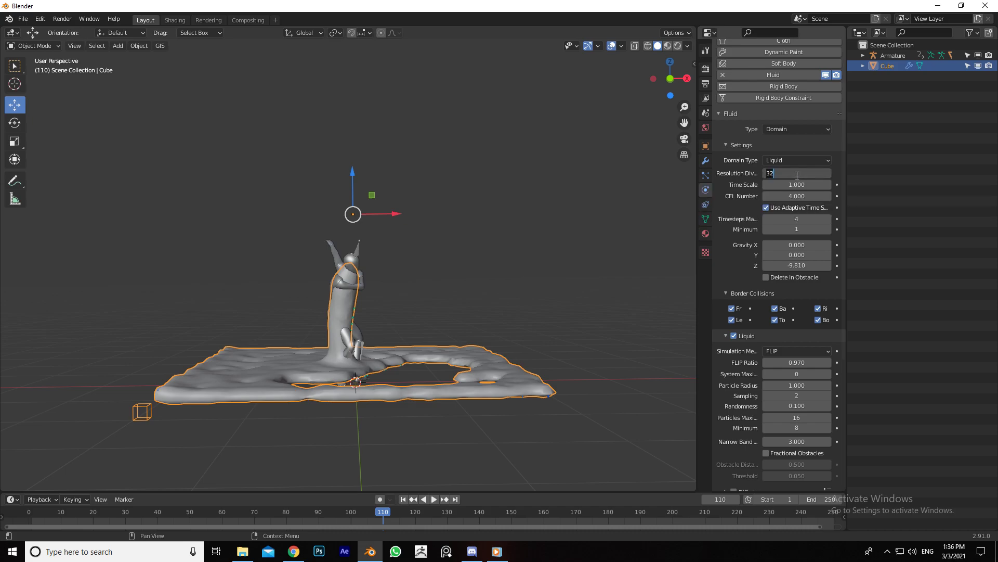
Set the domain's Resolution Divisions to 64.
key(Return)
click(403, 499)
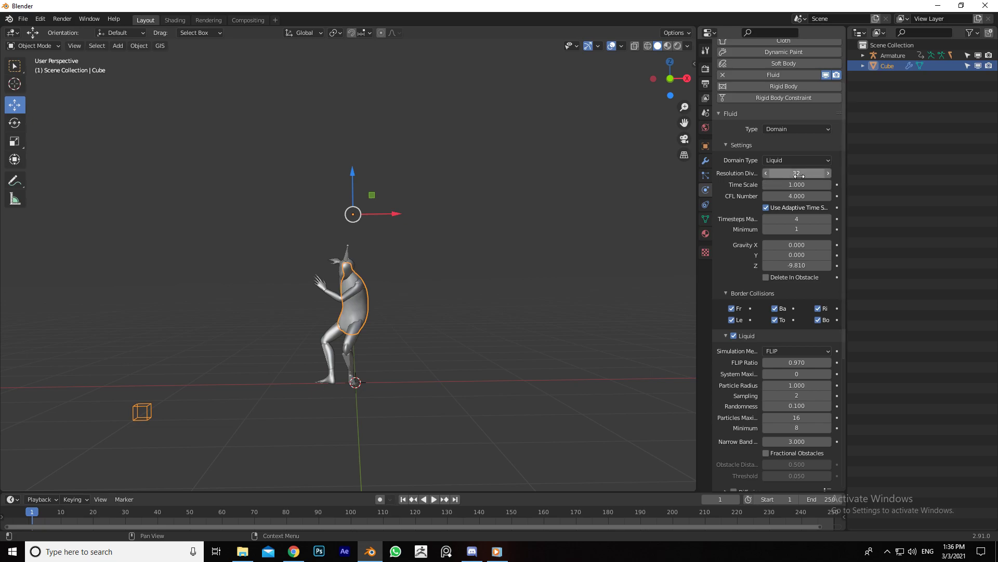
double_click(799, 176)
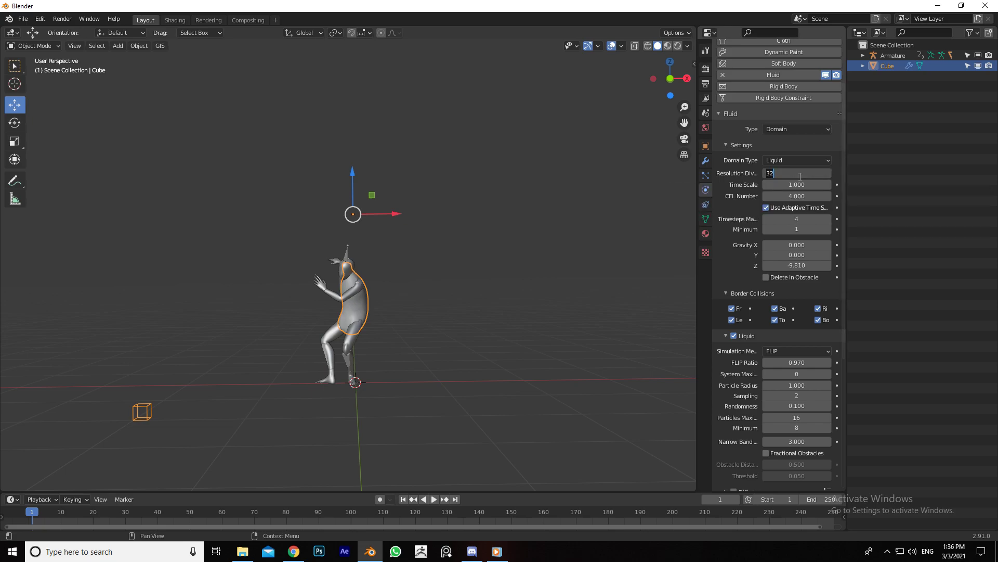
text(64)
key(Return)
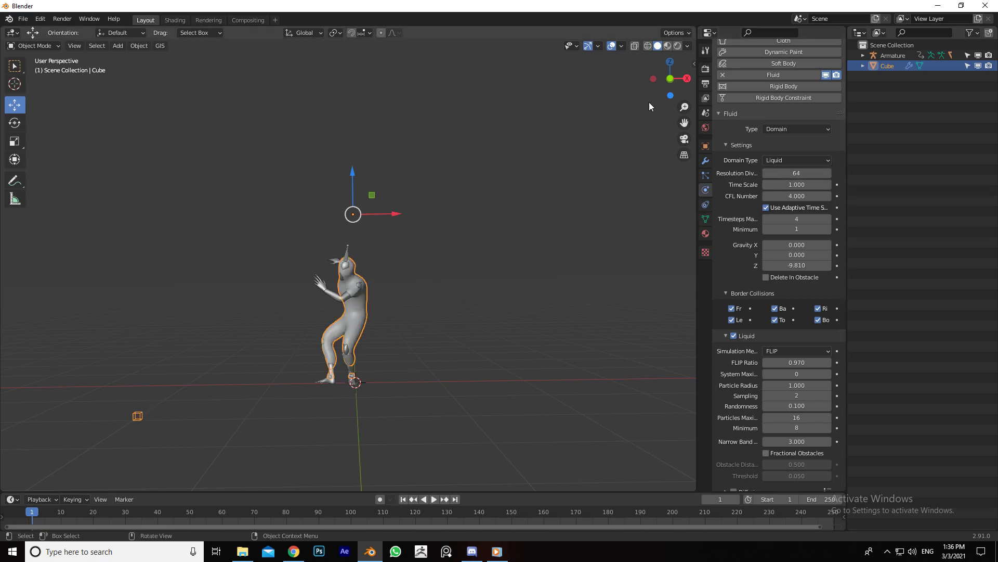
Play the finer 64-division simulation as a test, then stop back at frame 1.
drag(663, 88, 632, 86)
key(space)
click(217, 514)
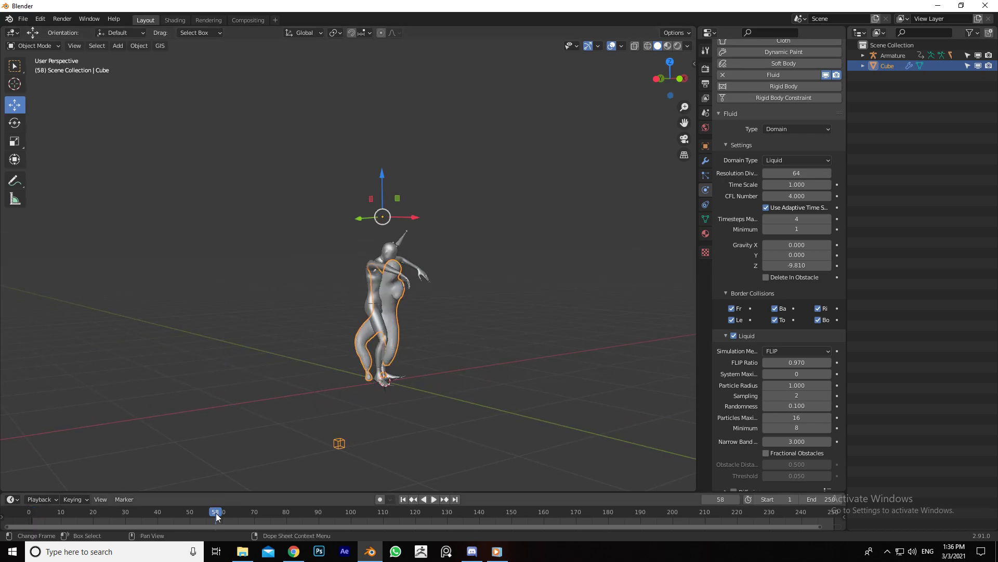
key(shift+Left)
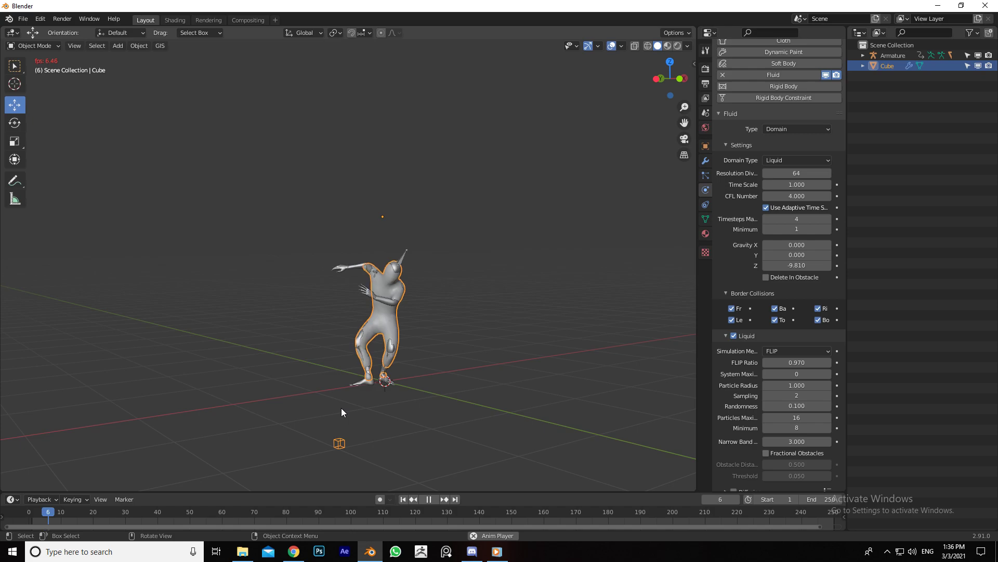
key(Escape)
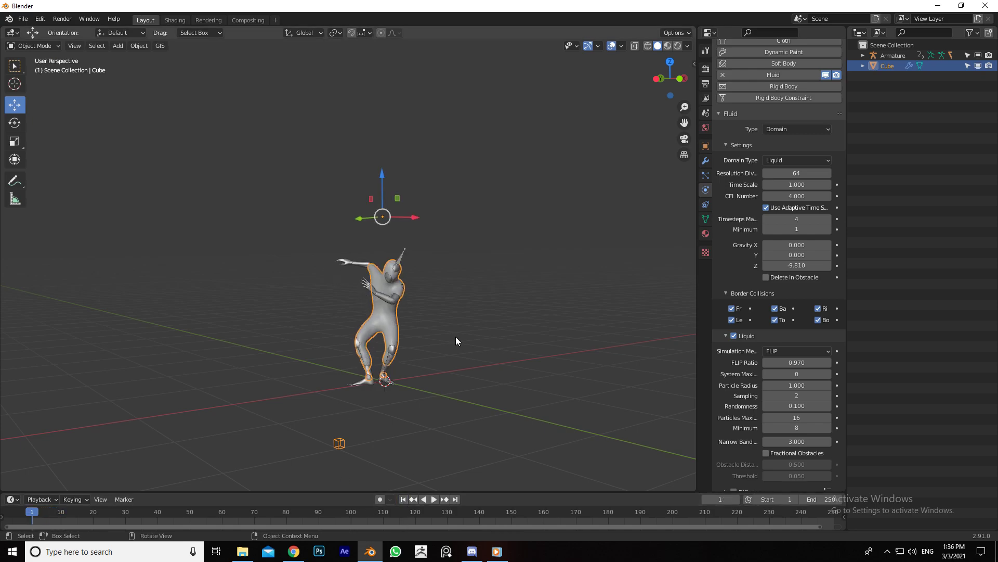
drag(670, 79, 643, 137)
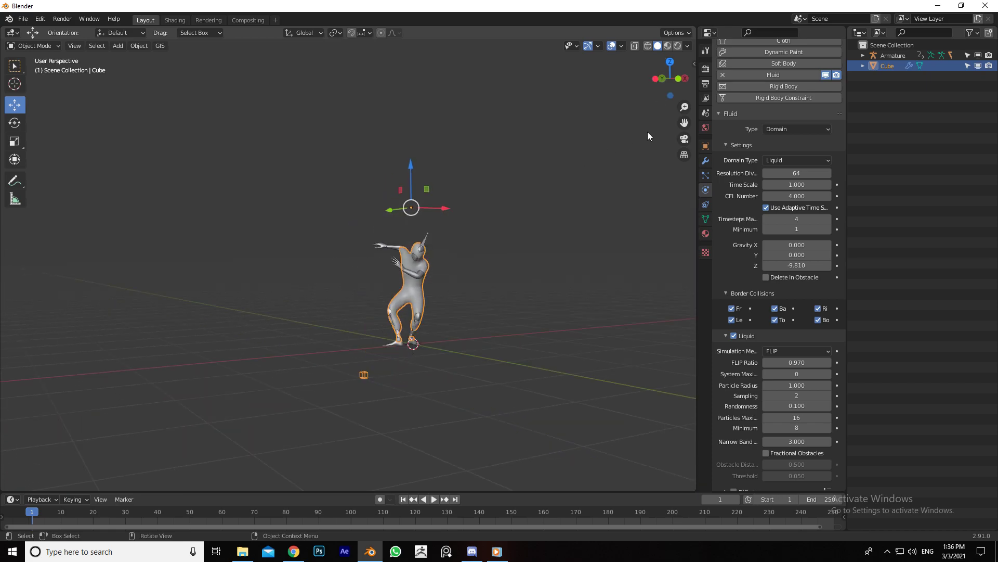
drag(670, 79, 660, 83)
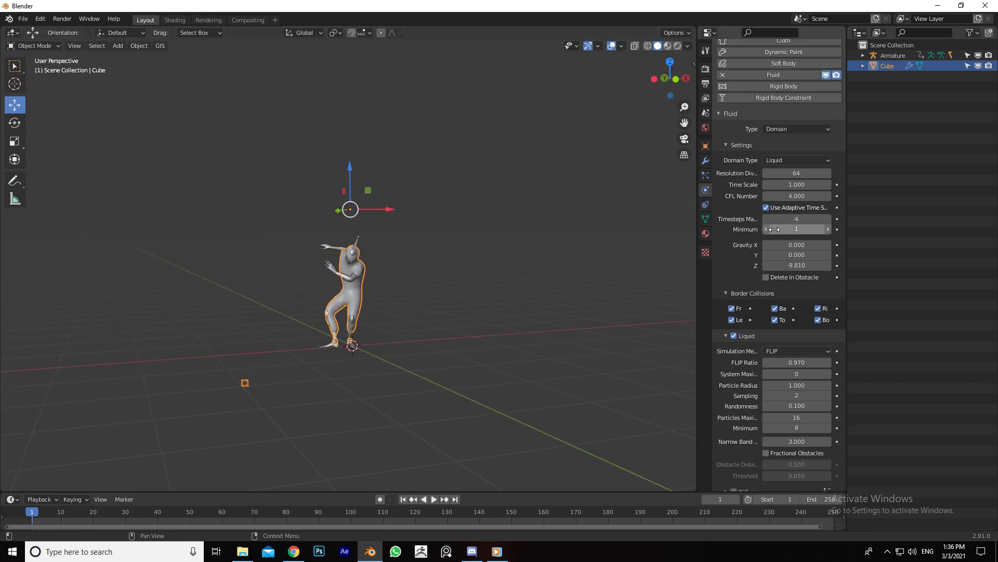
Set the fluid Cache Type to All, covering frames 1–250.
scroll(779, 218, down, 4)
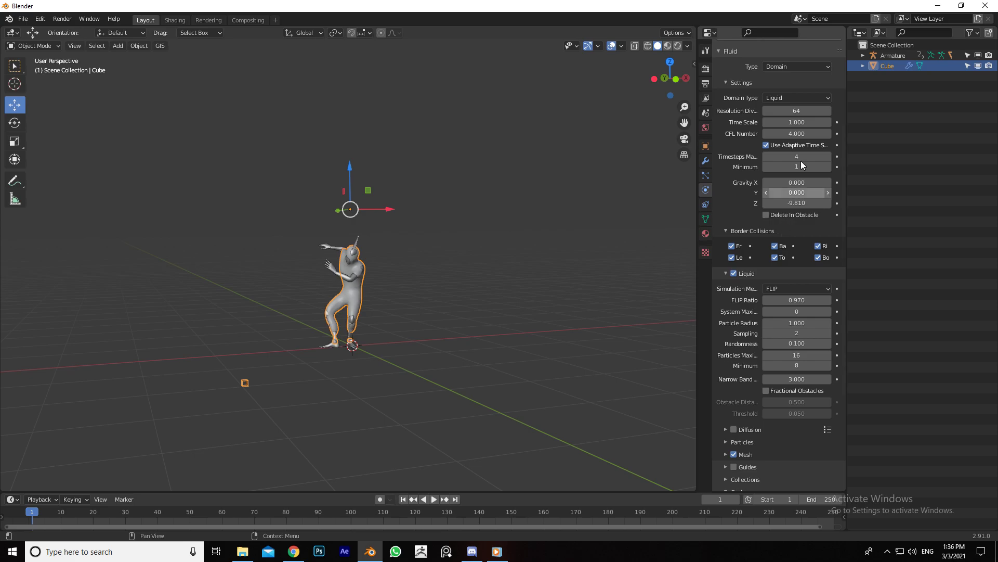
scroll(782, 312, down, 3)
scroll(781, 315, down, 3)
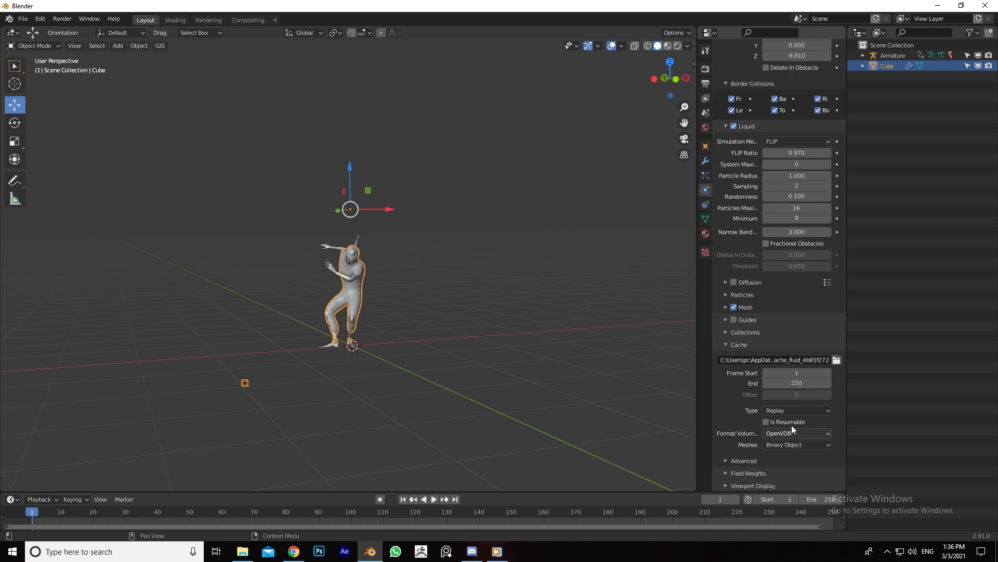
click(836, 359)
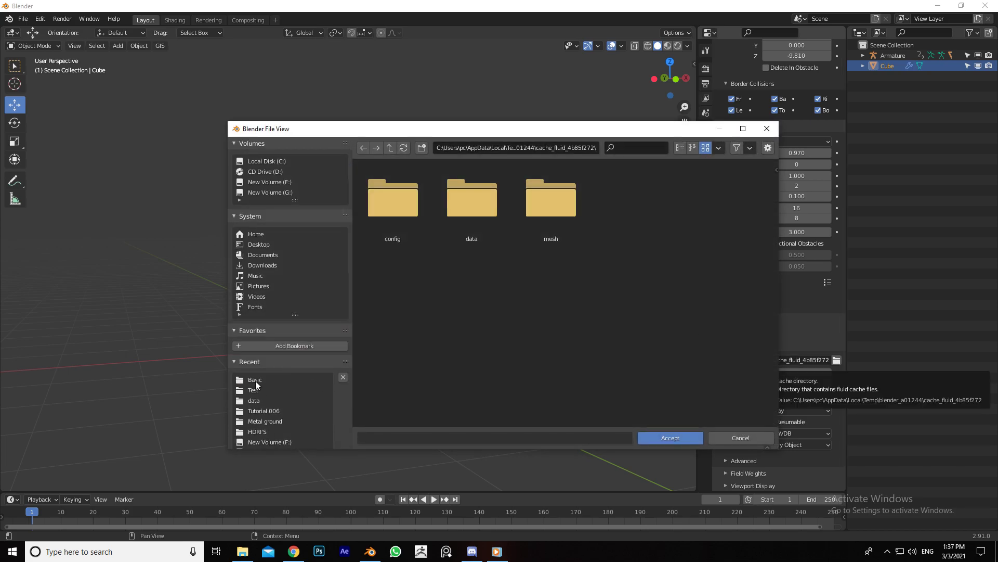
click(733, 438)
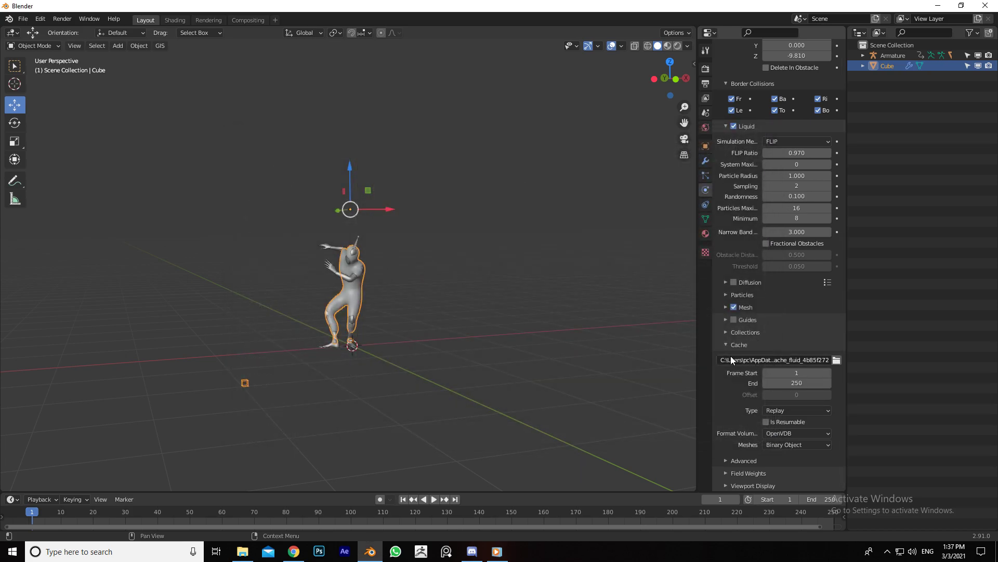
click(790, 410)
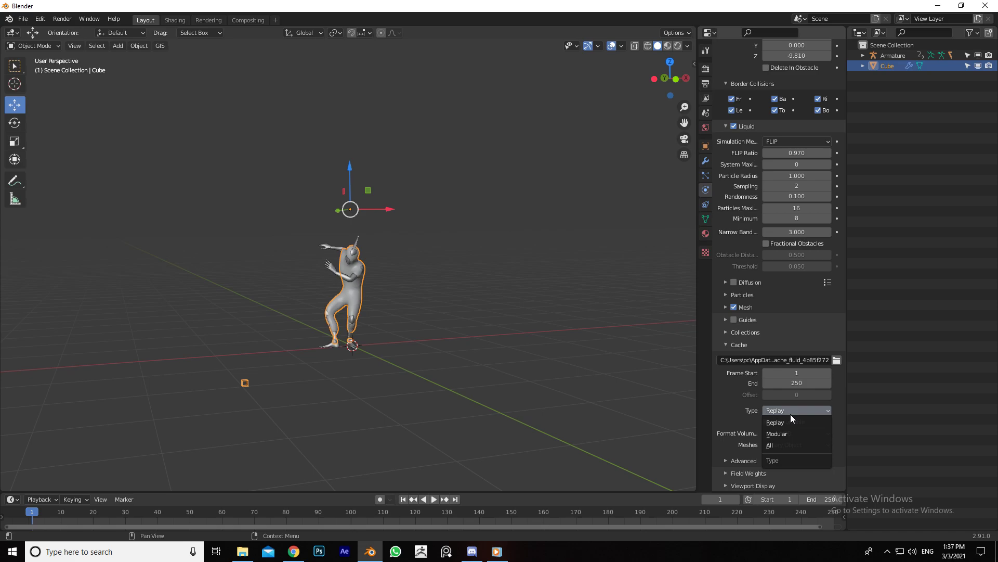
click(779, 445)
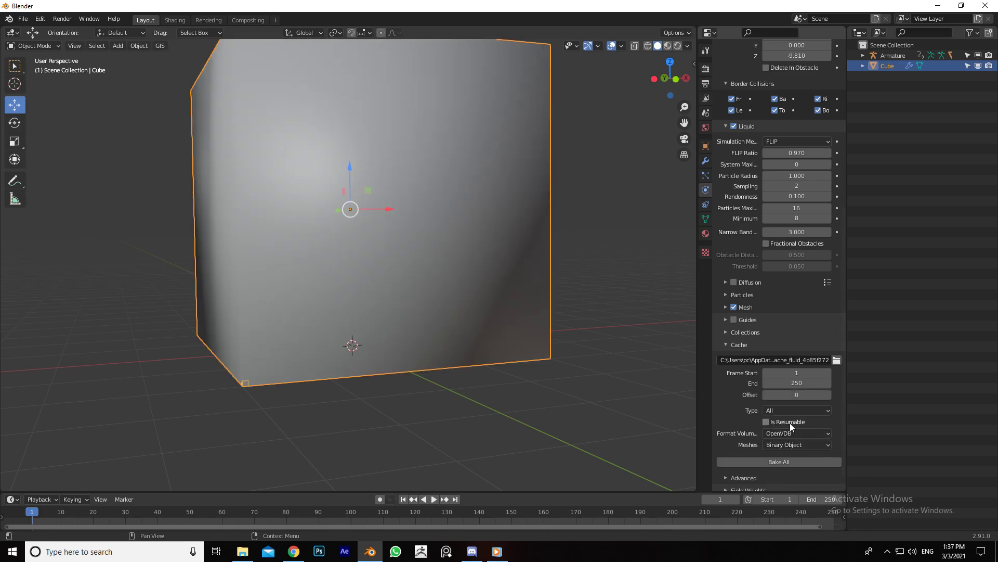
Start Bake All for the liquid, then check Discord's general channel and the browser meanwhile.
click(779, 462)
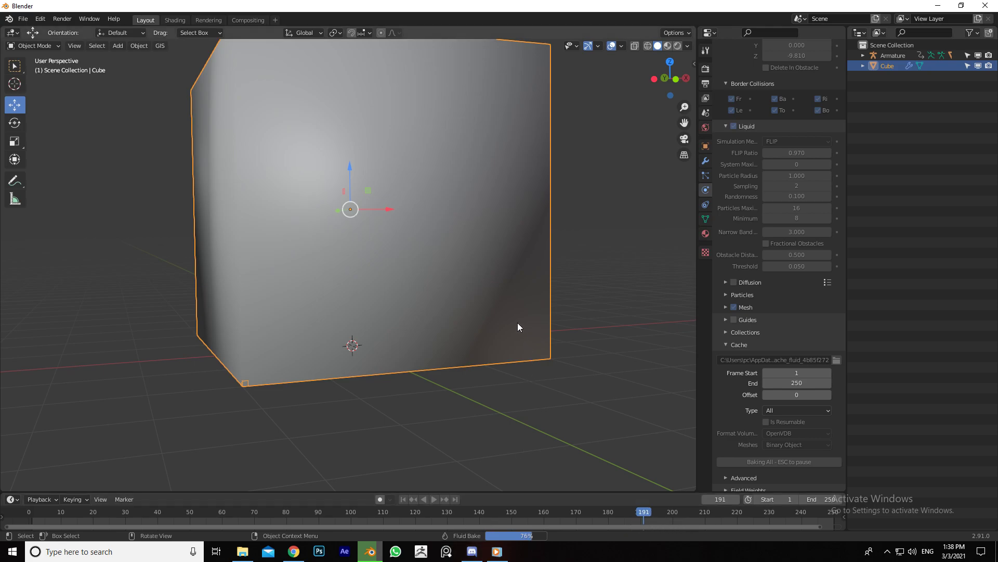
click(471, 552)
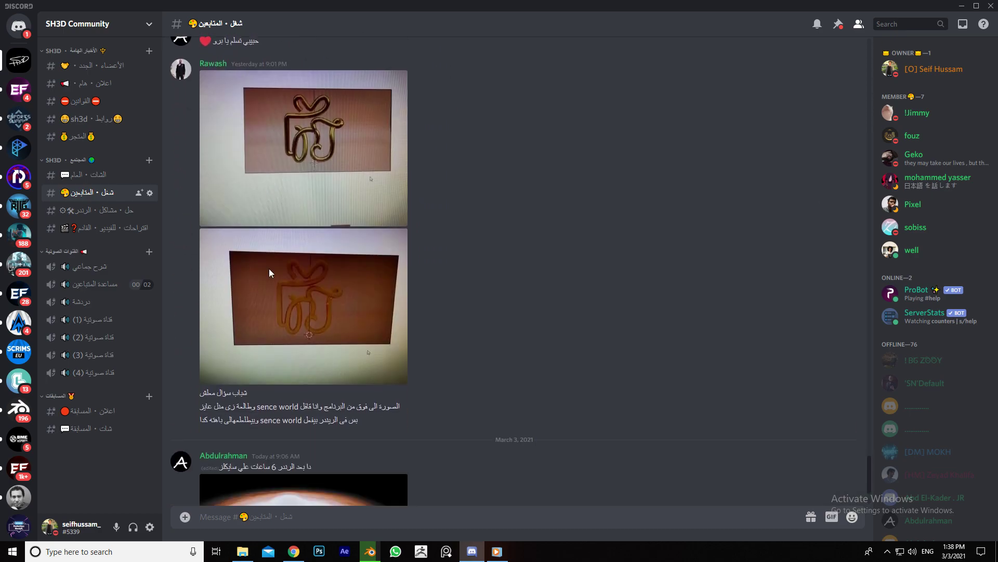
click(71, 177)
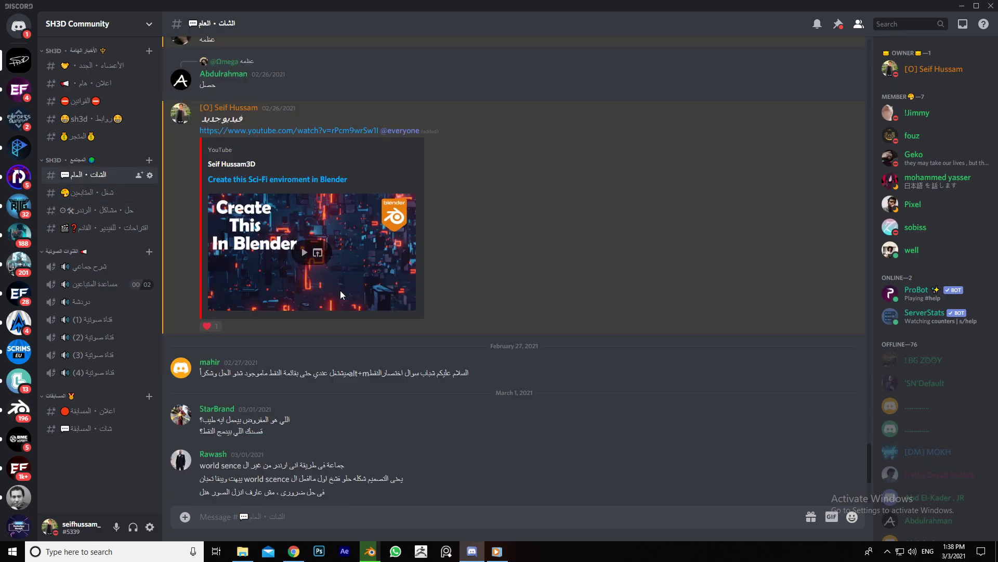
click(370, 551)
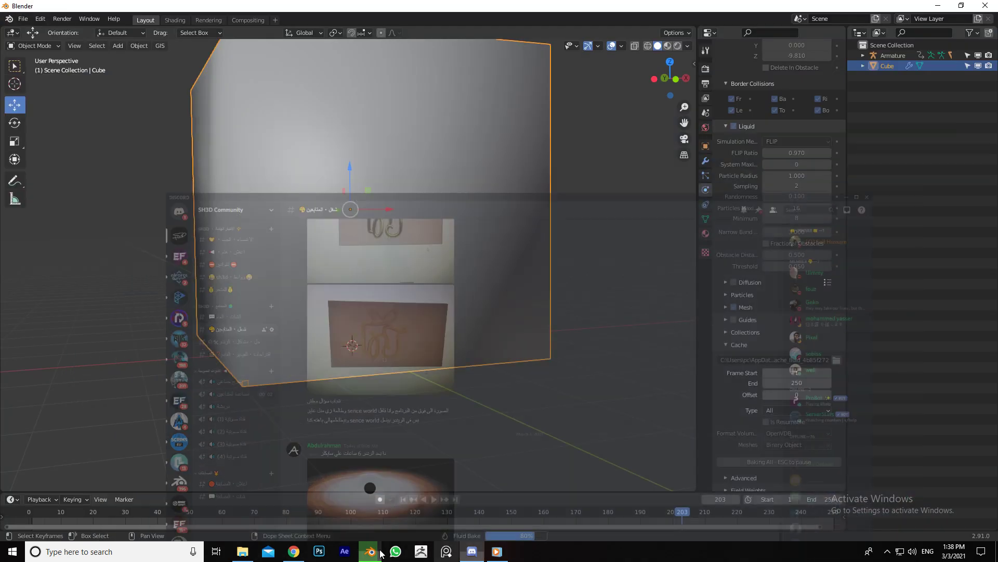
click(294, 551)
Scroll through the Instagram profile's post grid, back to the top, then return to Blender.
click(172, 8)
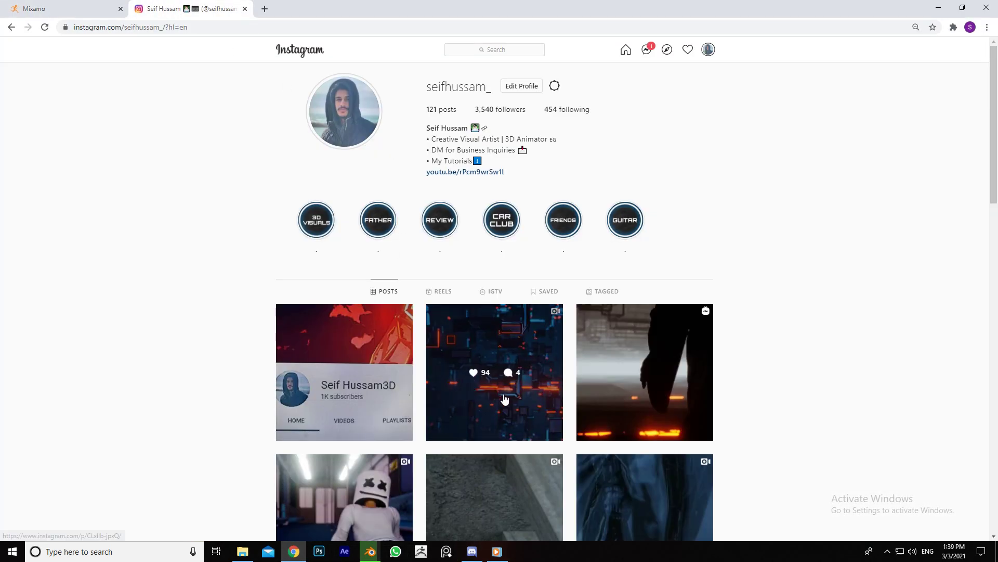
scroll(504, 397, down, 8)
scroll(486, 314, down, 10)
scroll(486, 314, down, 3)
scroll(486, 315, down, 5)
scroll(486, 315, down, 5)
scroll(487, 314, down, 5)
scroll(485, 310, down, 4)
scroll(485, 310, down, 7)
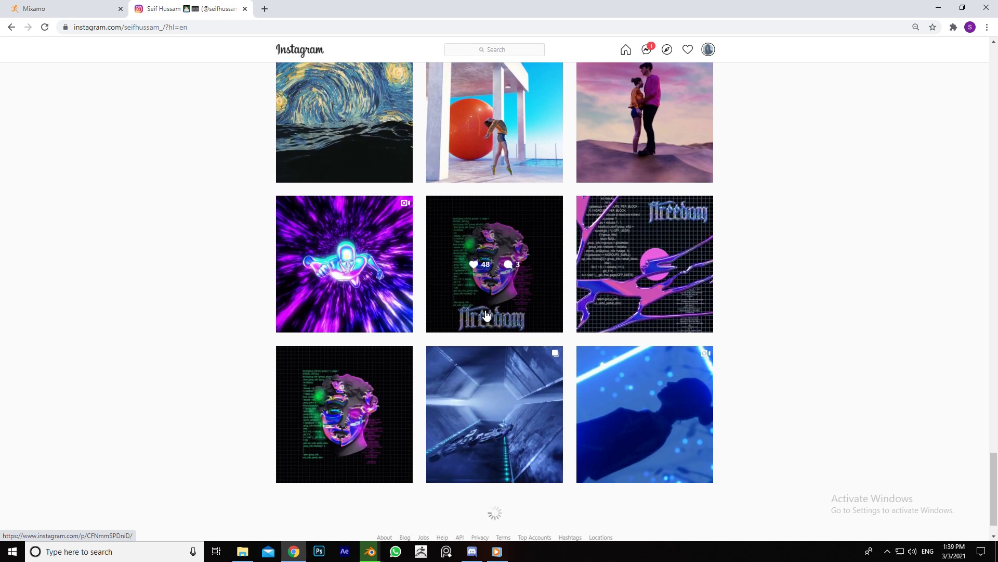
scroll(486, 310, down, 3)
scroll(485, 309, down, 4)
drag(993, 458, 994, 62)
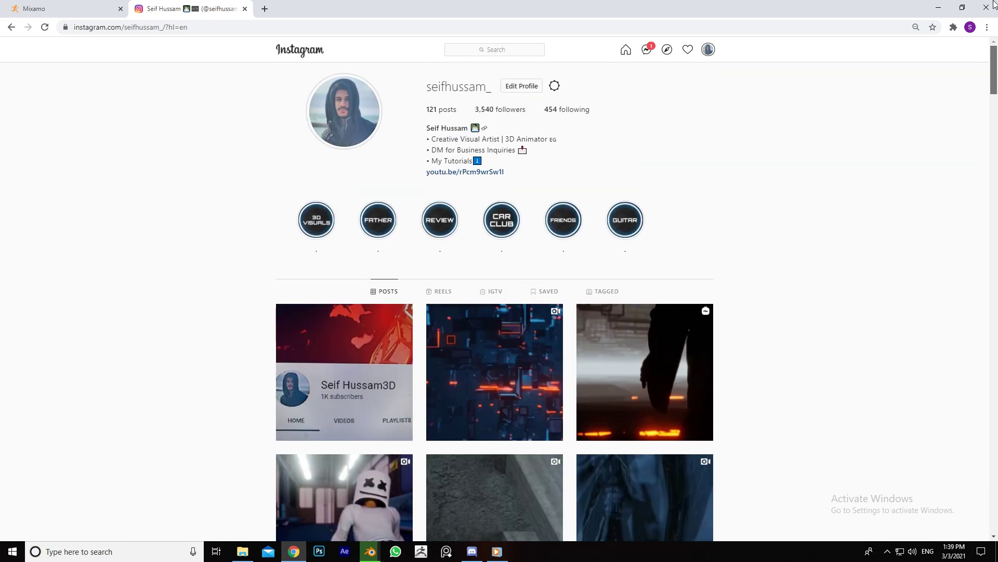
click(332, 533)
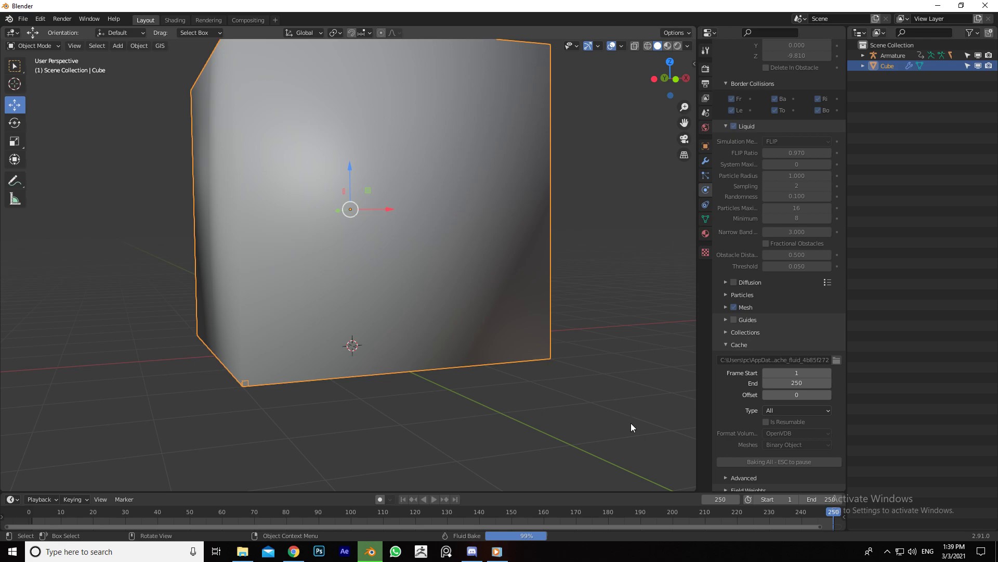
Play through the finished baked liquid animation, then return to frame 1.
mouse_move(671, 78)
mouse_down()
mouse_move(656, 81)
mouse_move(678, 80)
mouse_up()
click(431, 499)
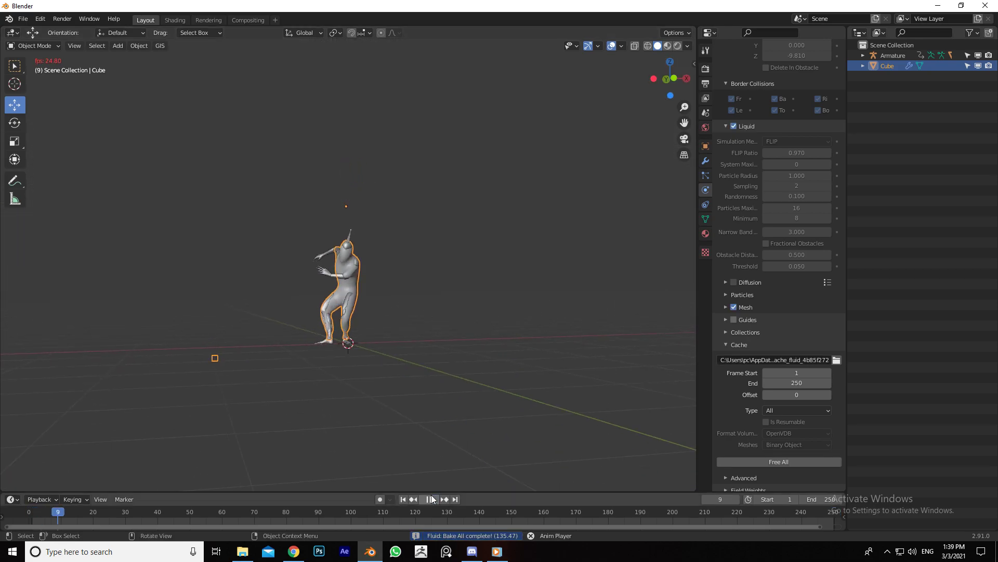
scroll(305, 283, up, 2)
drag(667, 86, 670, 79)
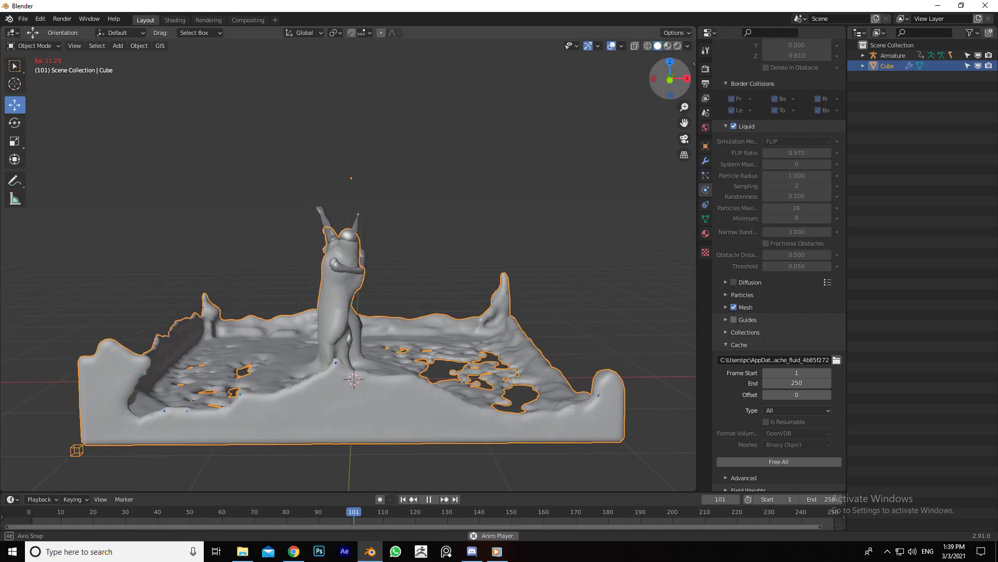
drag(671, 79, 670, 84)
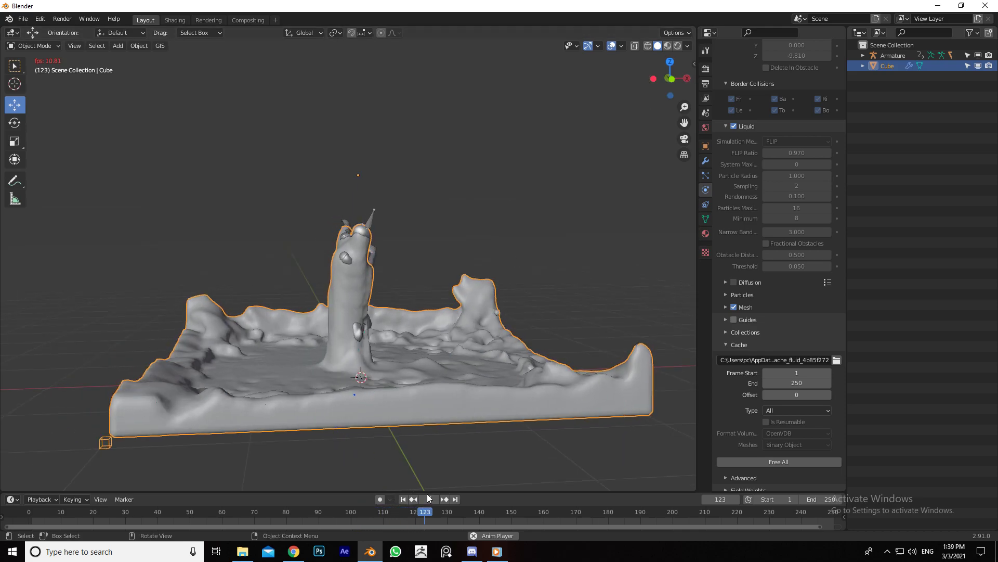
click(427, 498)
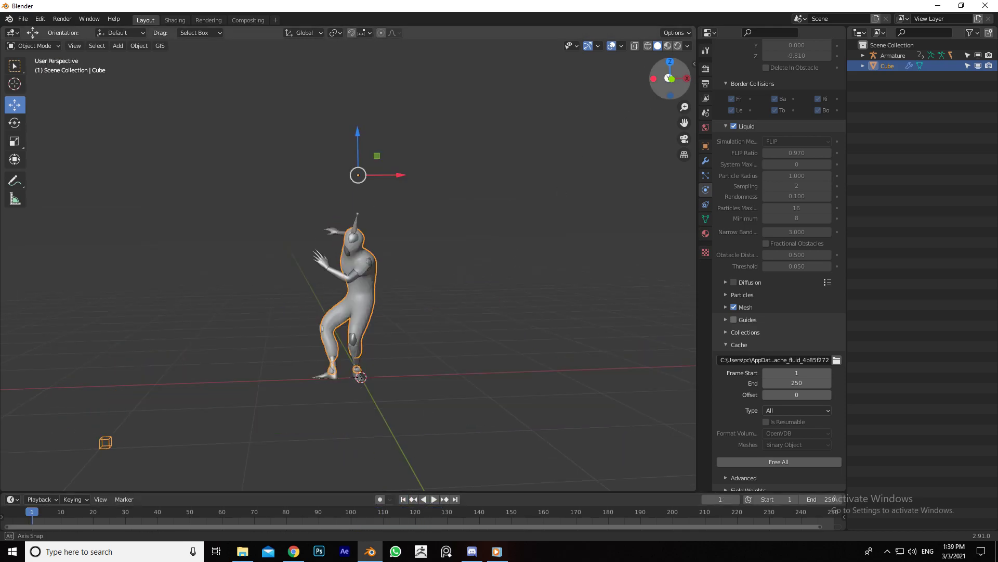
Add a camera, move it away from the character and look through it.
drag(670, 81, 671, 84)
key(shift+a)
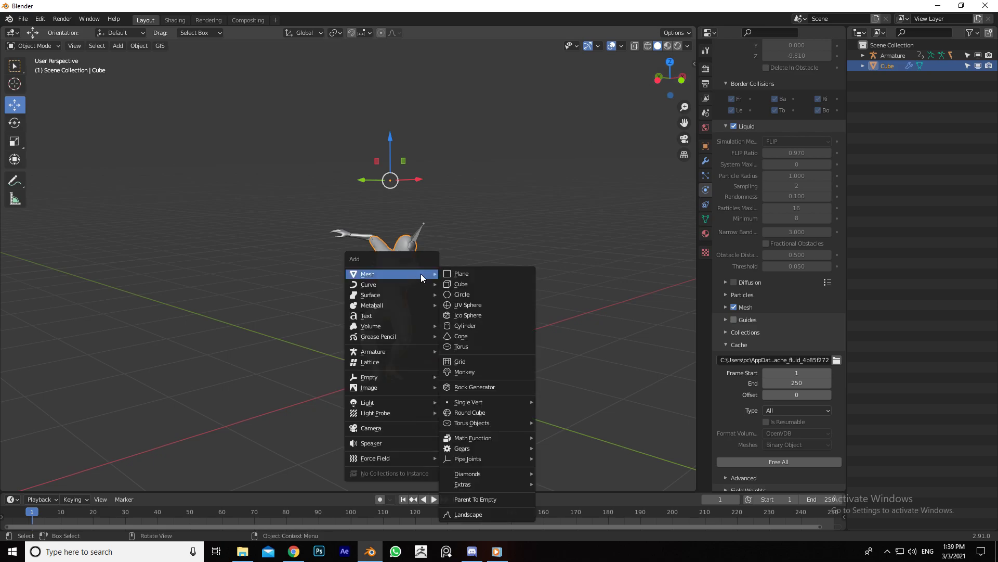
click(394, 427)
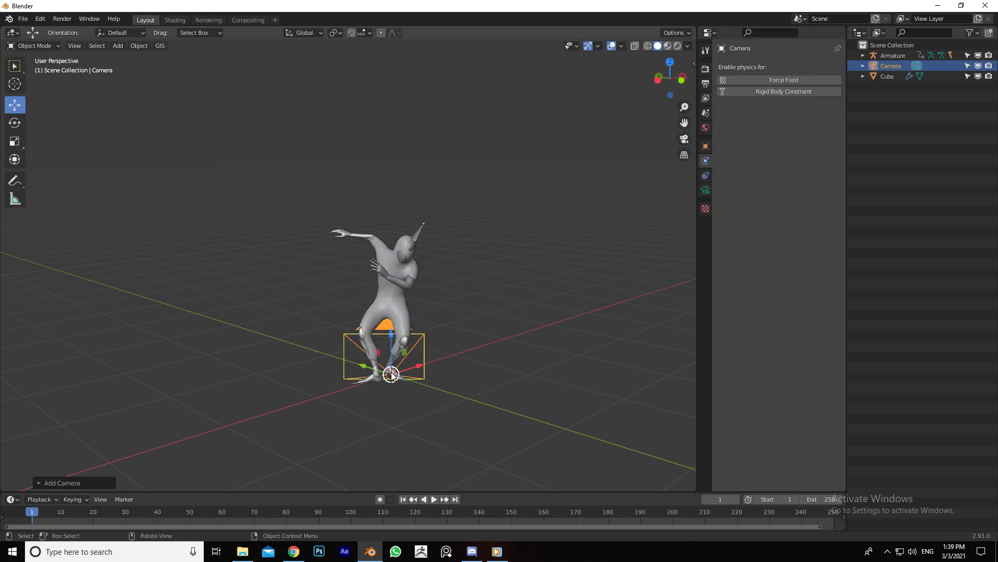
drag(391, 374, 618, 436)
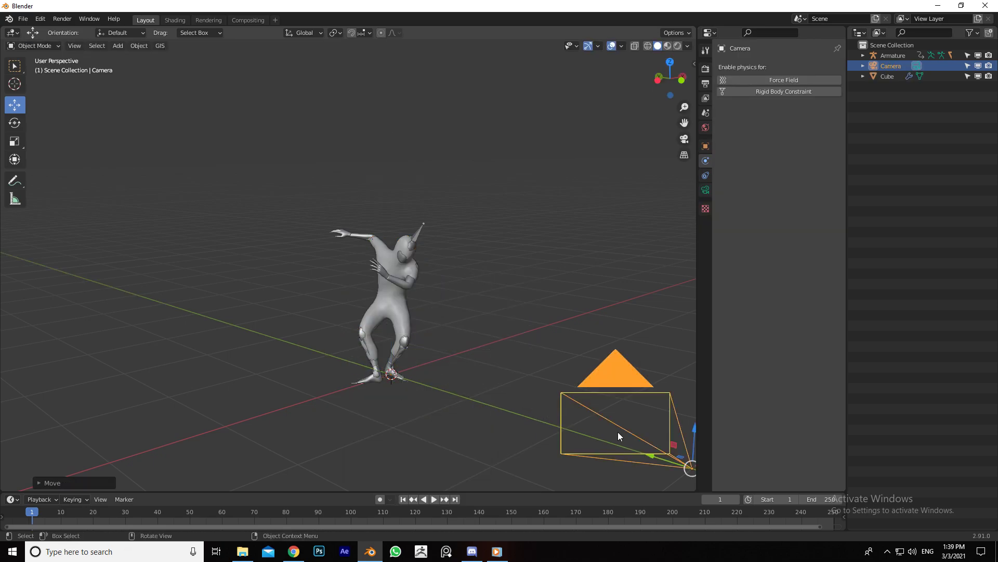
key(KP_0)
Set the camera rotation to 90°, 0°, 0°.
click(706, 144)
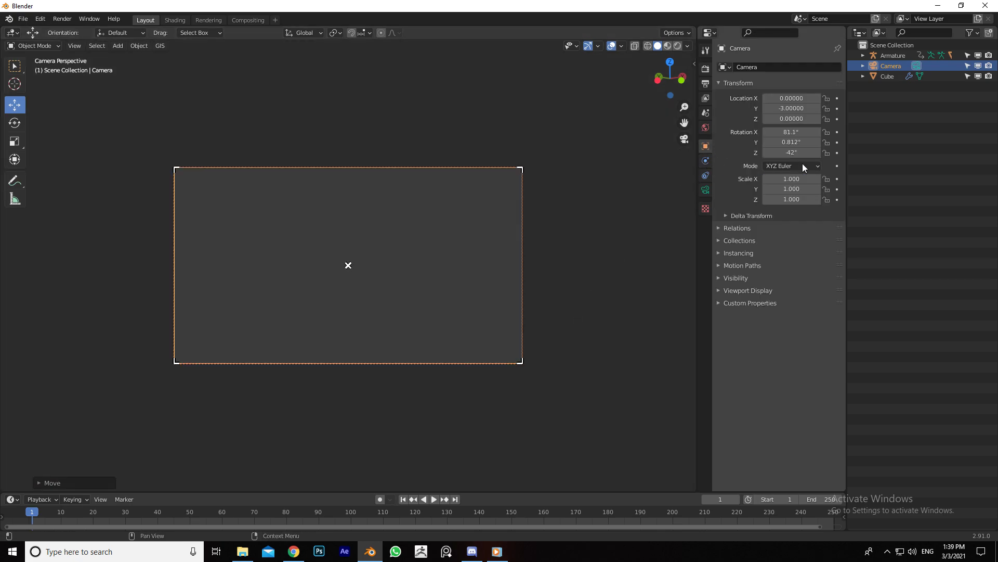
click(792, 133)
text(90)
key(Return)
click(791, 141)
text(0)
key(Return)
click(800, 151)
text(0)
key(Return)
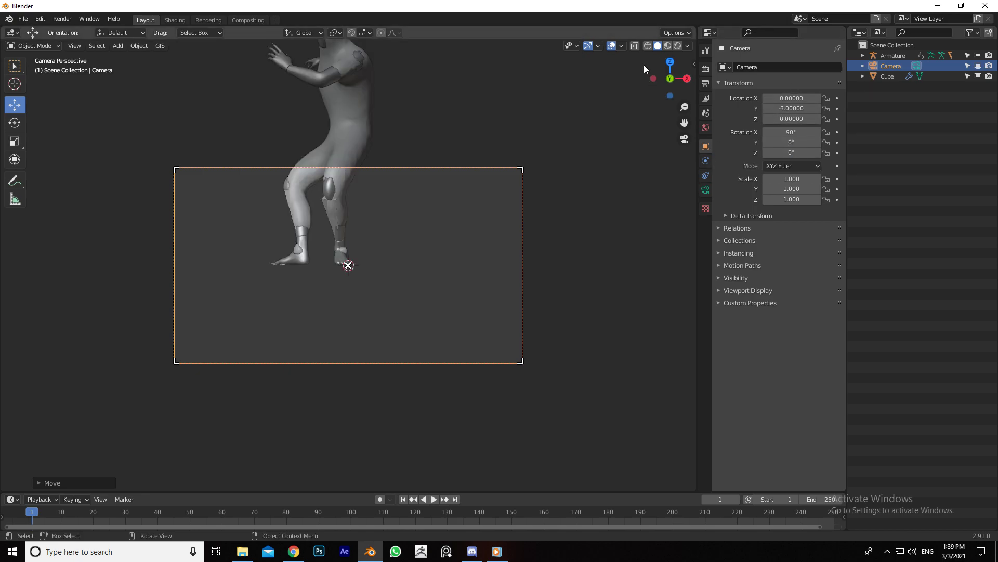
Raise the camera to Y -5.09, Z 0.89 and check the liquid framing at frame 122.
mouse_move(791, 118)
mouse_down()
mouse_move(832, 118)
mouse_move(749, 108)
mouse_up()
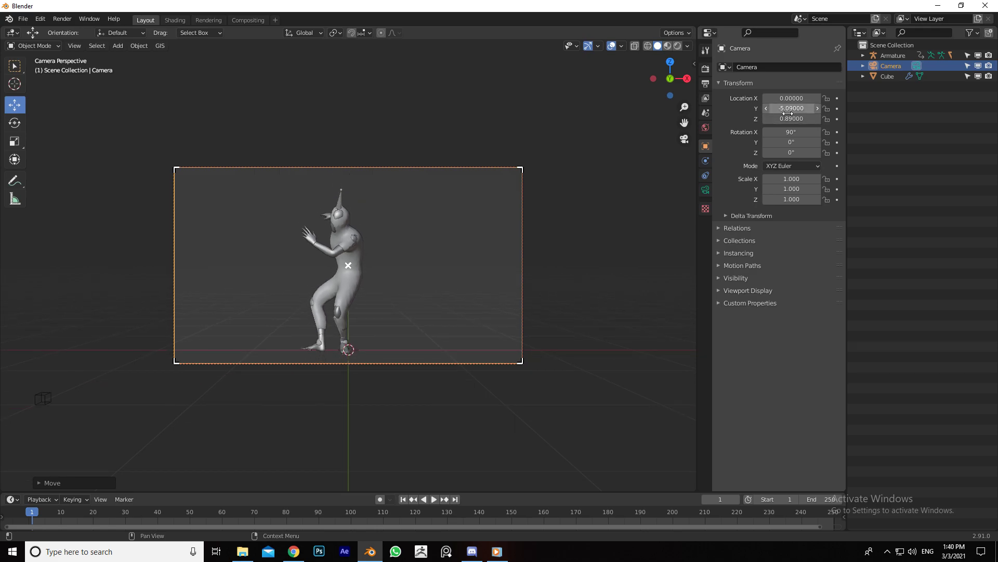
scroll(327, 276, up, 1)
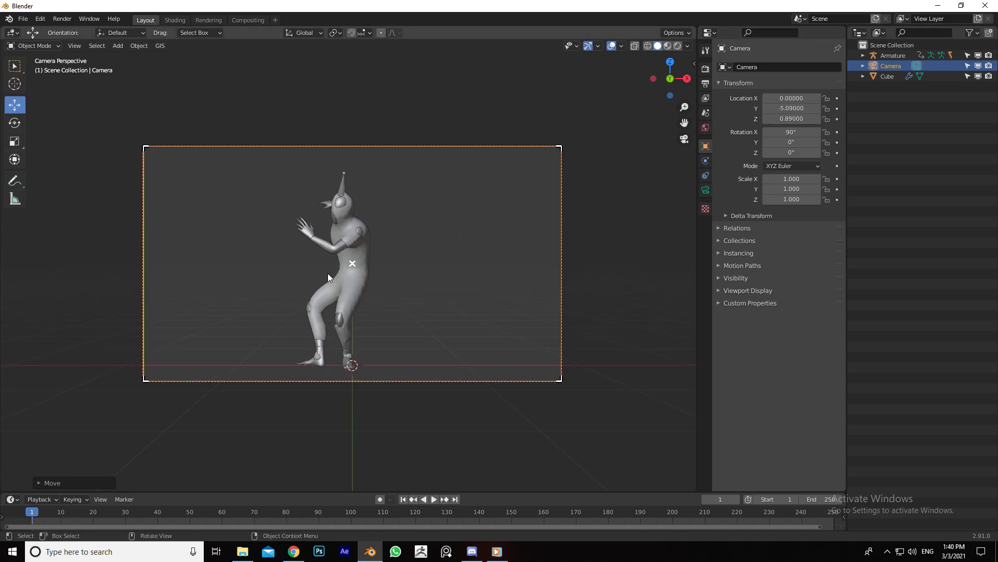
drag(361, 520, 421, 513)
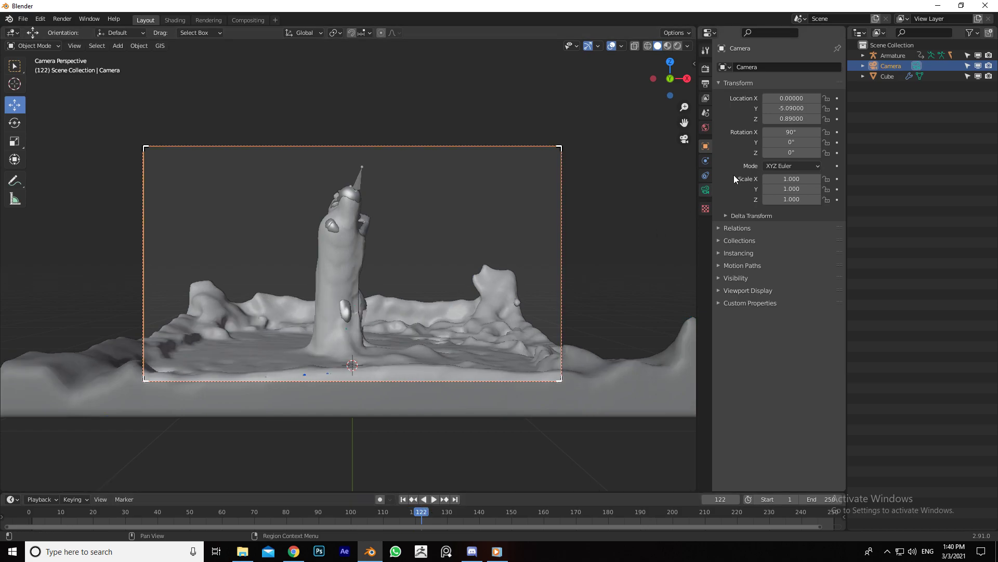
scroll(326, 355, up, 1)
scroll(309, 288, down, 1)
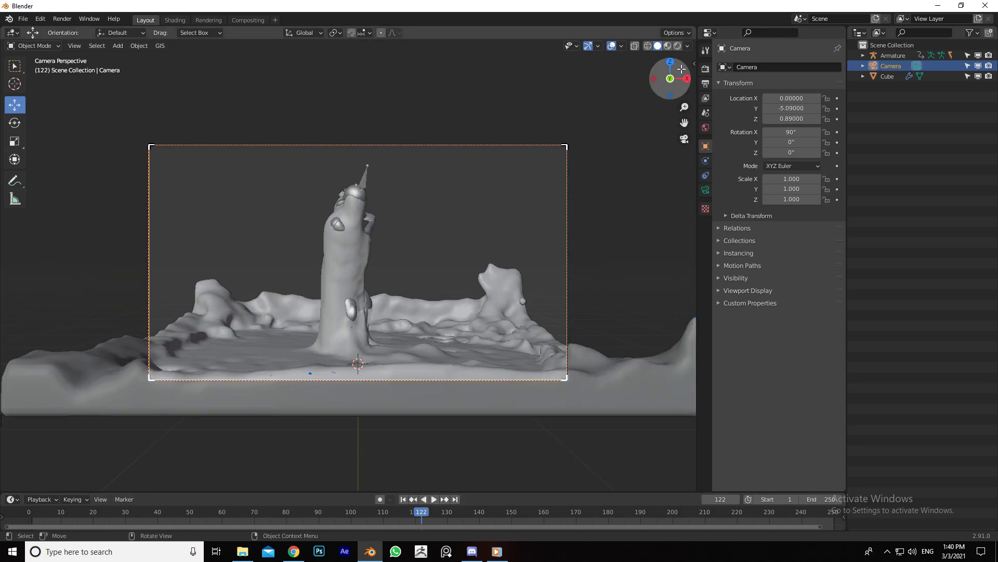
click(705, 127)
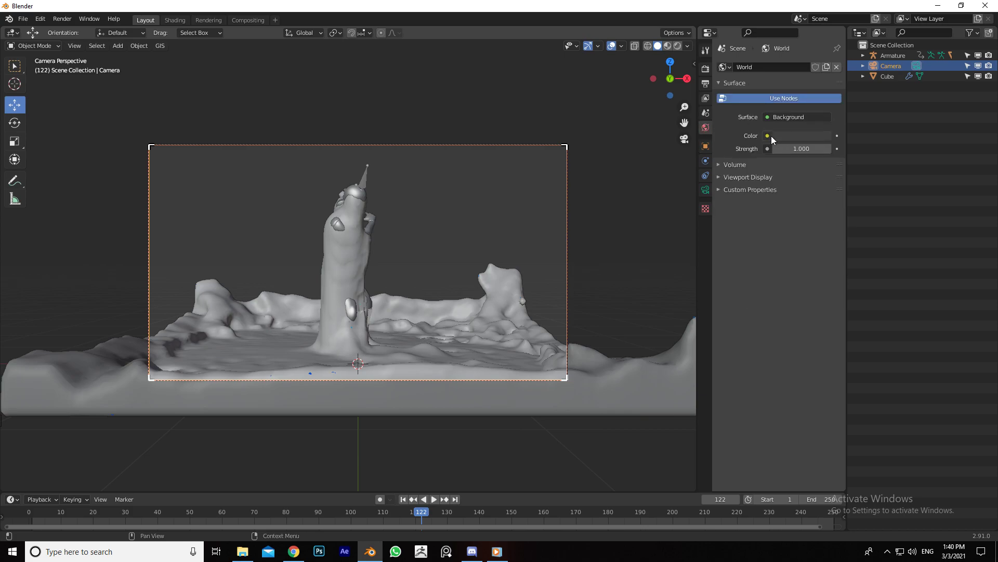
Use cannon_4k.exr as the world Environment Texture and preview it in Rendered shading.
click(769, 136)
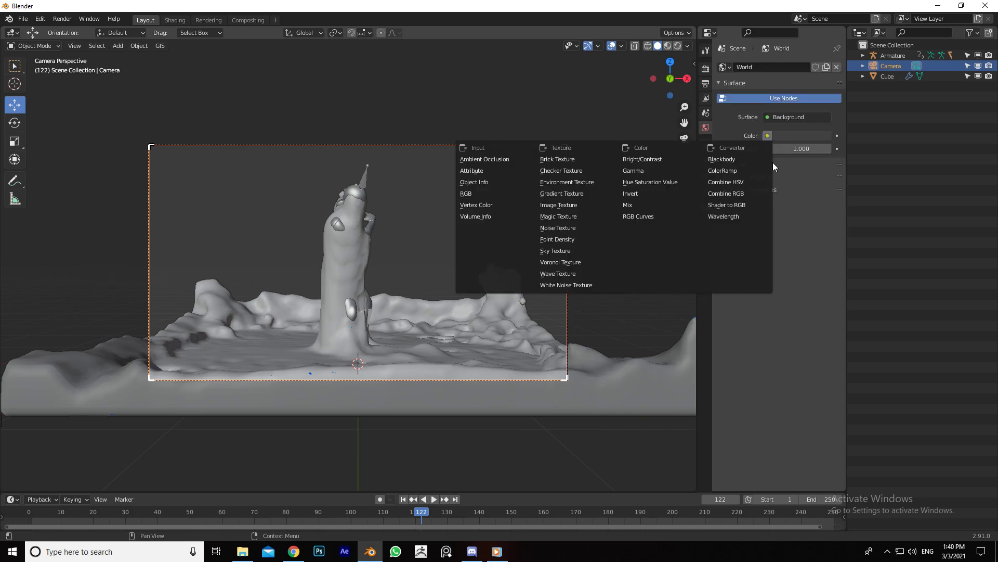
click(563, 183)
click(816, 151)
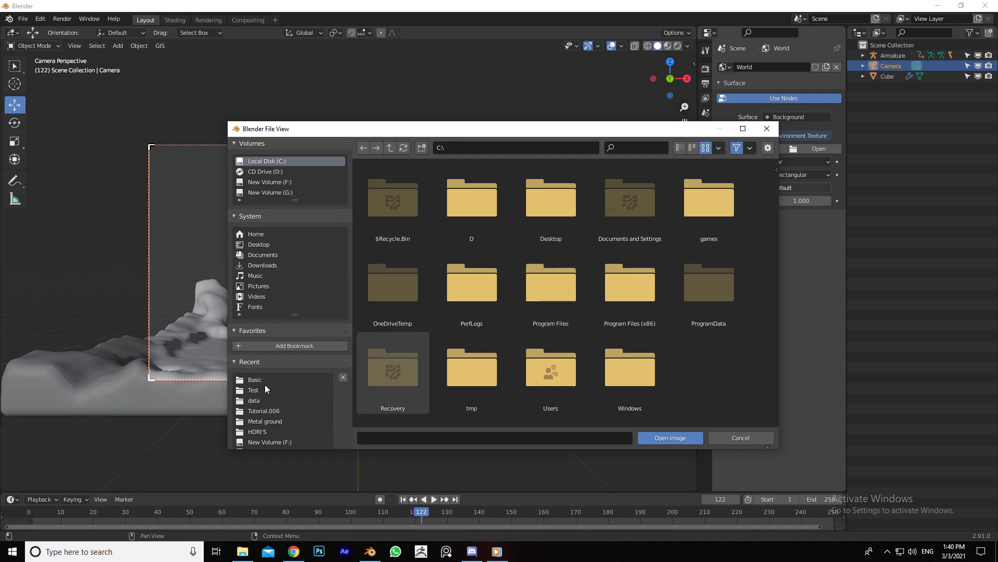
click(261, 432)
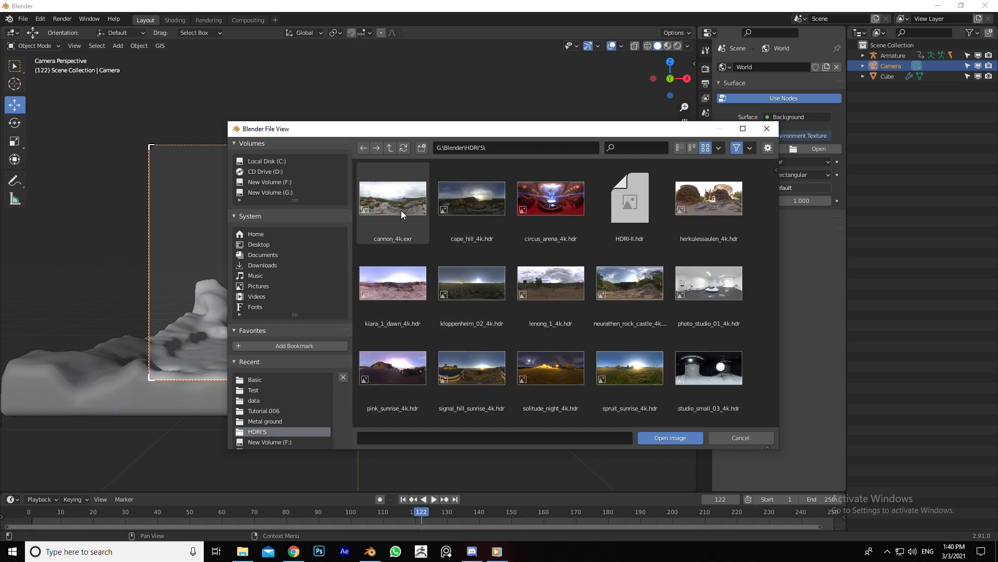
double_click(395, 191)
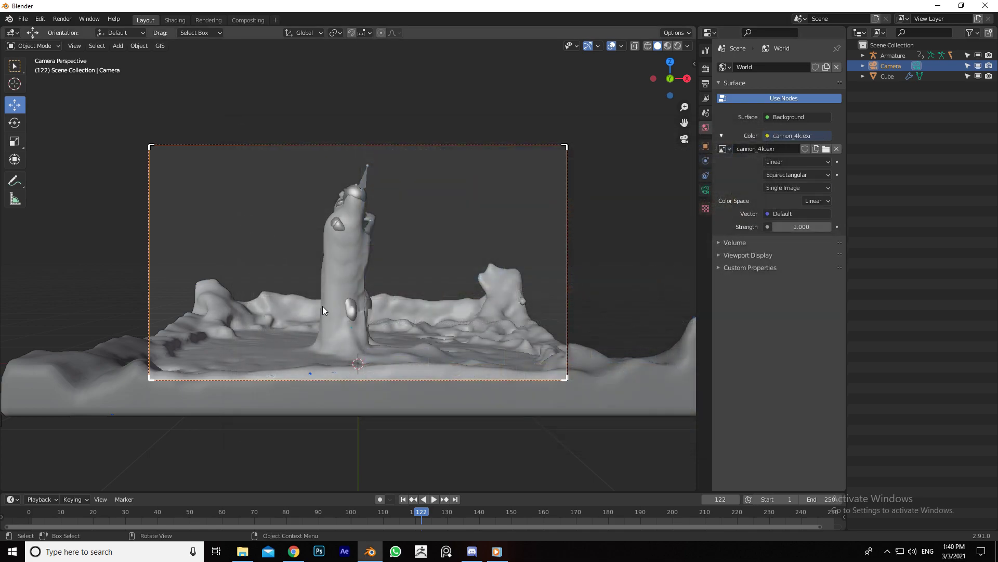
click(678, 45)
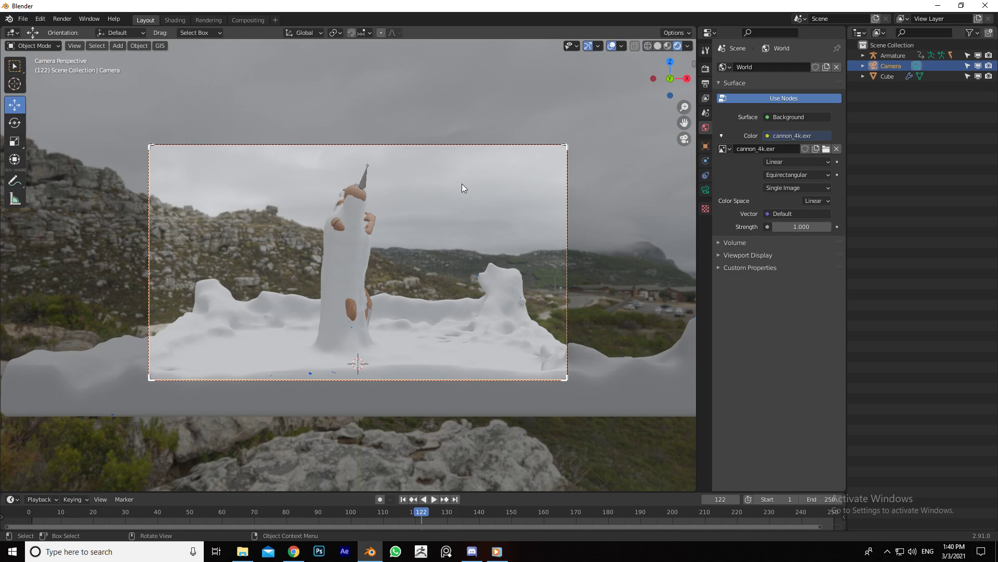
Choose Cycles in the Render Engine dropdown and let the rendered preview finish.
click(705, 68)
click(782, 67)
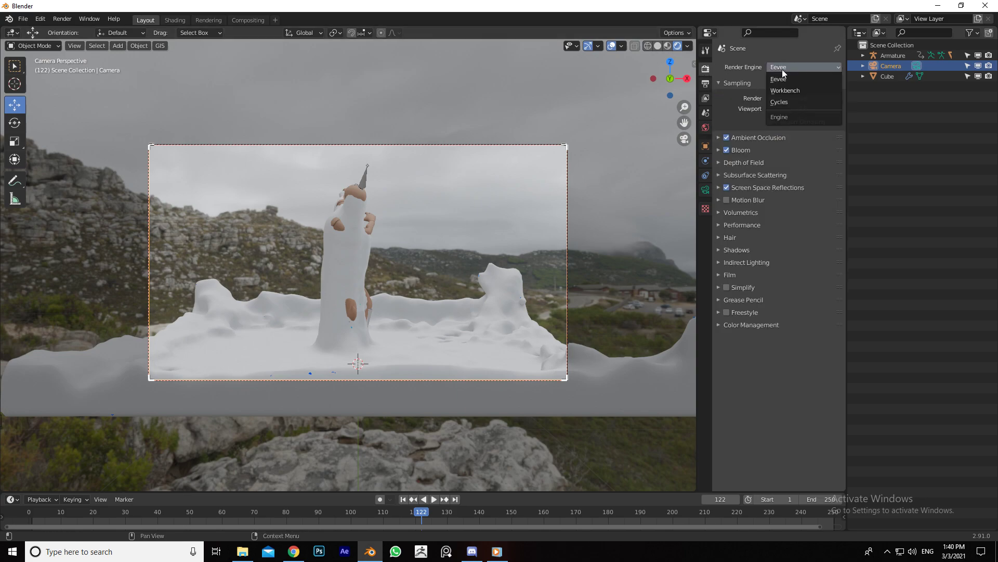
click(777, 103)
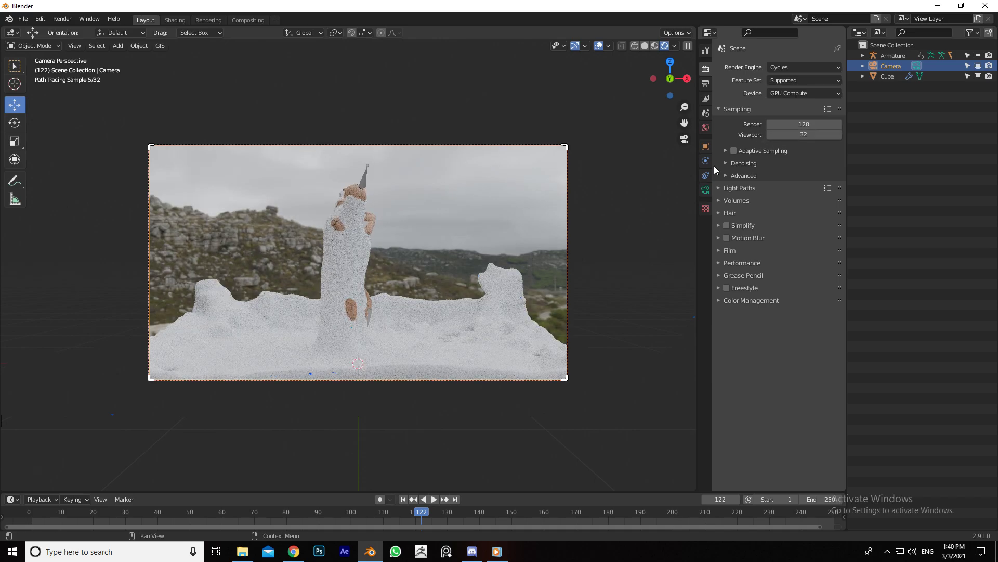
scroll(374, 259, up, 2)
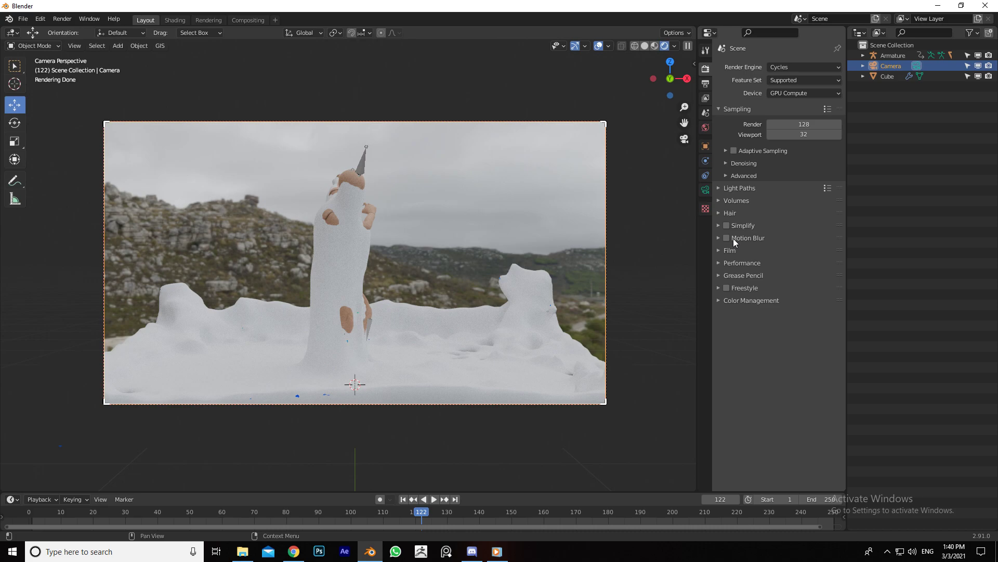
click(705, 128)
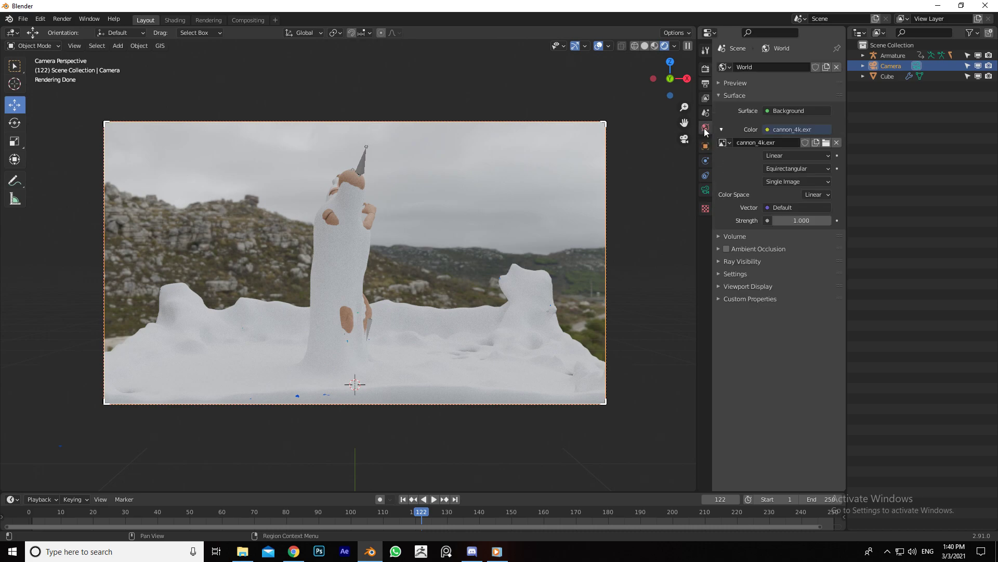
Hide the world HDRI from camera rays and turn off viewport overlays.
click(738, 262)
click(770, 277)
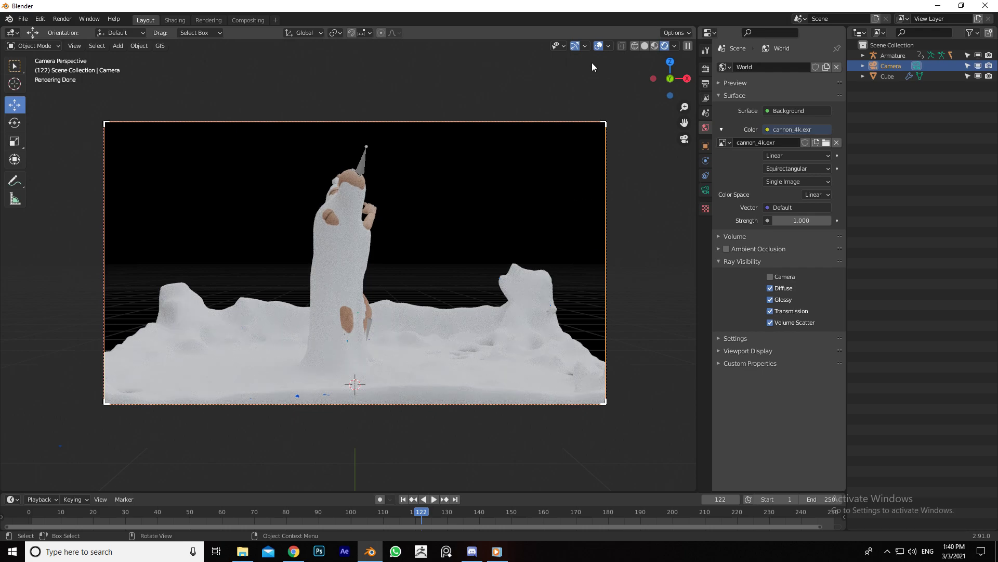
click(598, 45)
Show the fluid Cube in the Shading workspace with rendered viewport shading.
click(485, 346)
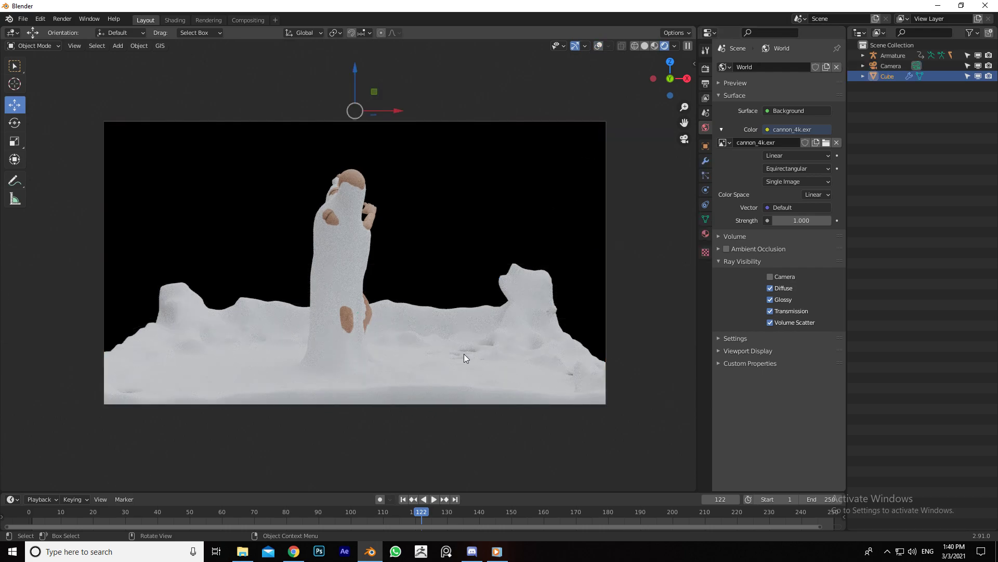
click(169, 20)
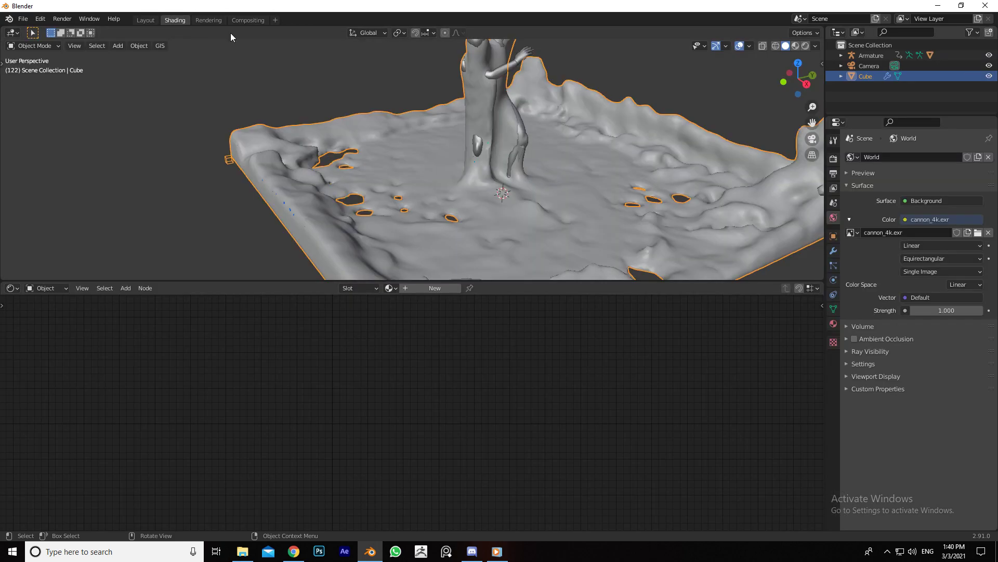
click(804, 47)
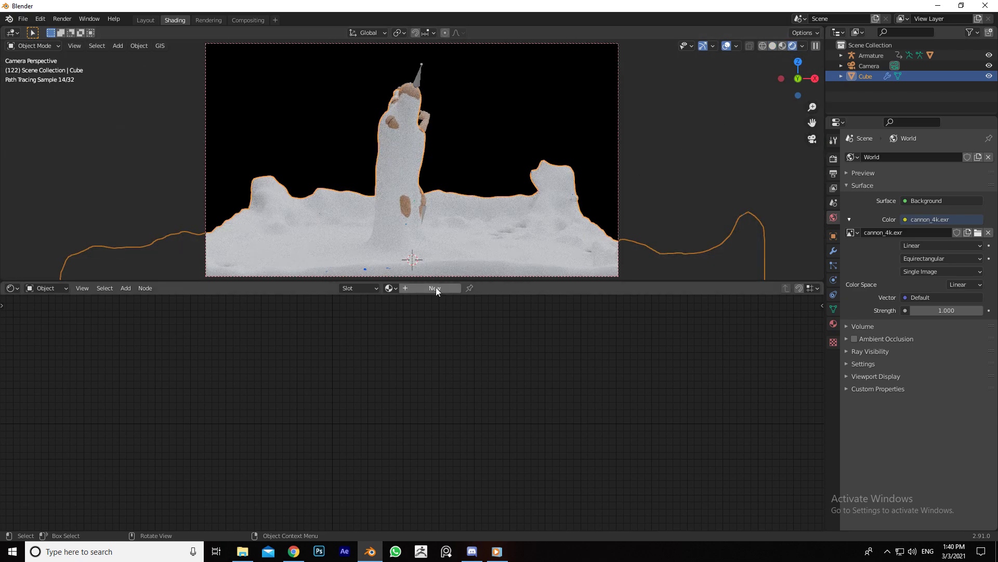
Give the fluid a new material with a dark red base colour and lower roughness.
click(439, 288)
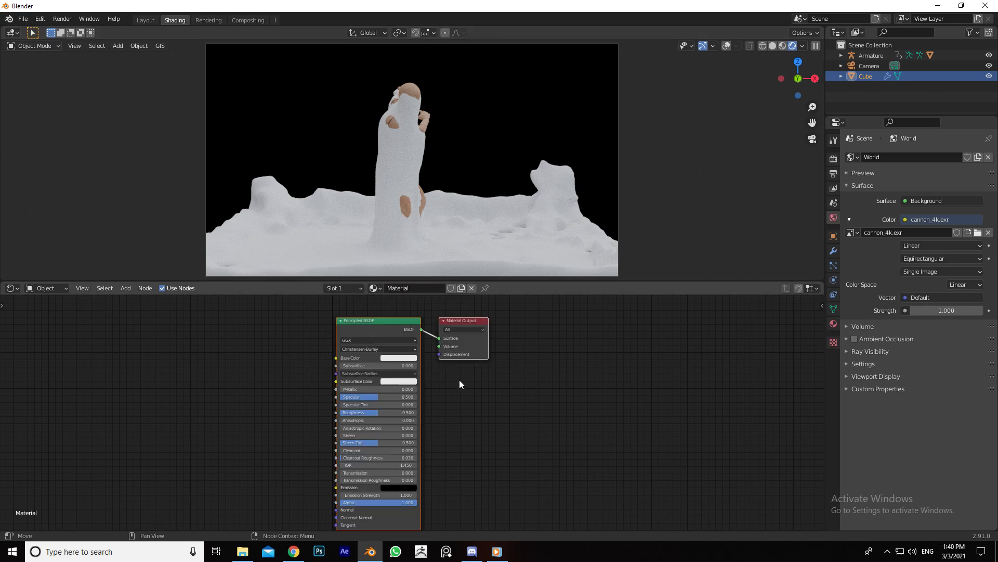
click(399, 358)
click(408, 307)
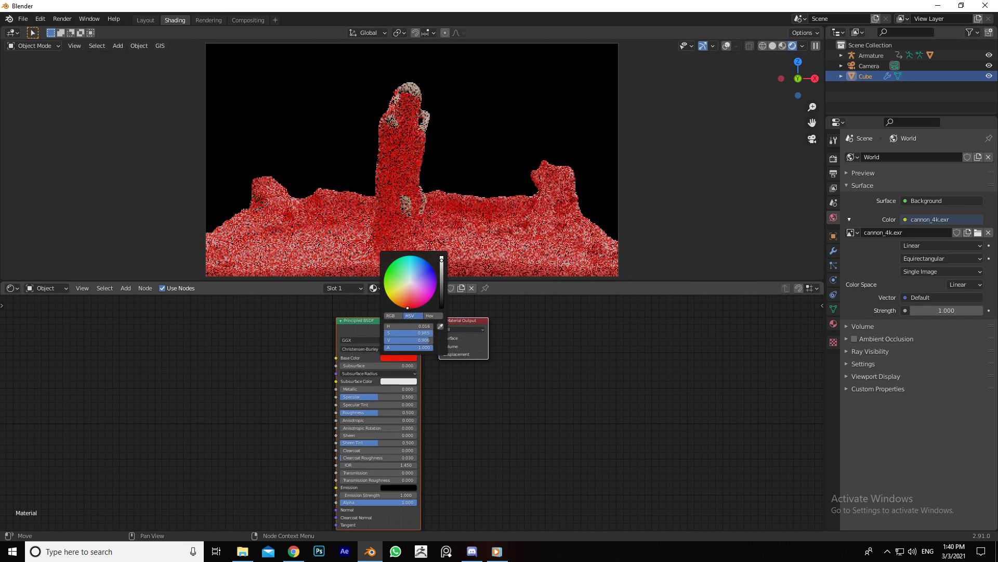
drag(408, 307, 410, 308)
scroll(410, 308, down, 5)
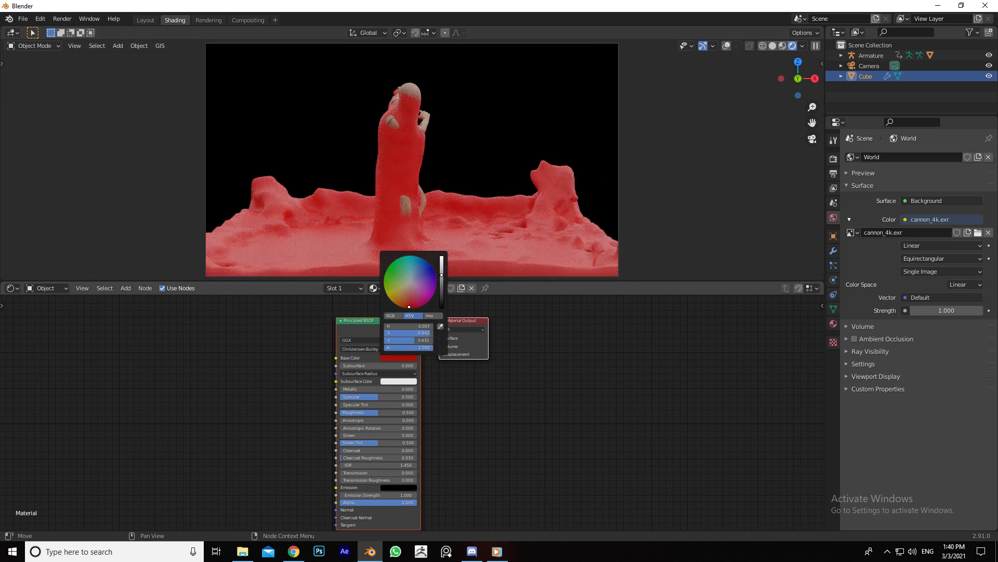
mouse_move(378, 413)
mouse_down()
mouse_move(357, 412)
mouse_move(398, 390)
mouse_move(389, 393)
mouse_up()
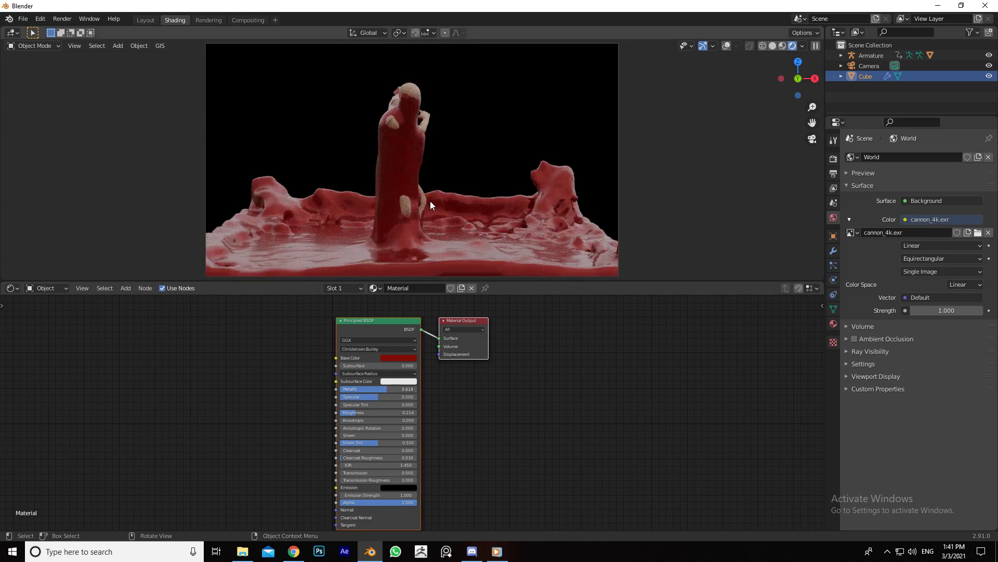
Unlink the texture from Ch36_Body's Base Color and set it to dark red.
click(404, 202)
mouse_move(406, 350)
middle_down()
mouse_move(437, 403)
mouse_move(408, 372)
middle_up()
scroll(317, 421, down, 1)
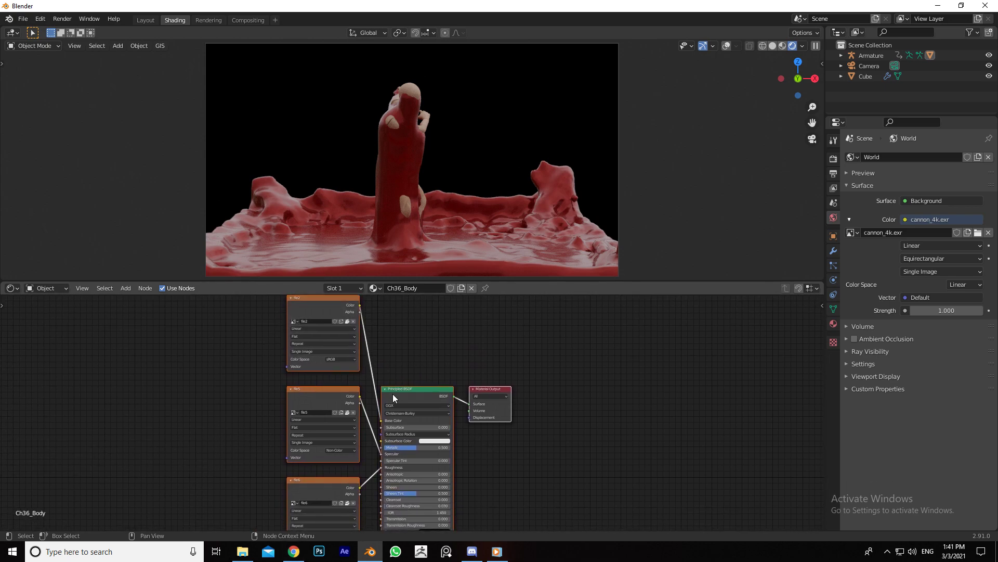
drag(379, 417, 314, 278)
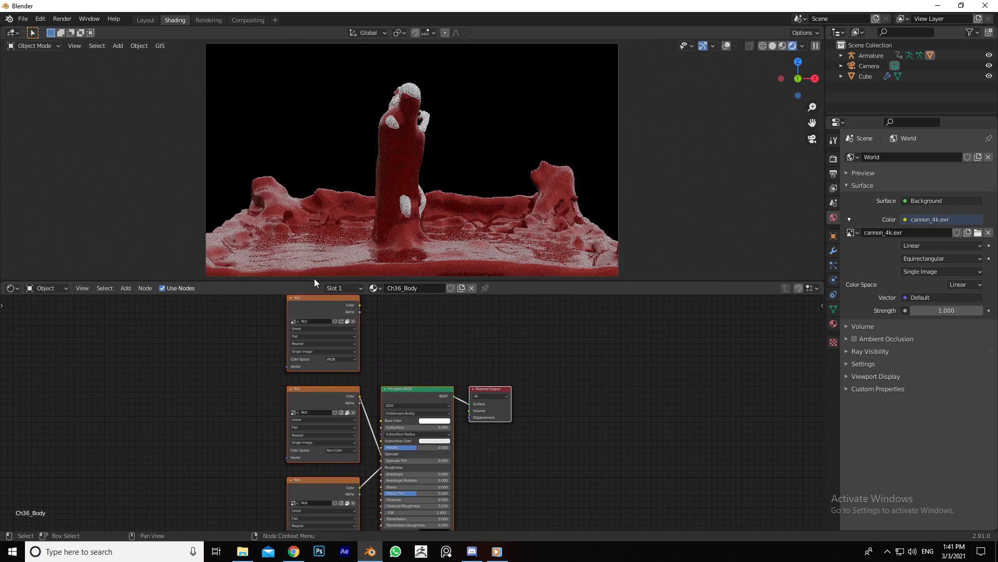
click(435, 420)
click(443, 374)
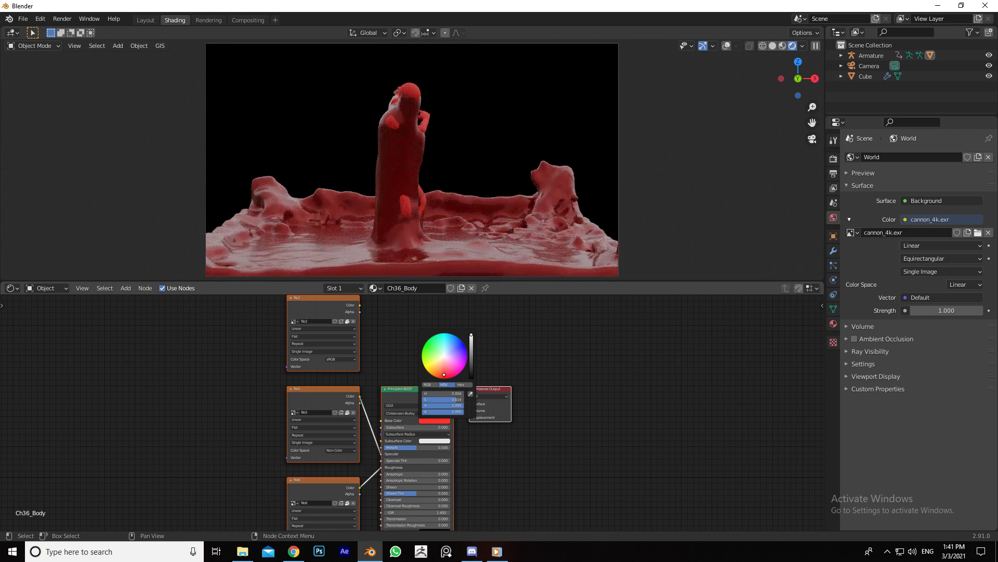
drag(471, 348, 470, 354)
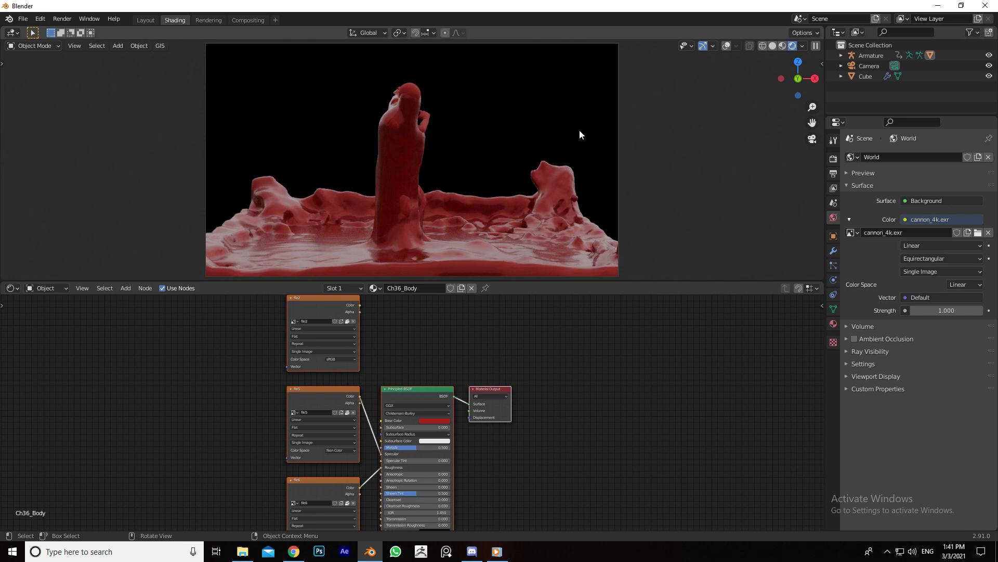
click(836, 159)
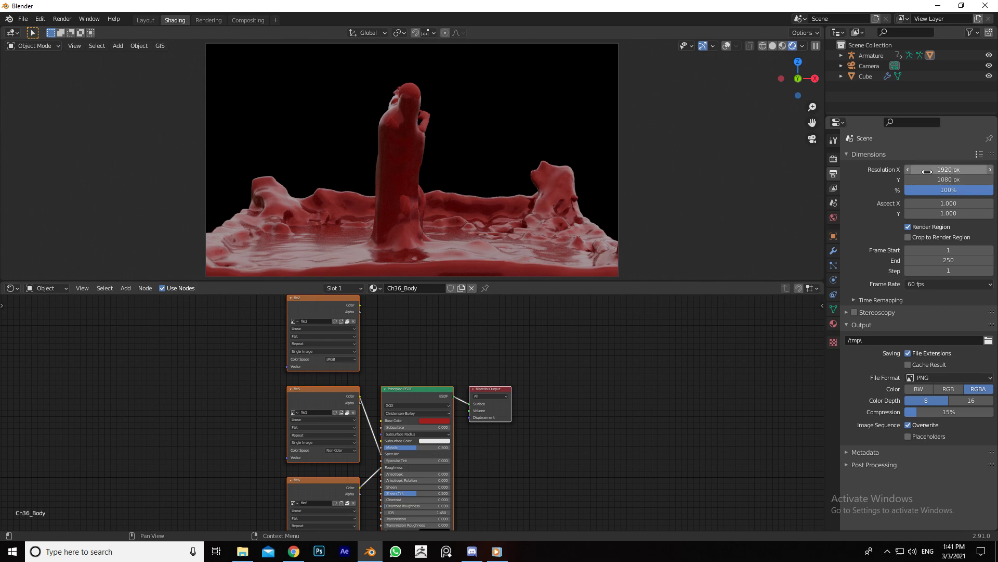
Set the horizontal resolution to 1080 px for a square frame.
click(929, 171)
text(1080)
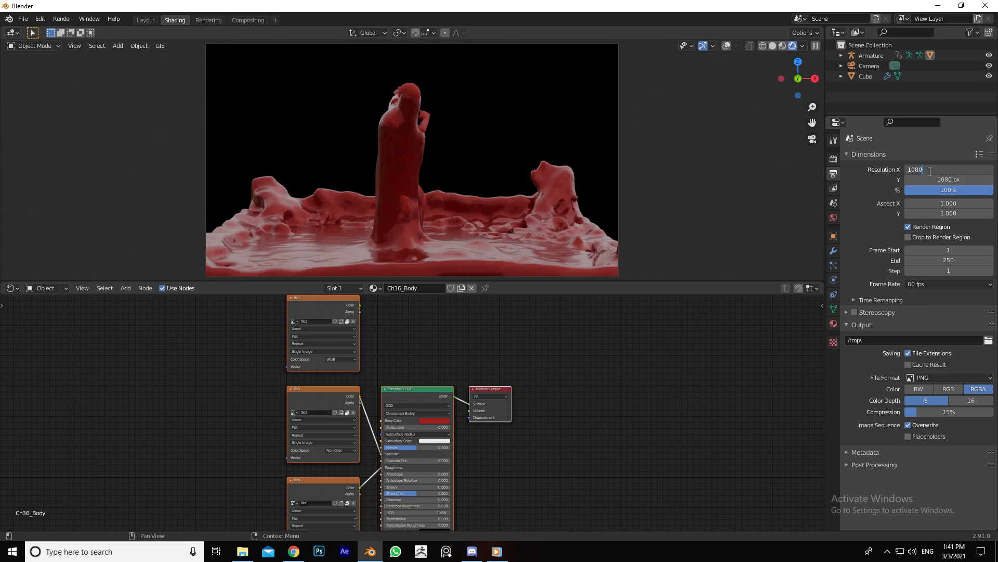
key(Return)
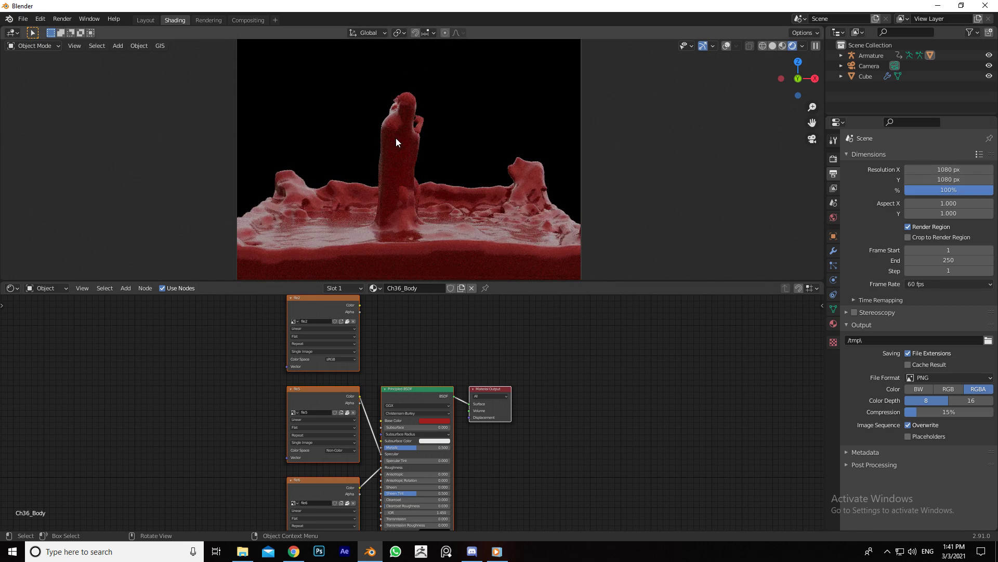
Back in Layout, look through the camera and move it closer to the fluid (Y −3.47).
click(138, 19)
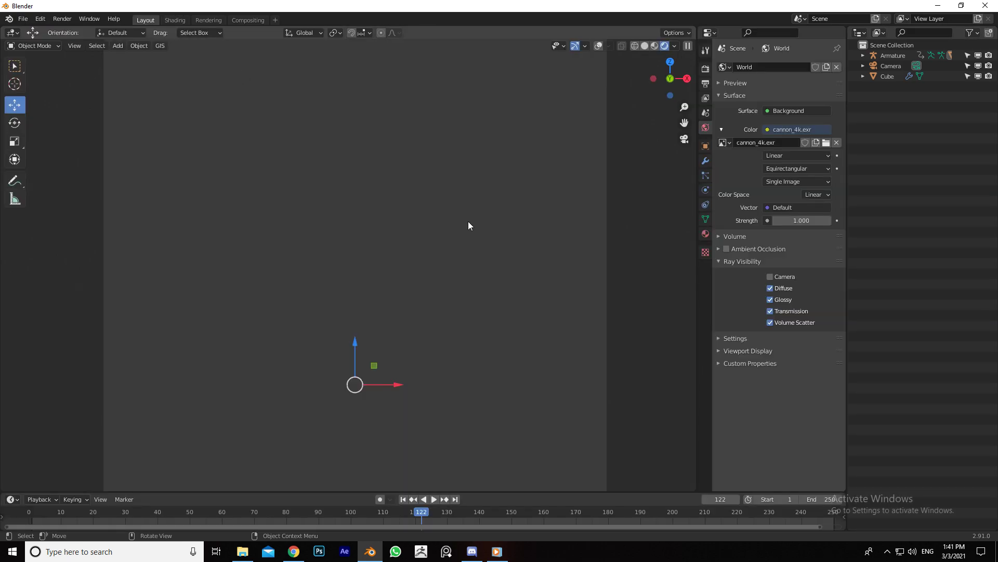
key(KP_0)
click(890, 65)
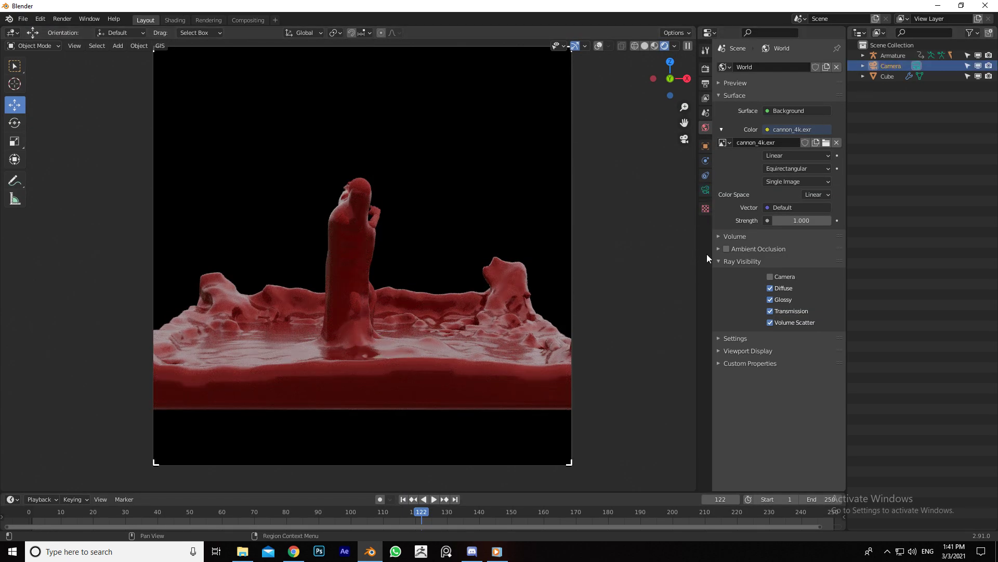
click(706, 146)
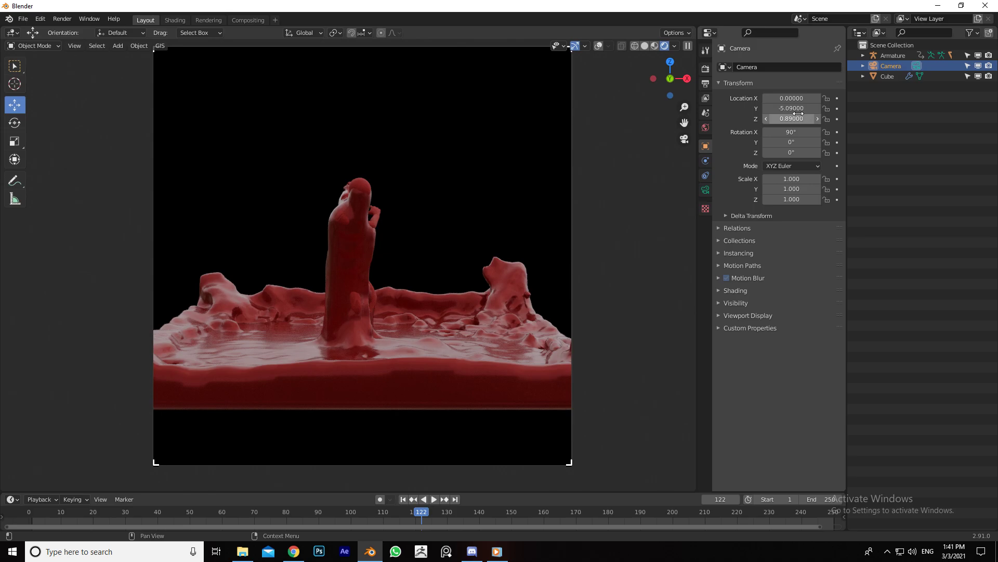
mouse_move(798, 109)
mouse_down()
mouse_move(832, 109)
mouse_move(785, 108)
mouse_up()
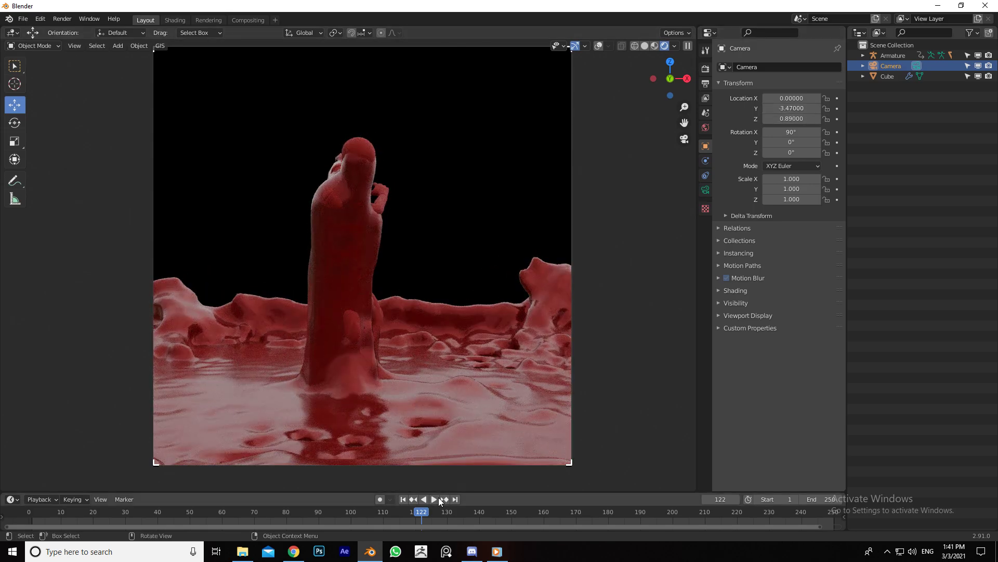
Check the simulation at frames 193 and 229, then return to frame 1.
drag(619, 510, 650, 513)
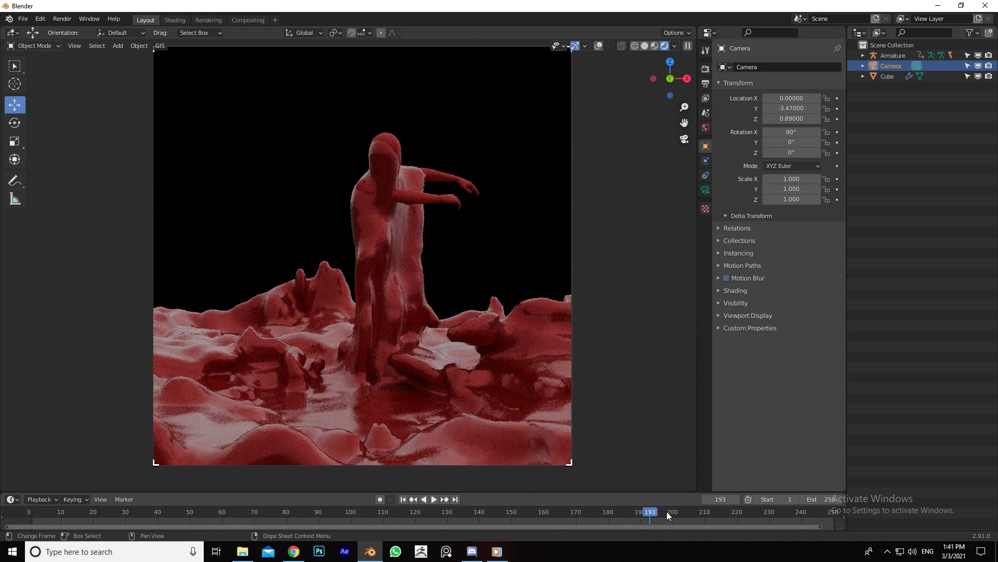
drag(730, 516, 764, 512)
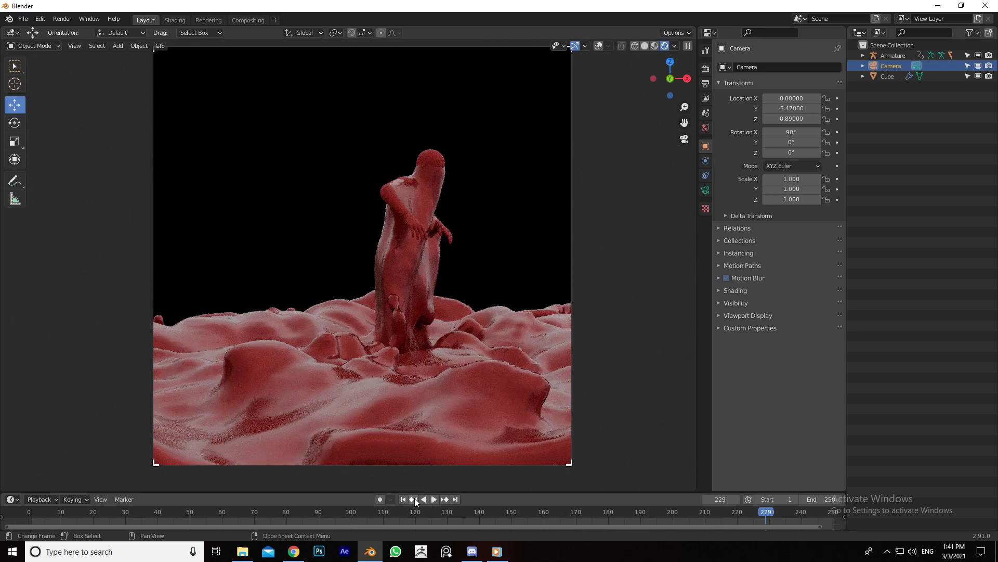
click(403, 499)
click(705, 68)
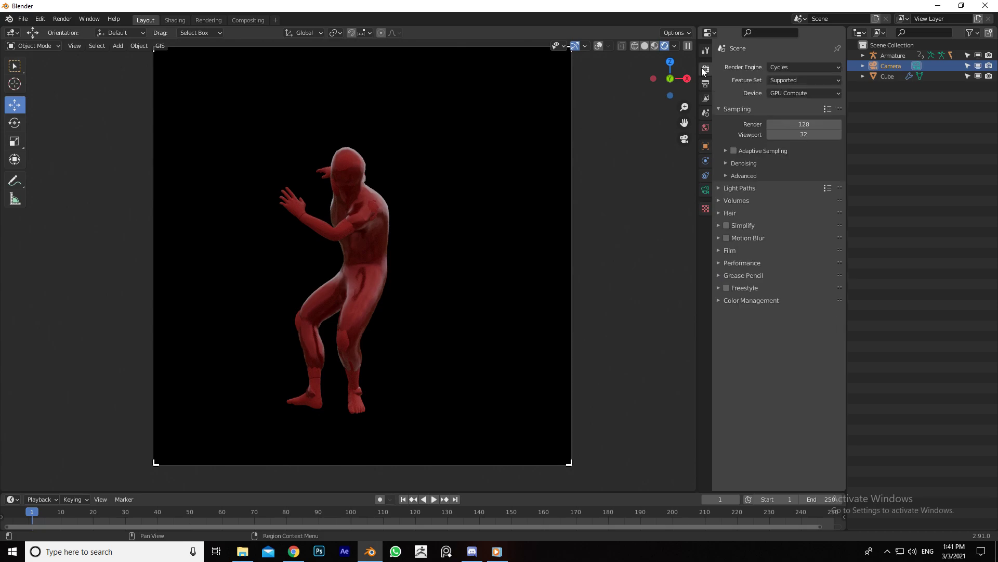
Keep Cycles as the render engine and preview the fluid at frames 112 and 155.
click(775, 67)
click(804, 66)
click(787, 101)
click(388, 512)
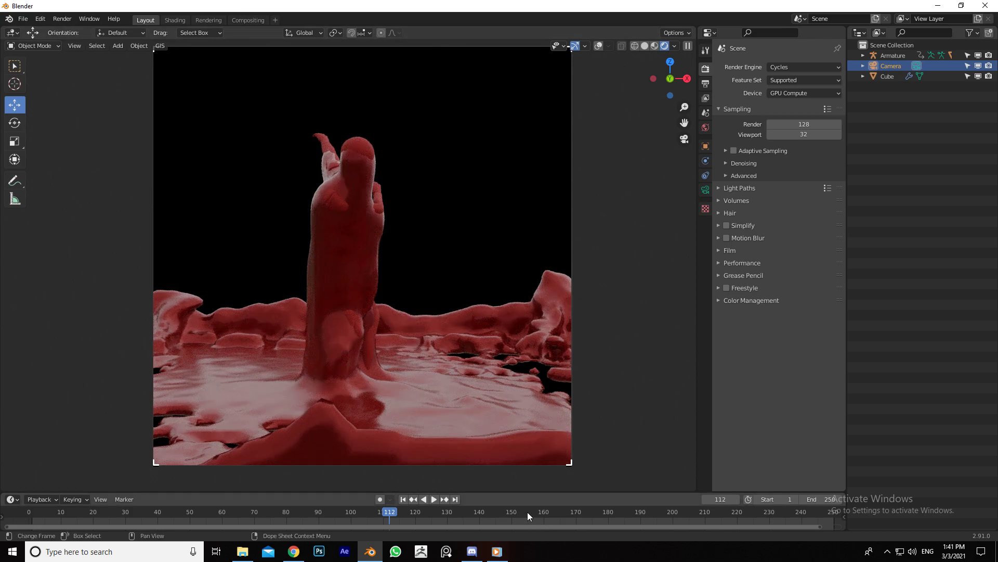
click(528, 512)
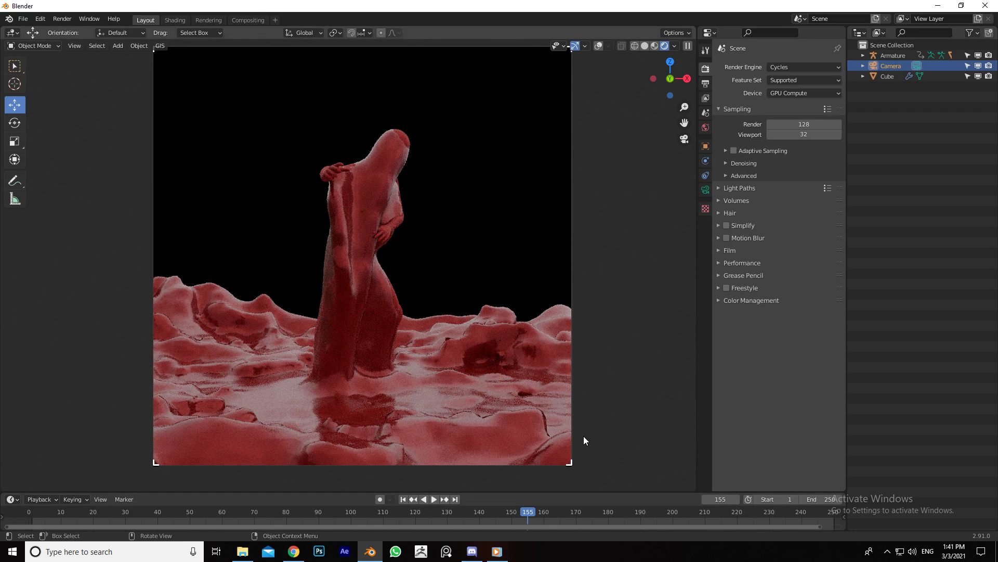
Look through the output settings and Render menu, leaving the file format on PNG.
click(706, 85)
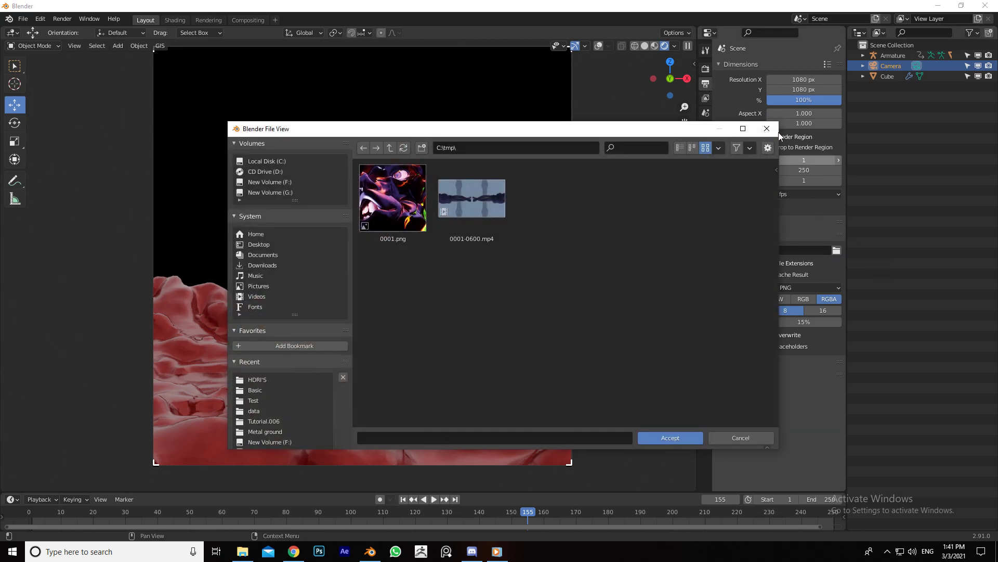
key(Escape)
click(809, 286)
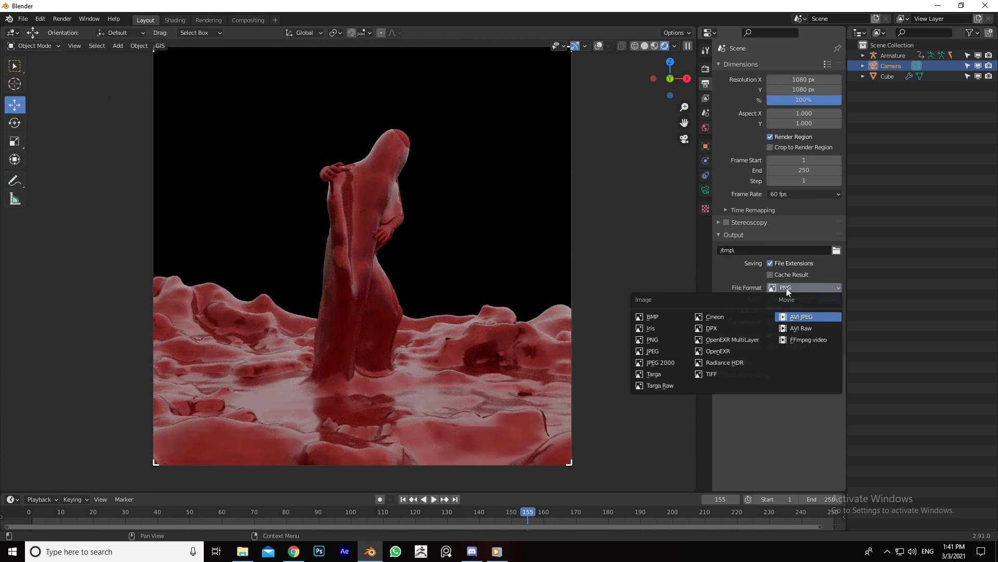
click(787, 288)
click(789, 286)
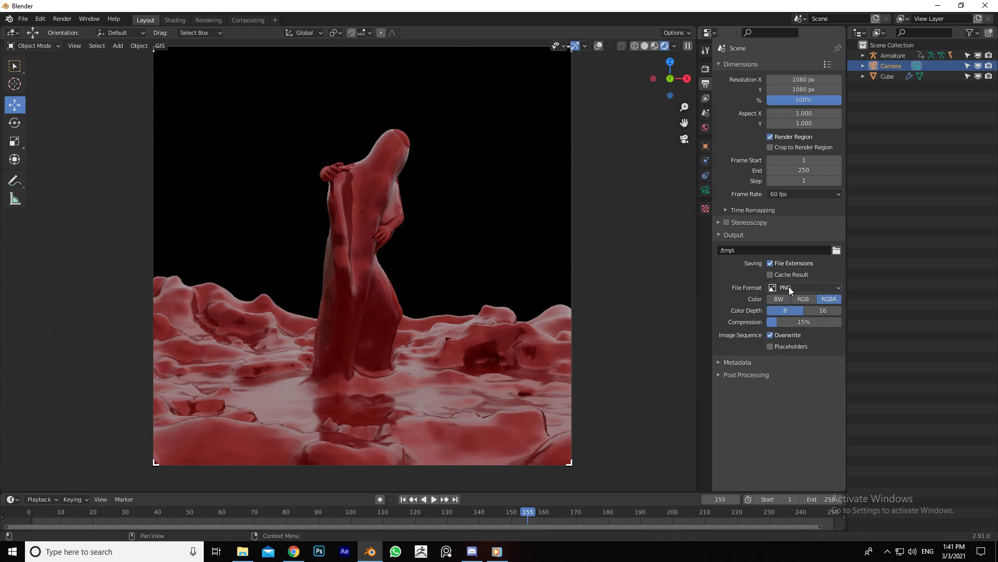
click(62, 19)
click(828, 284)
click(706, 69)
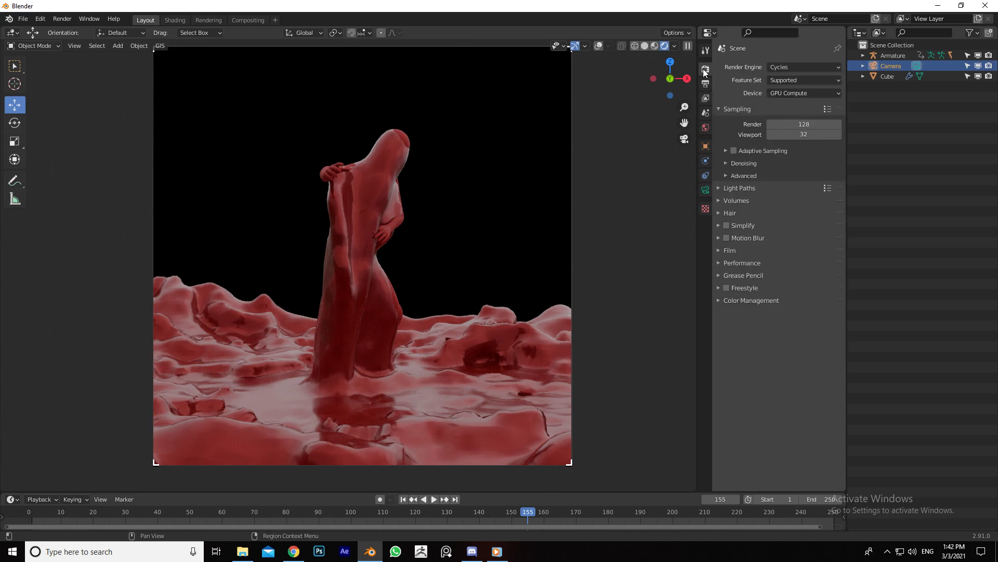
Switch the render engine to Eevee and cancel the output folder browser.
click(823, 68)
click(785, 80)
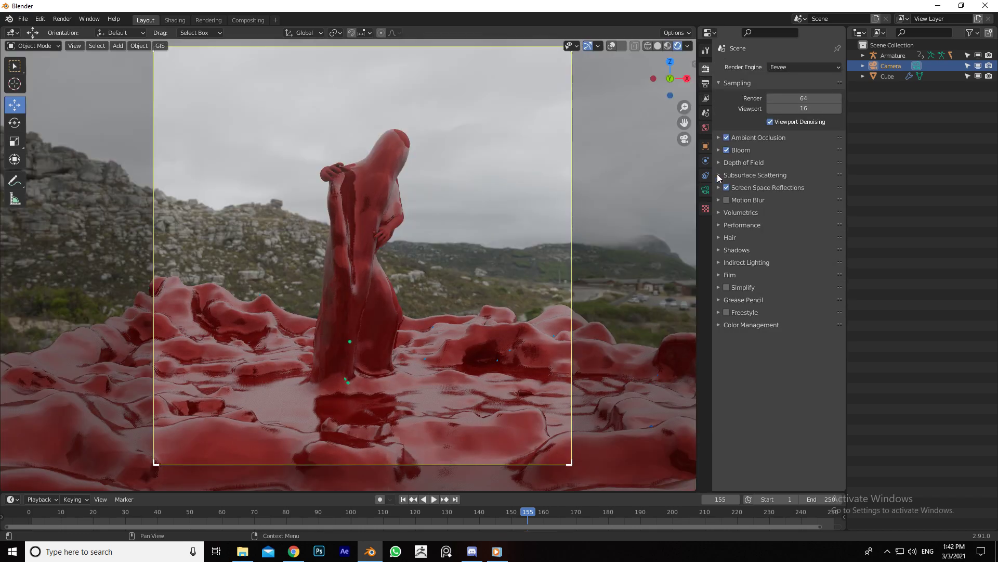
click(705, 83)
click(837, 252)
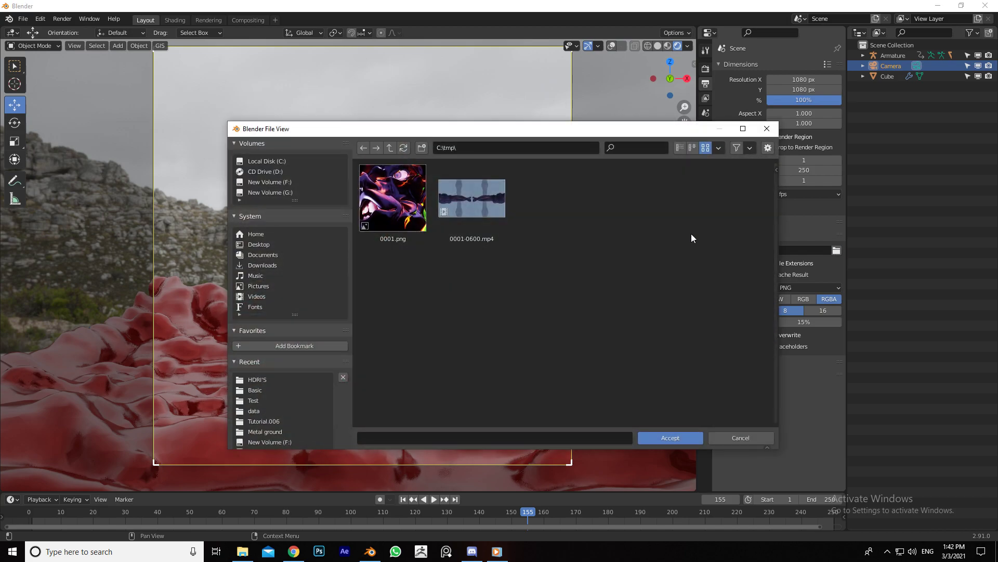
click(716, 437)
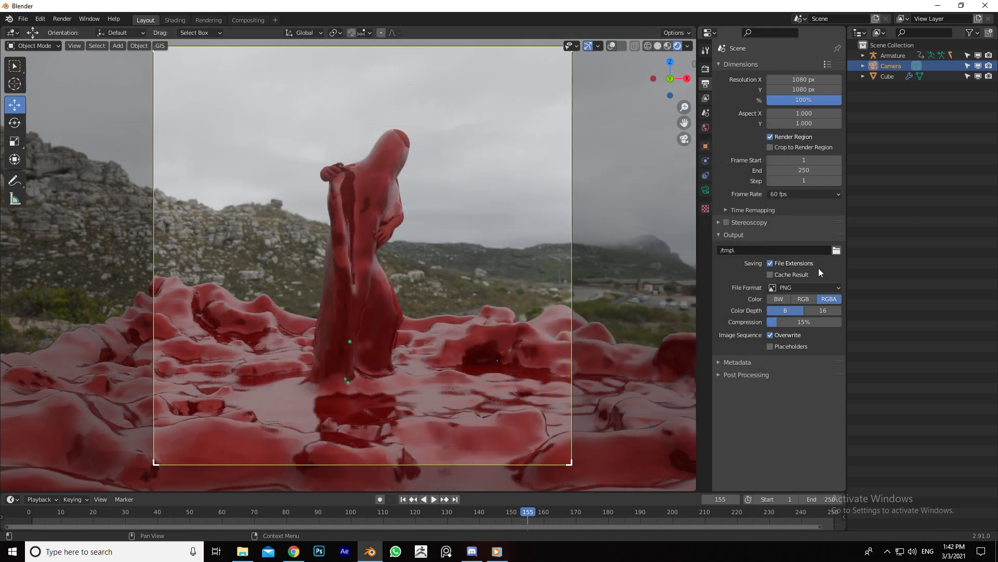
Set the output file format to FFmpeg video with an MPEG-4 container.
click(812, 287)
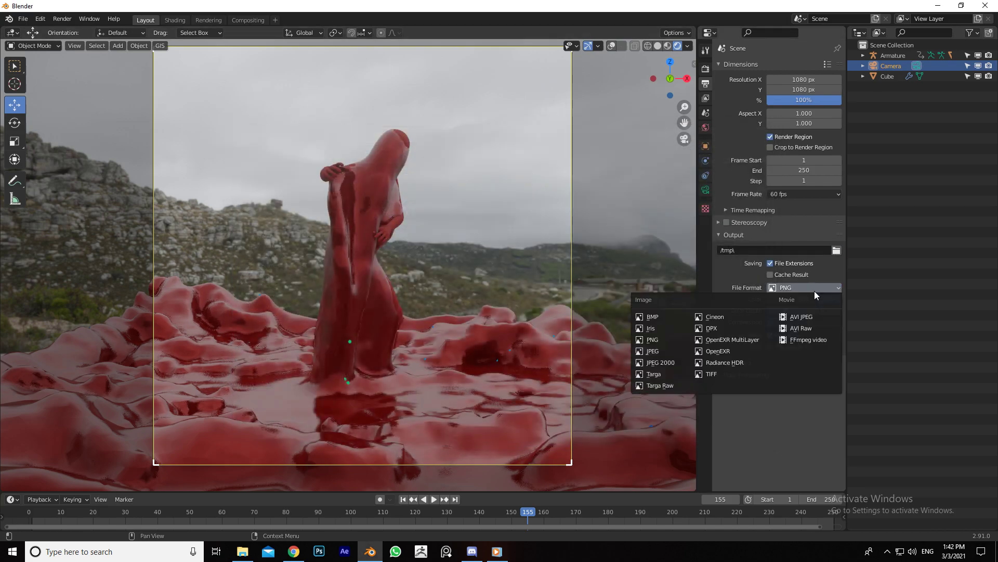
click(803, 339)
click(790, 330)
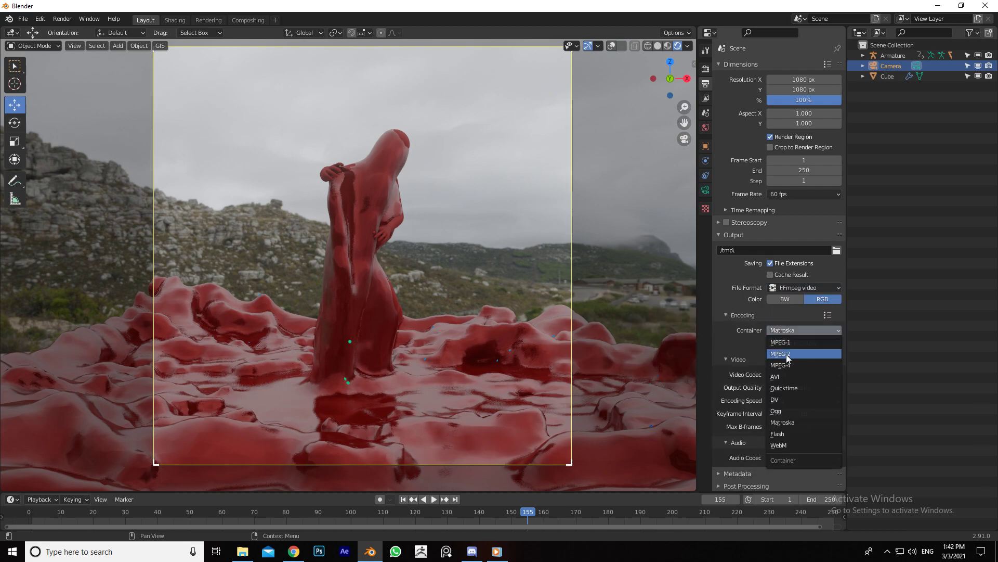
click(786, 365)
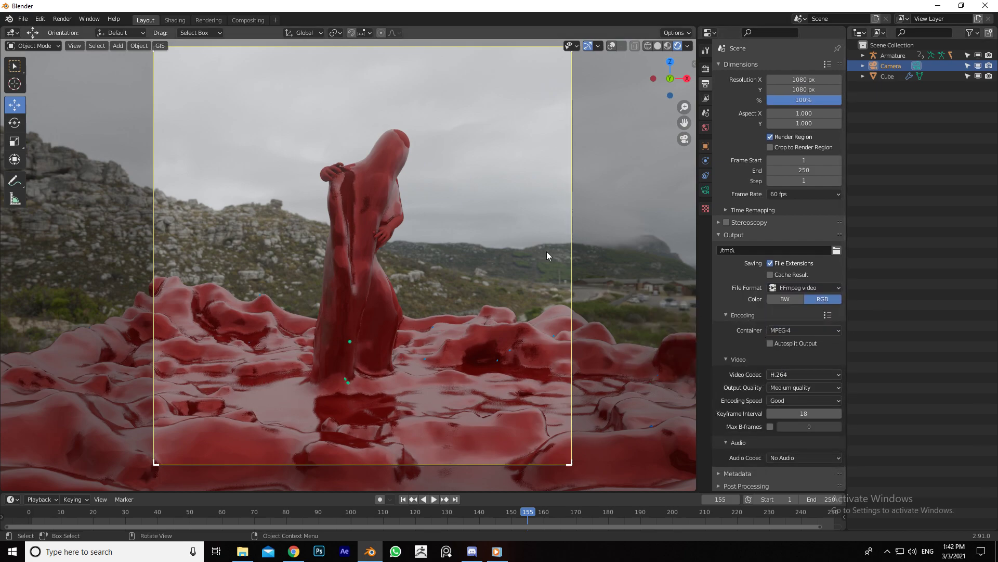
Switch the render engine back to Cycles and open the liquid Cube's material nodes.
click(63, 19)
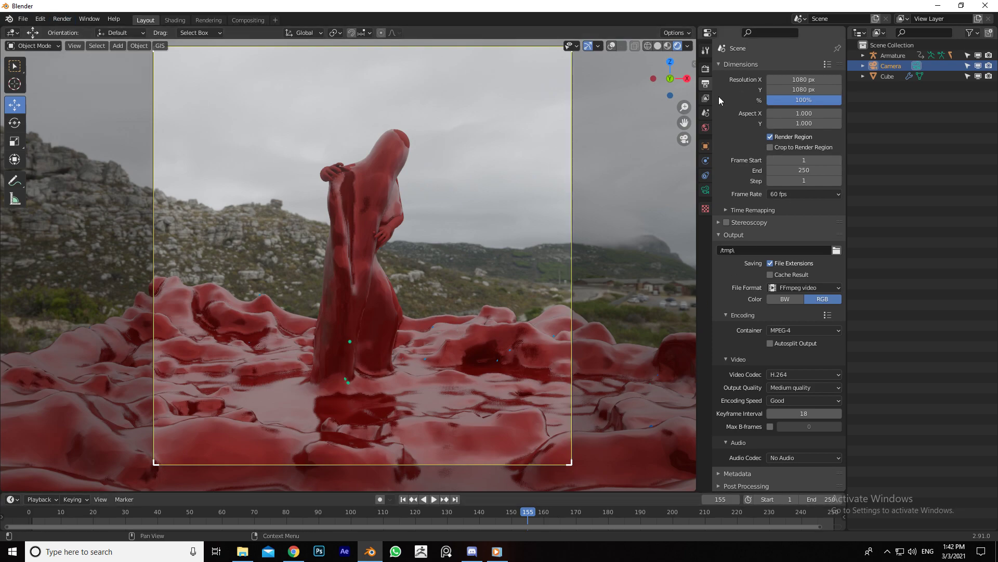
click(706, 70)
click(770, 69)
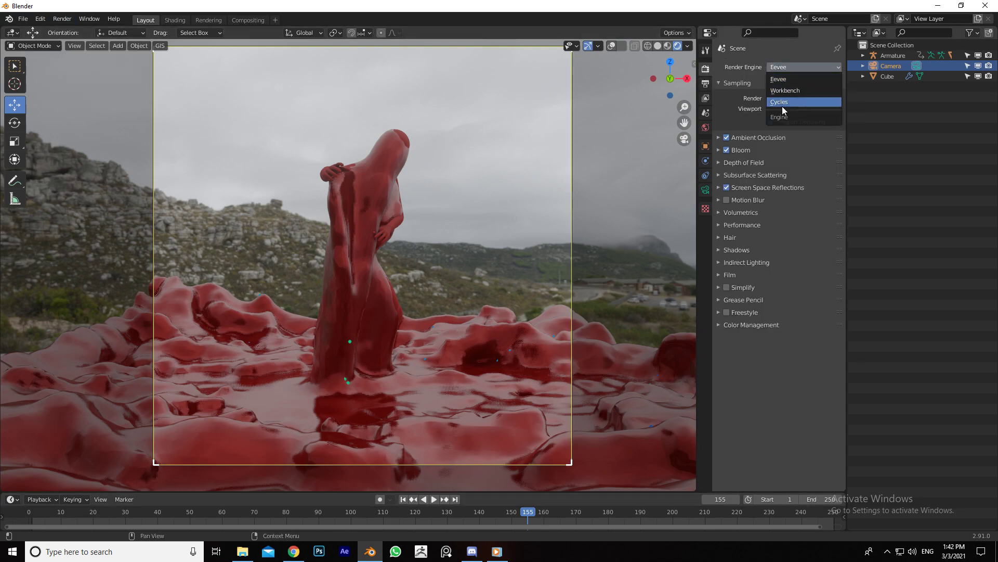
click(782, 106)
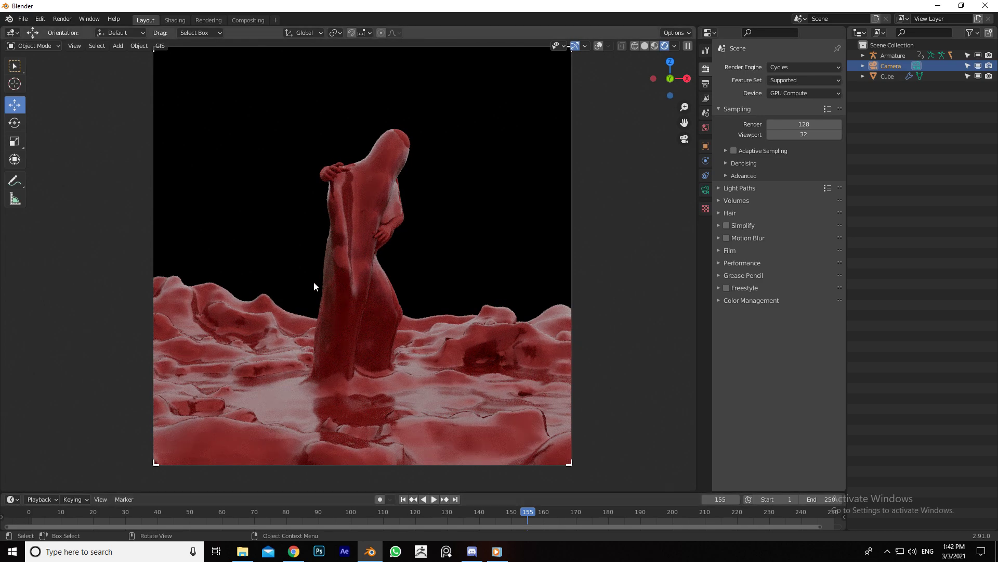
click(62, 18)
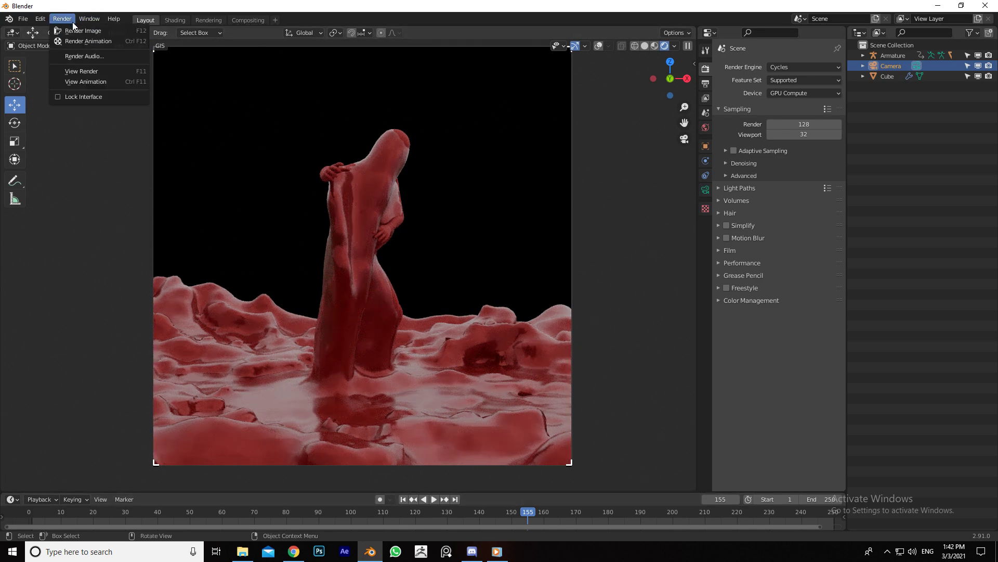
click(391, 403)
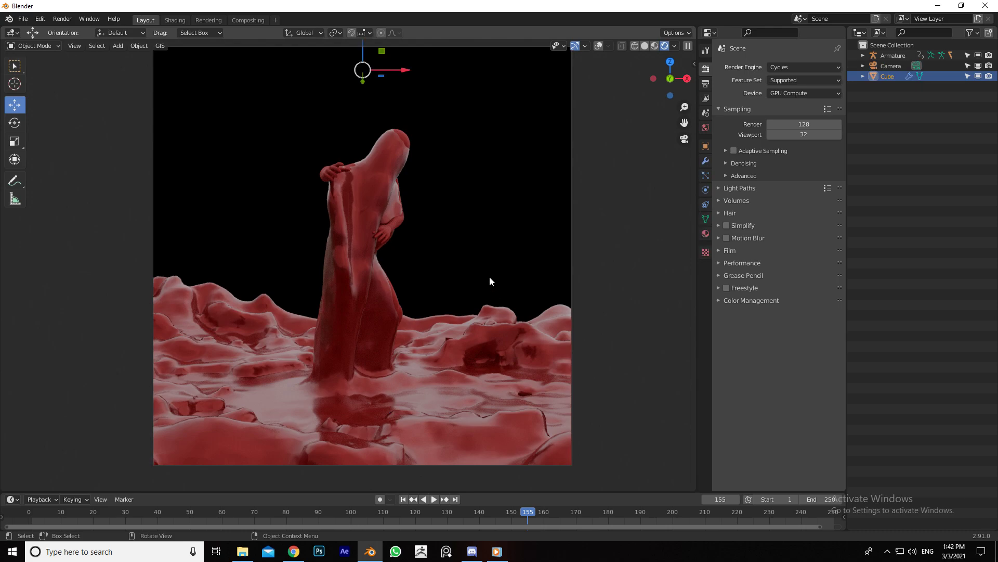
click(178, 19)
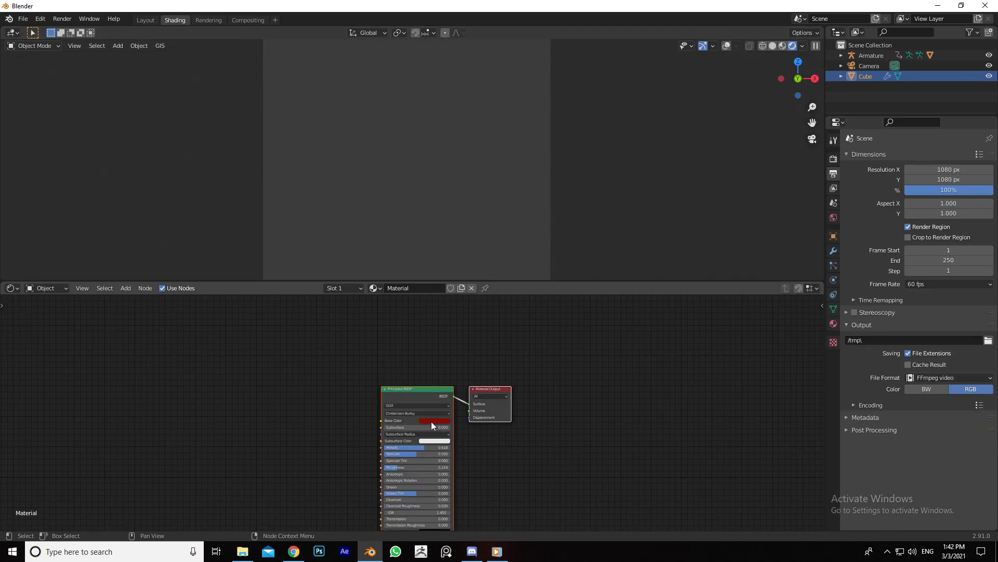
Change the liquid's Principled BSDF base colour from dark red to pale, slightly teal white.
click(433, 420)
click(453, 349)
mouse_move(453, 349)
mouse_down()
mouse_move(431, 349)
mouse_move(444, 372)
mouse_move(458, 364)
mouse_move(444, 340)
mouse_move(471, 359)
mouse_up()
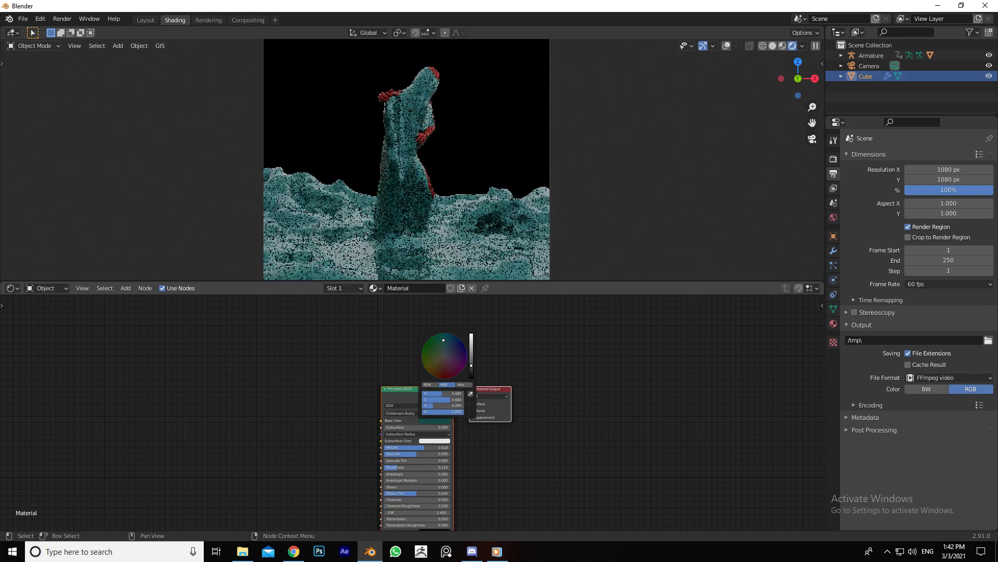
drag(466, 363, 445, 357)
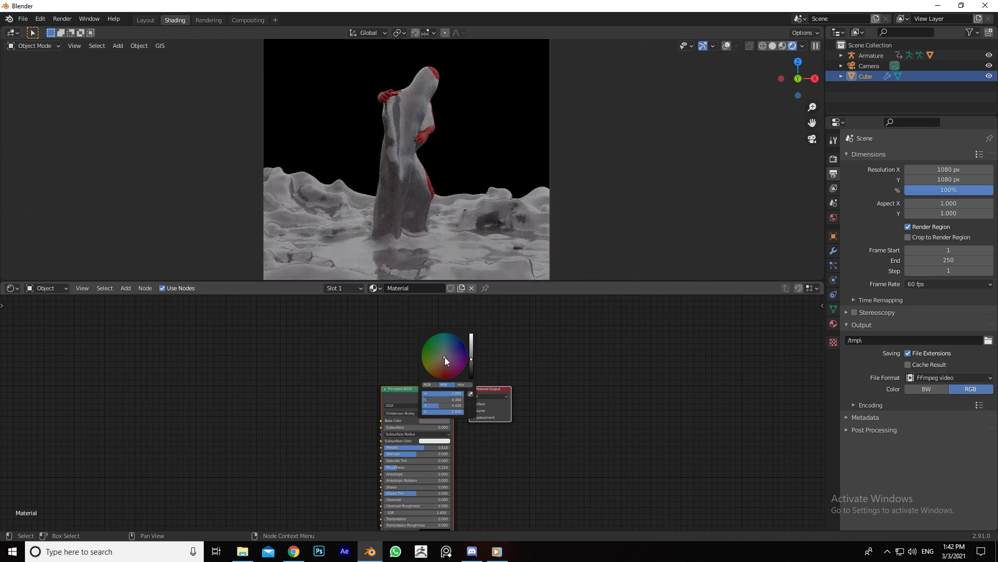
drag(445, 357, 444, 353)
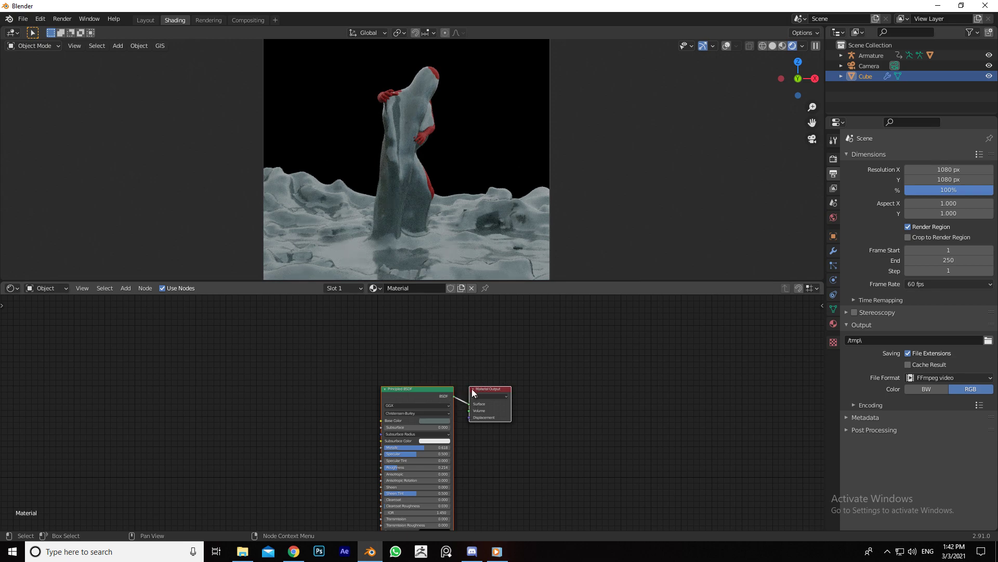